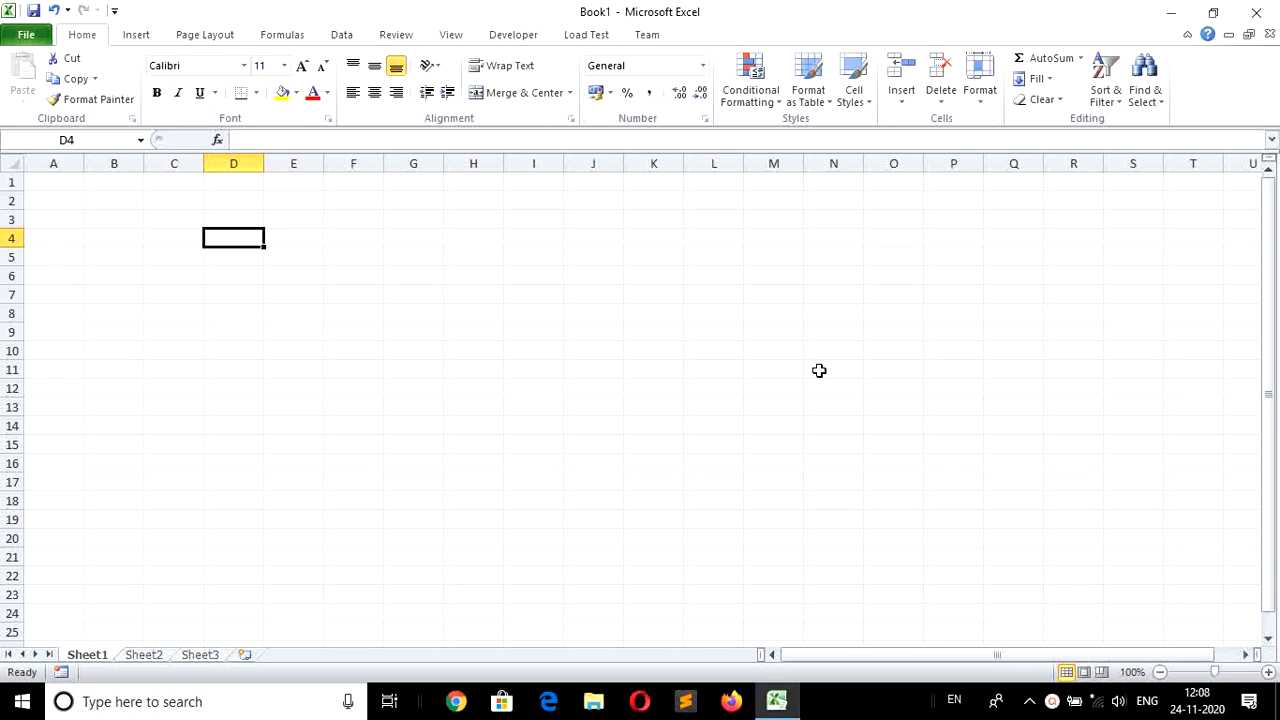
Step: Enter the numbers 123, 653, 24.65 and 24.87 down column A in cells A1 to A4
left_click(69, 183)
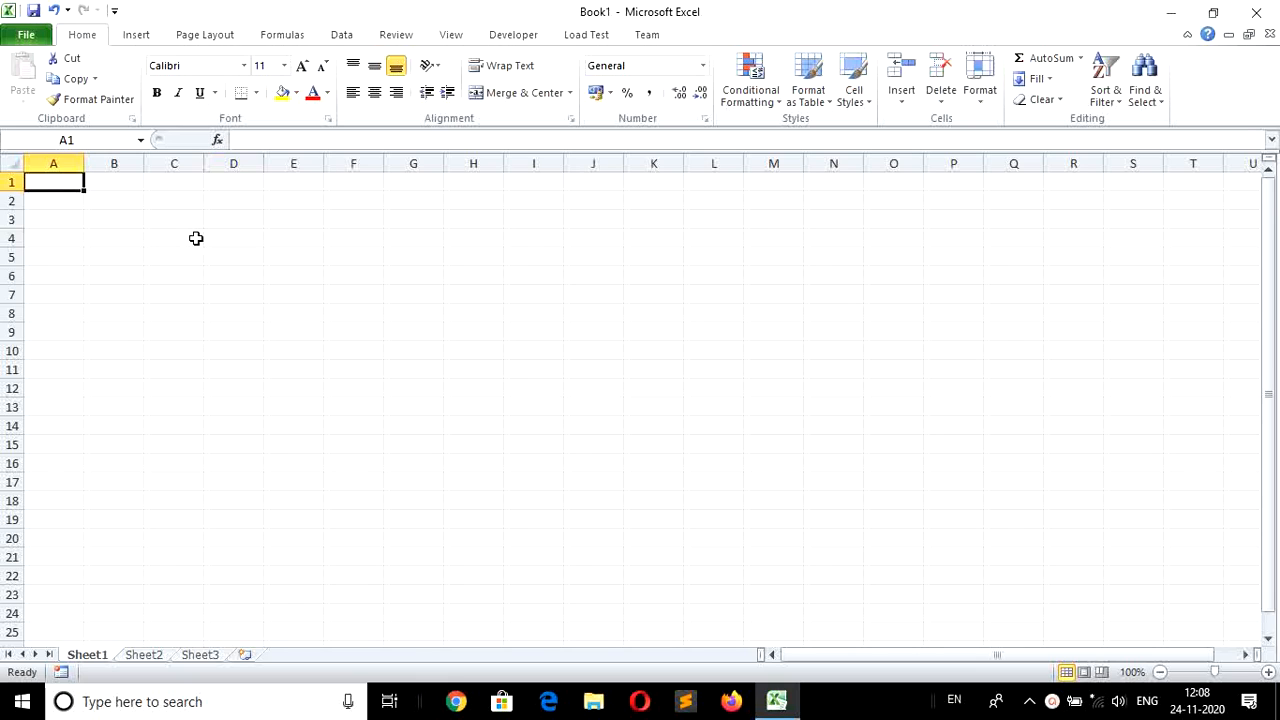
type("123")
key("Return")
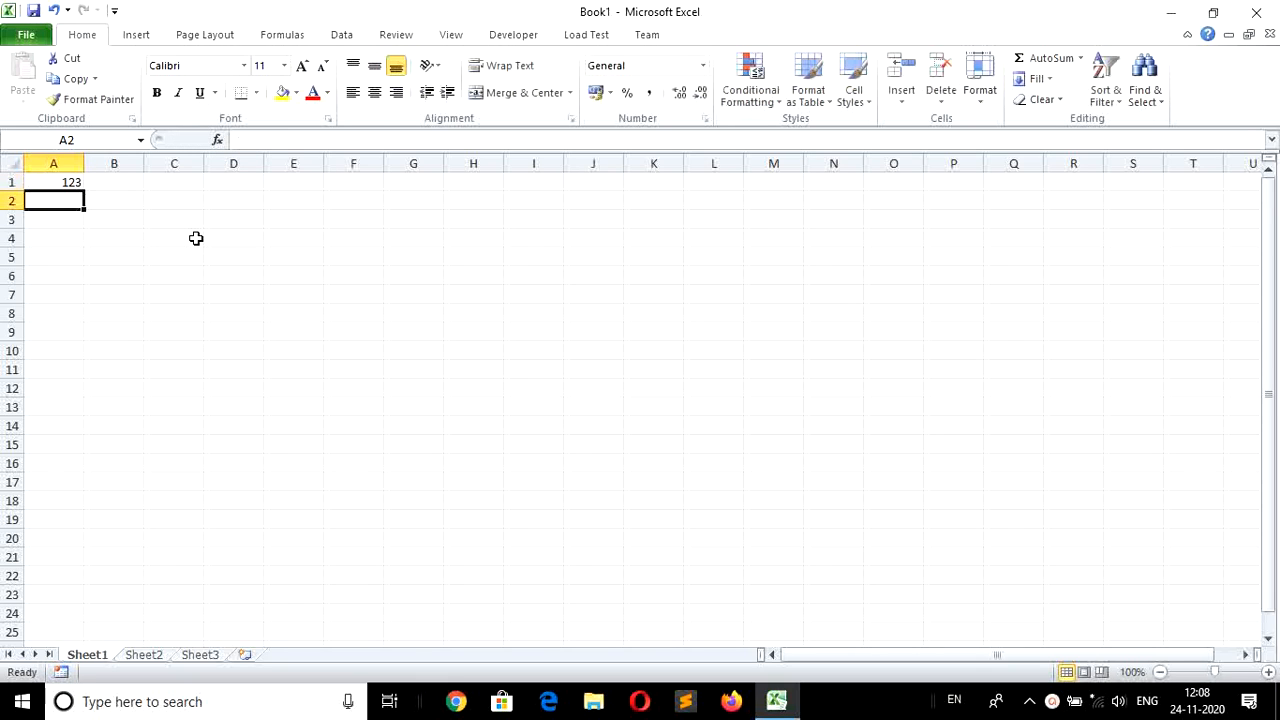
type("653")
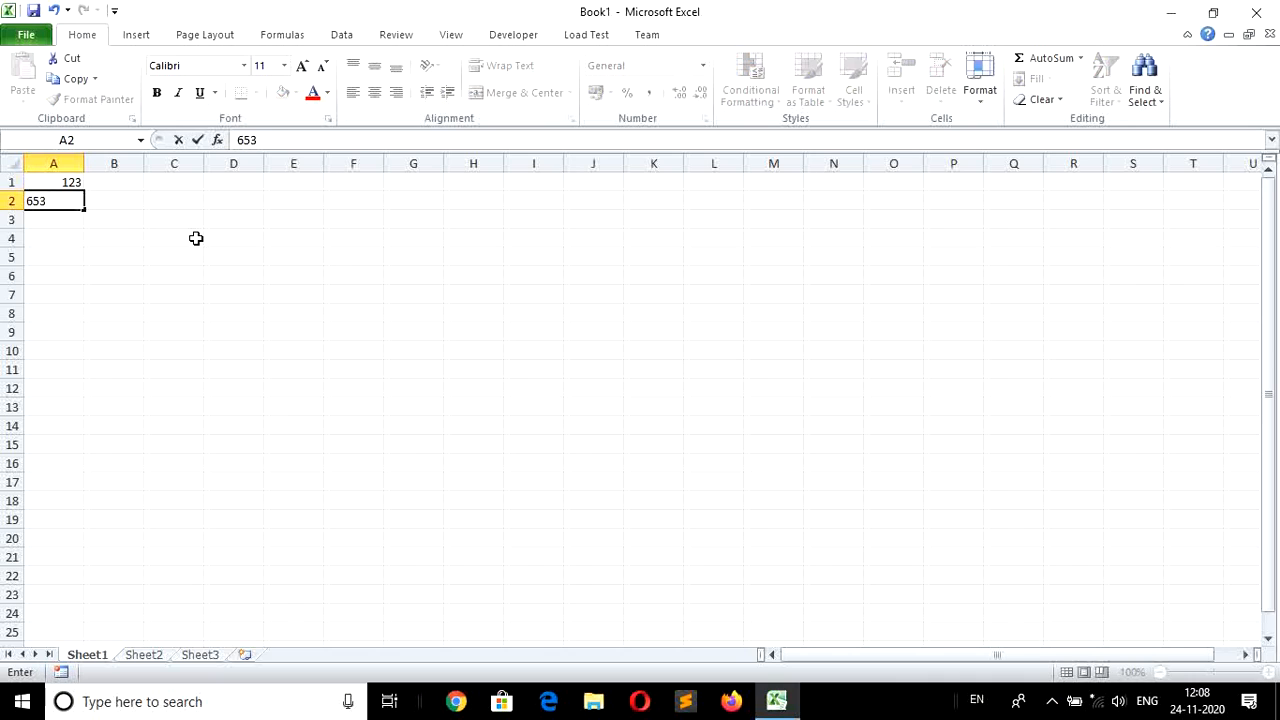
key("Return")
type("24.")
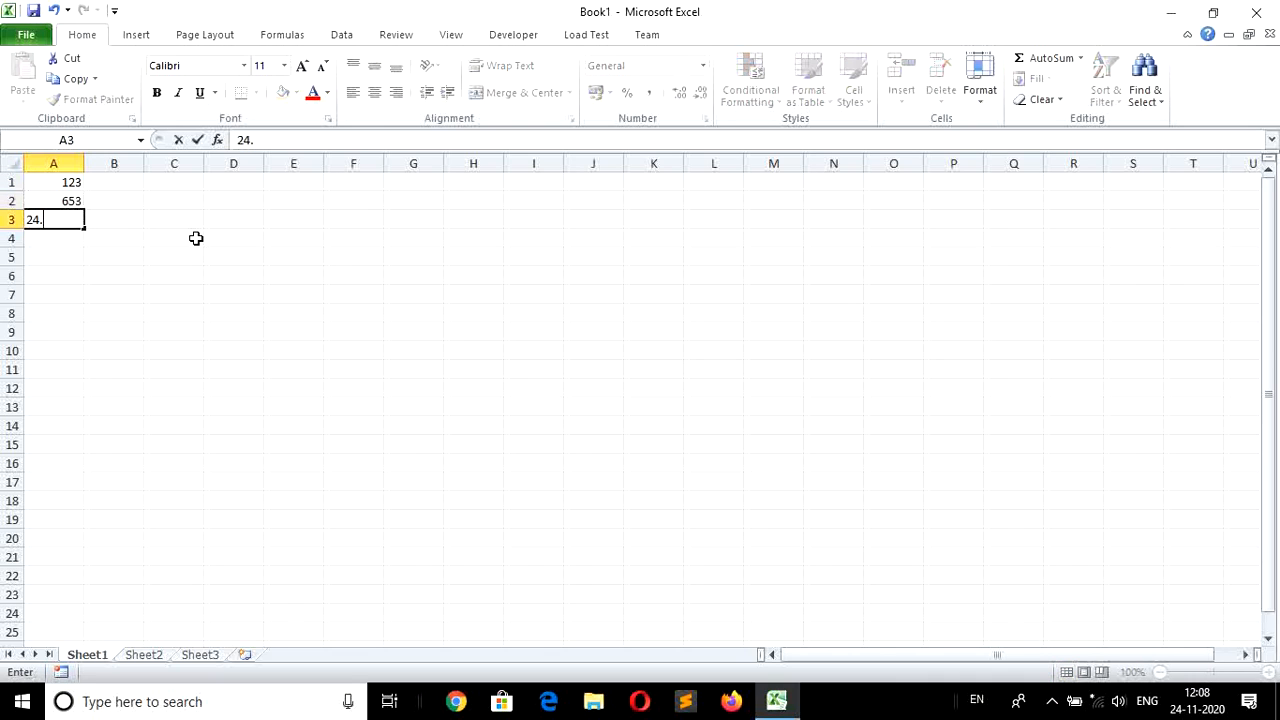
type("65")
key("Return")
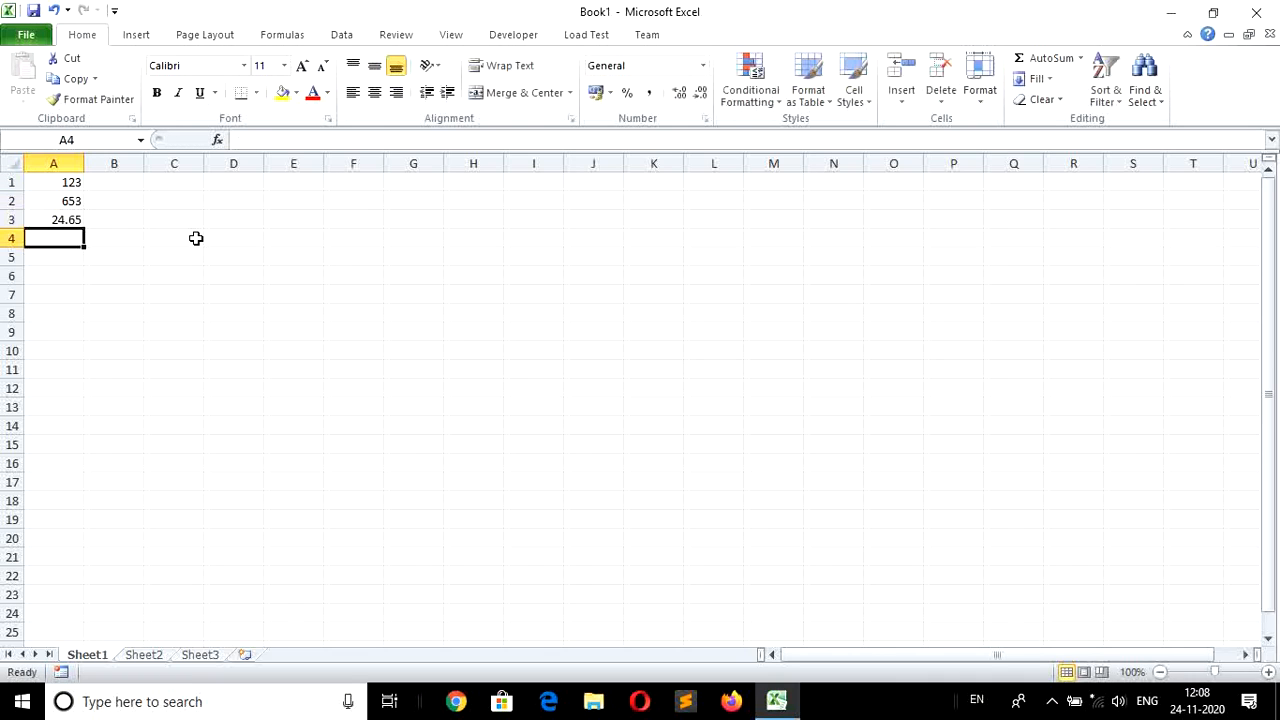
type("24")
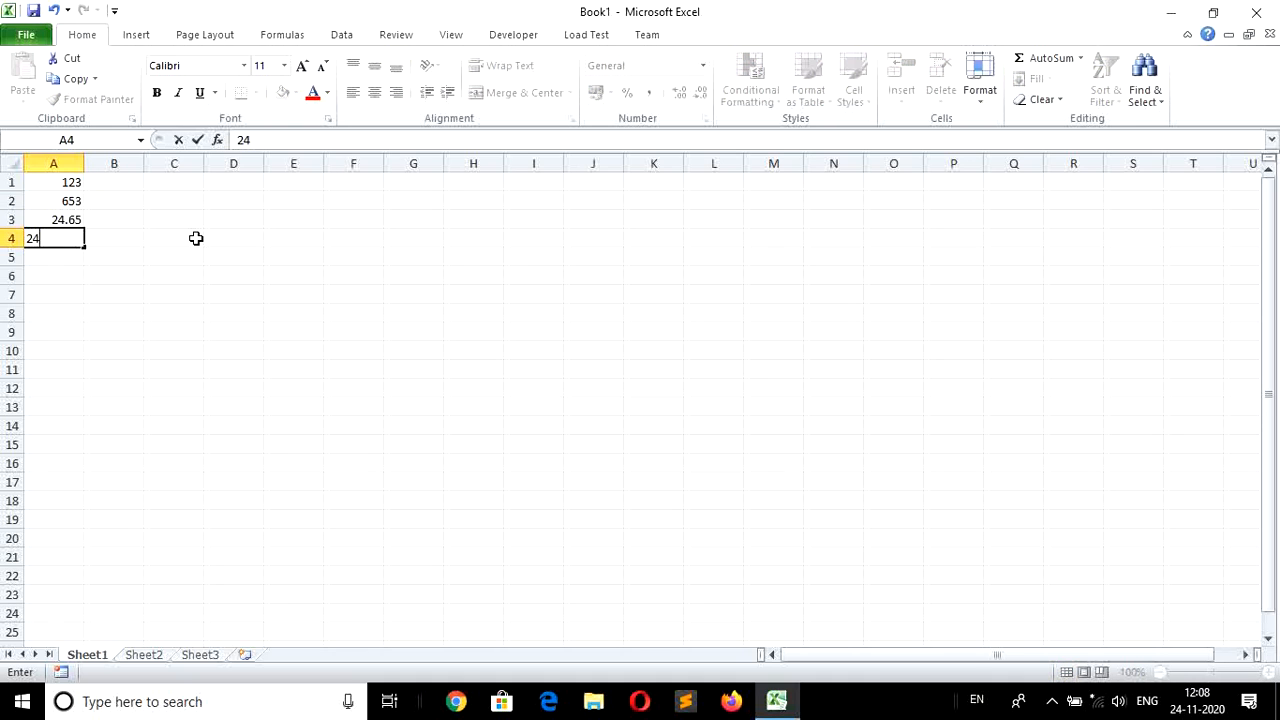
type(".87")
key("Return")
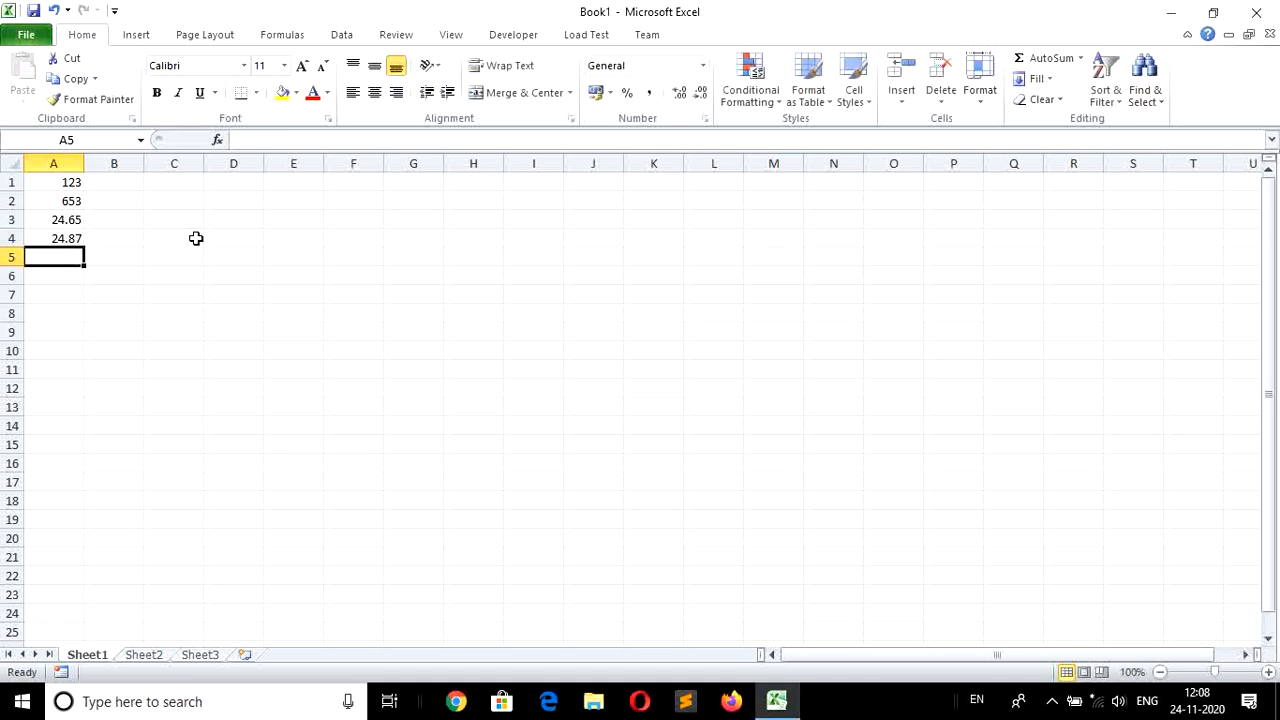
Step: Apply the rupee Accounting number format to cells A1:A4
key("Up")
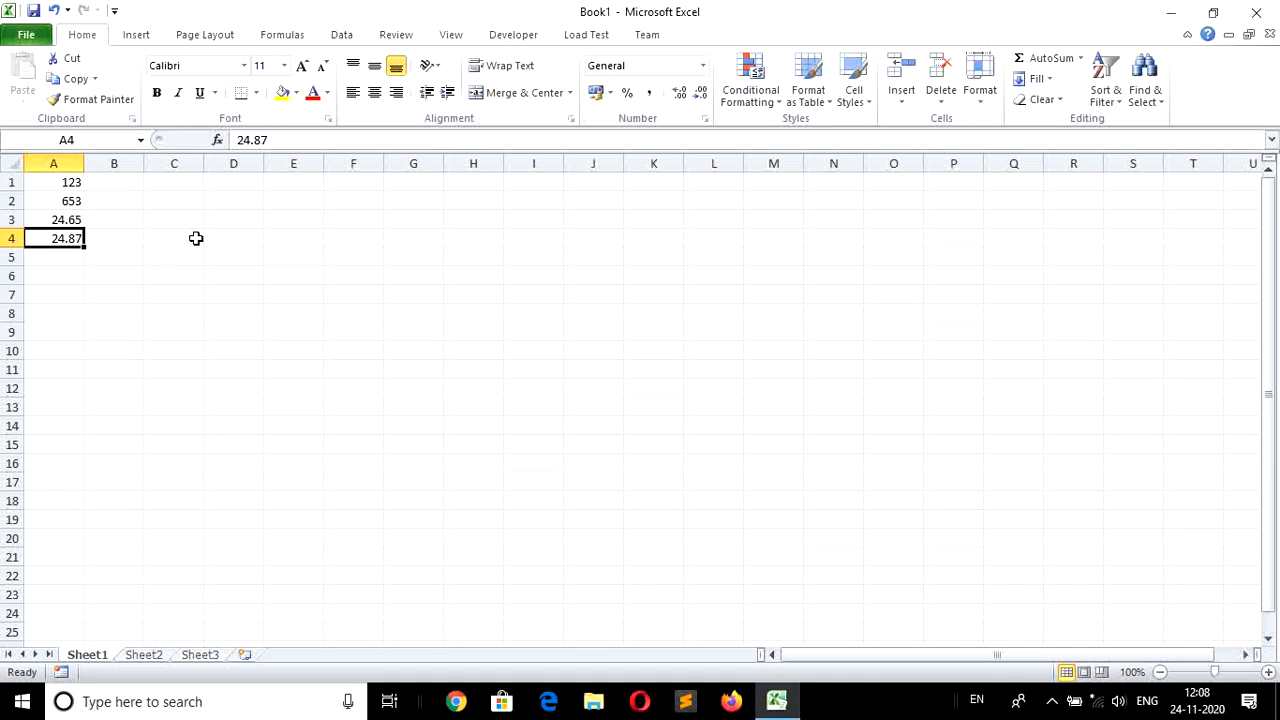
key("Up")
key("Up")
key("Up")
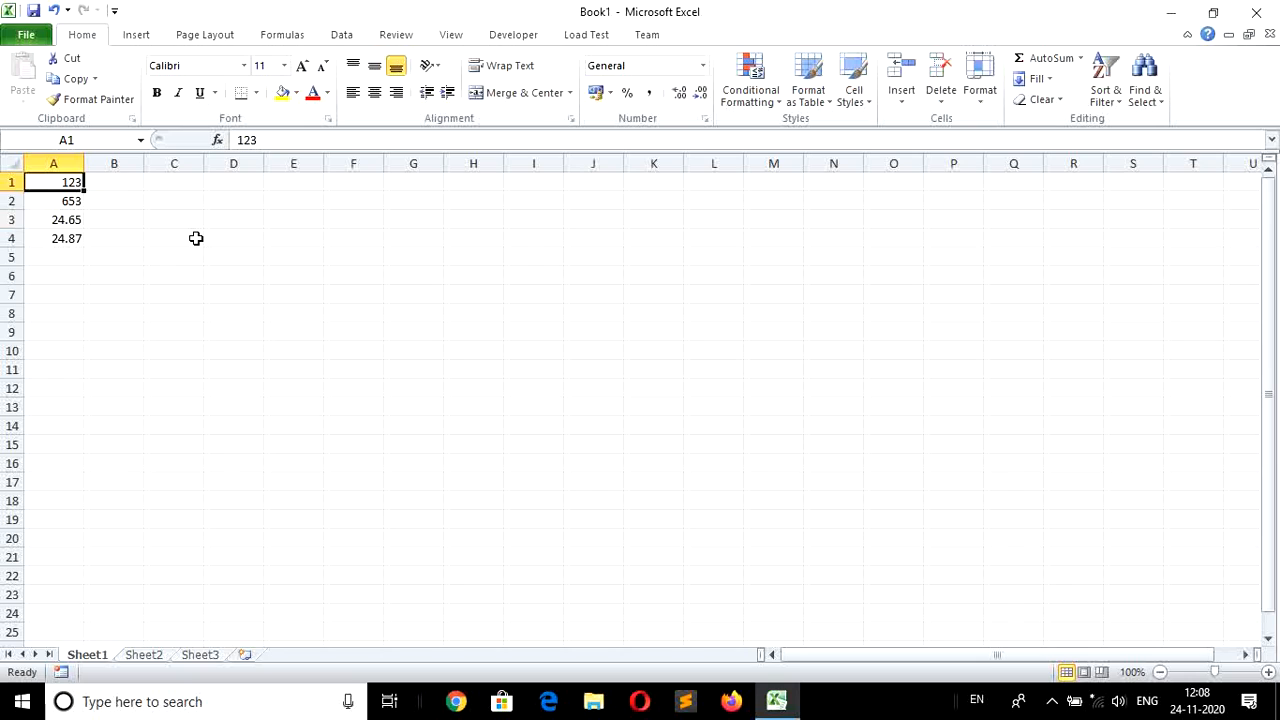
key("shift+Down")
key("shift+Down")
key("shift+Down")
key("shift+Down")
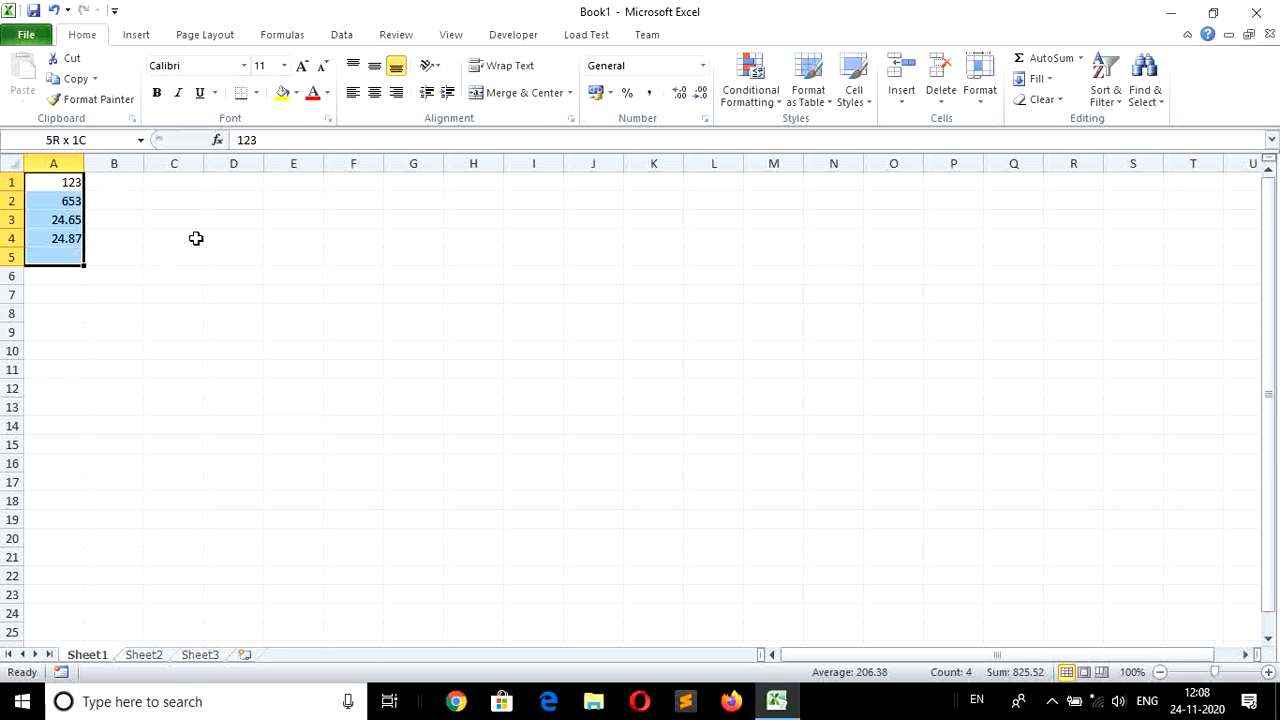
key("shift+Up")
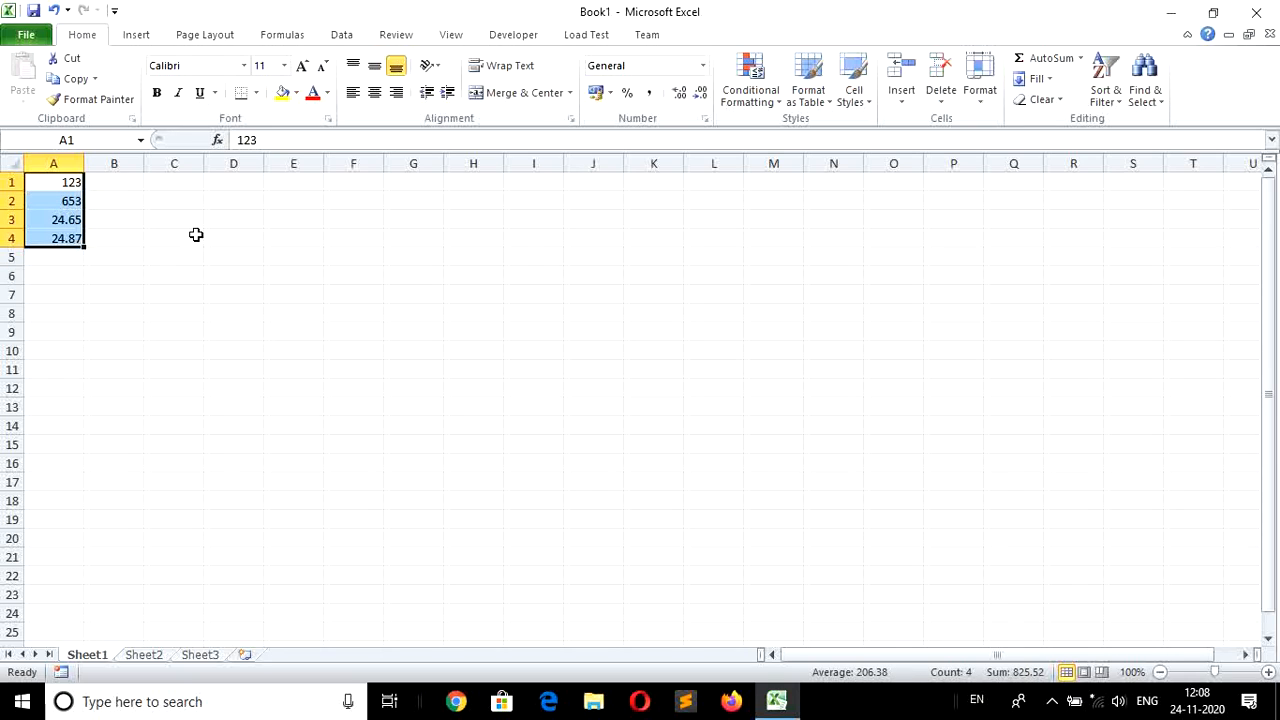
left_click(596, 92)
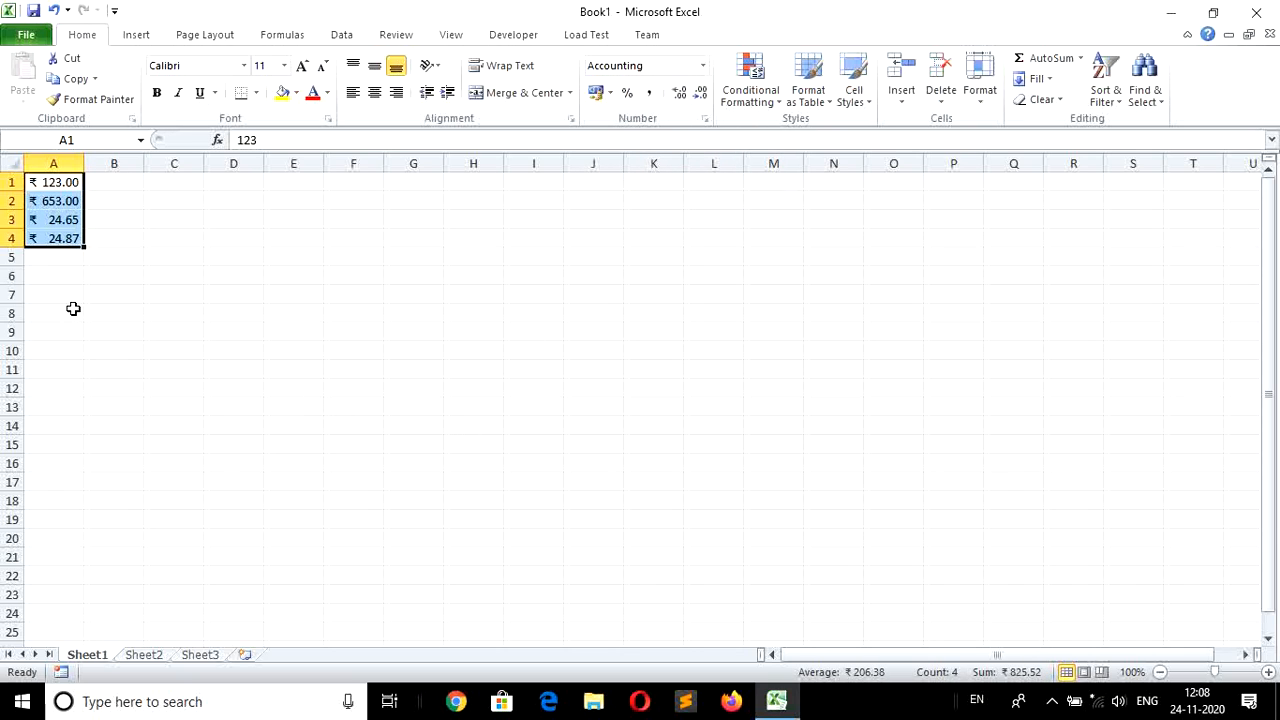
Step: Enter the numbers 54, 26 and 76 down column D in cells D5 to D7
left_click(240, 253)
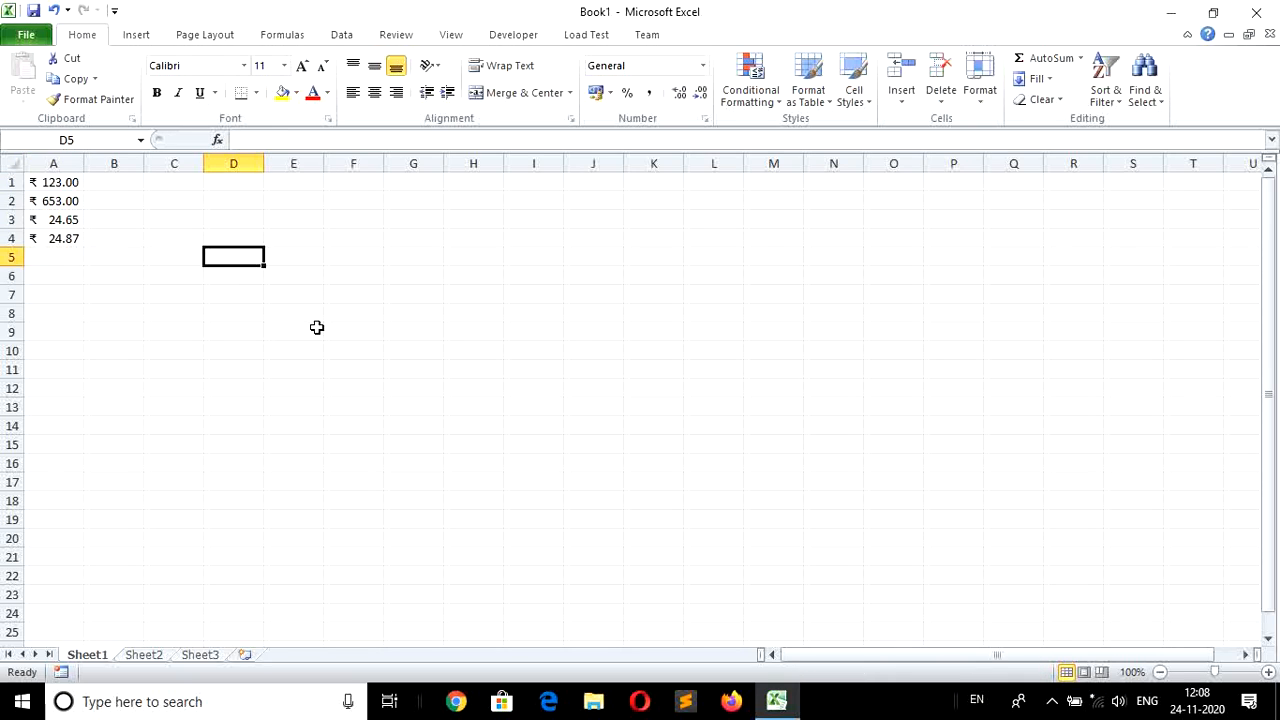
type("54")
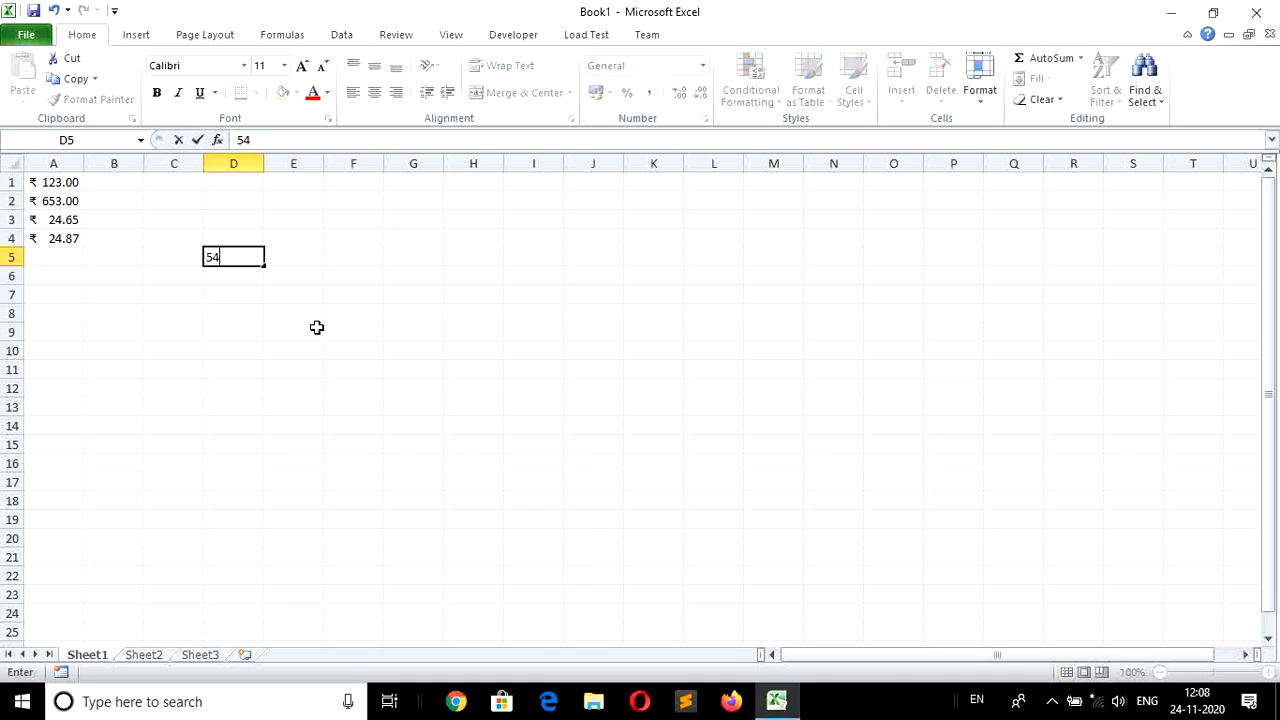
key("Return")
type("26")
key("Return")
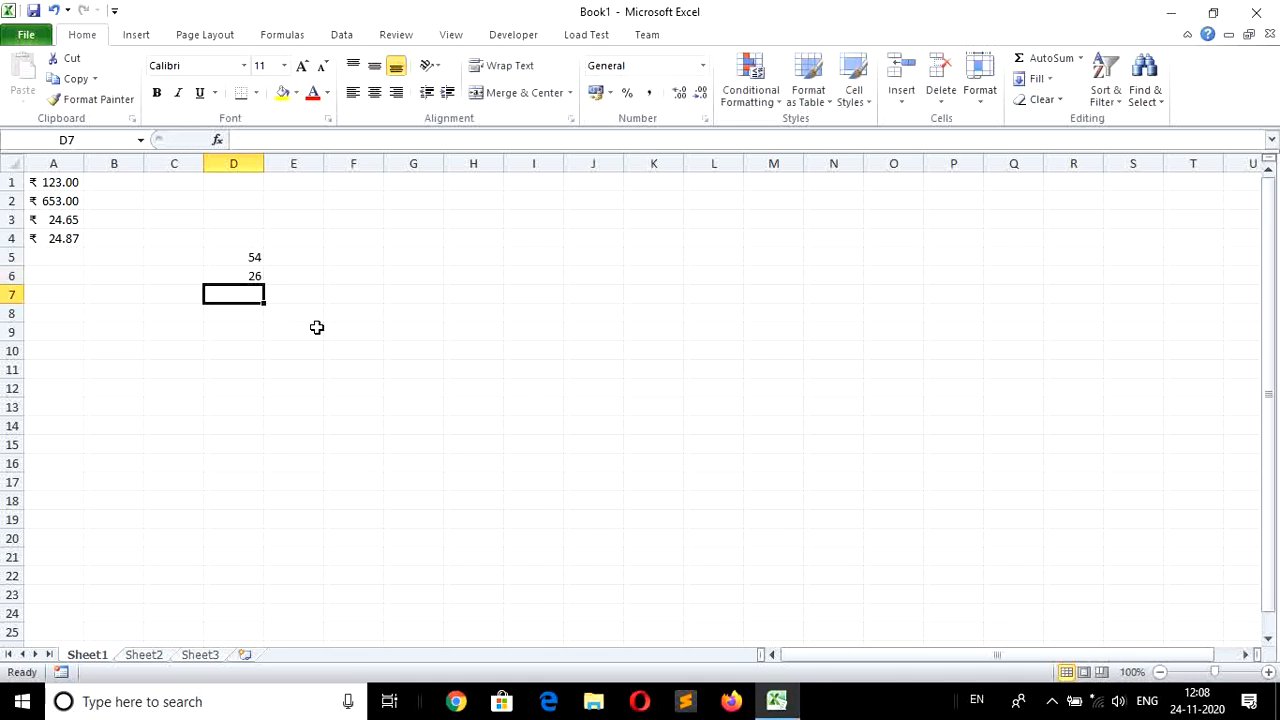
type("76")
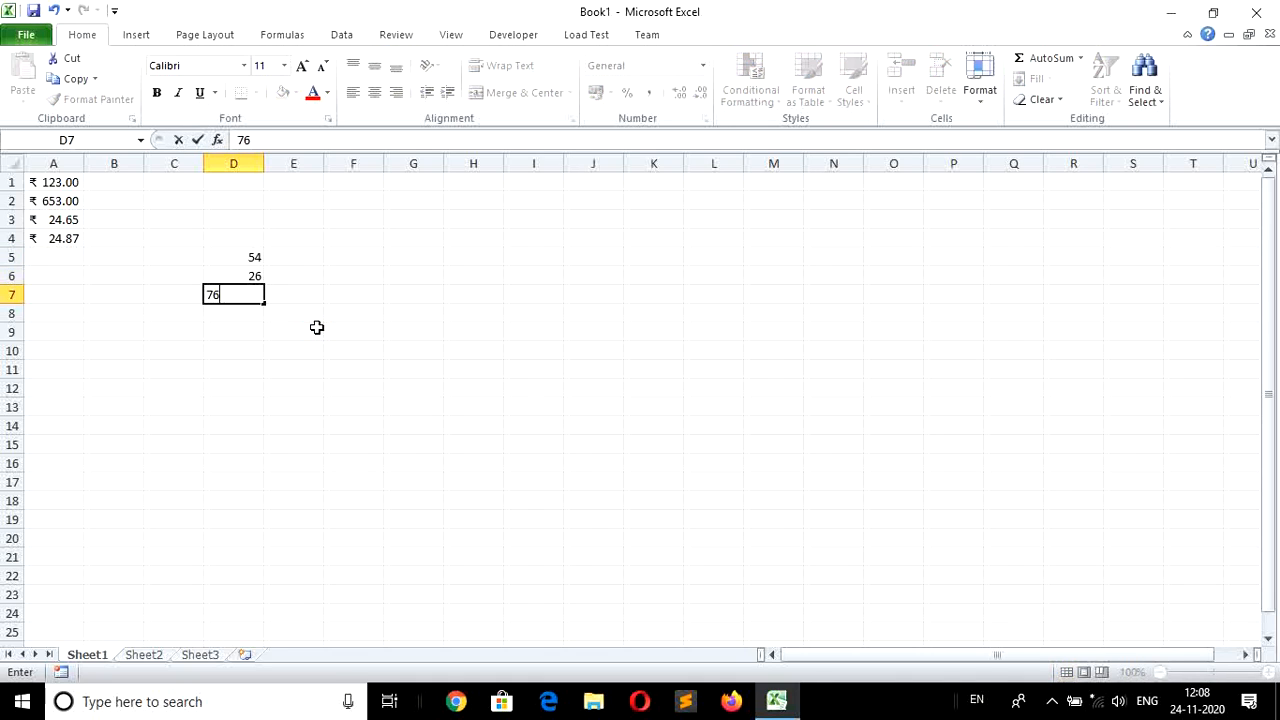
key("Return")
Step: Format the numbers in cells D5:D7 with the Percent style
key("End")
key("Up")
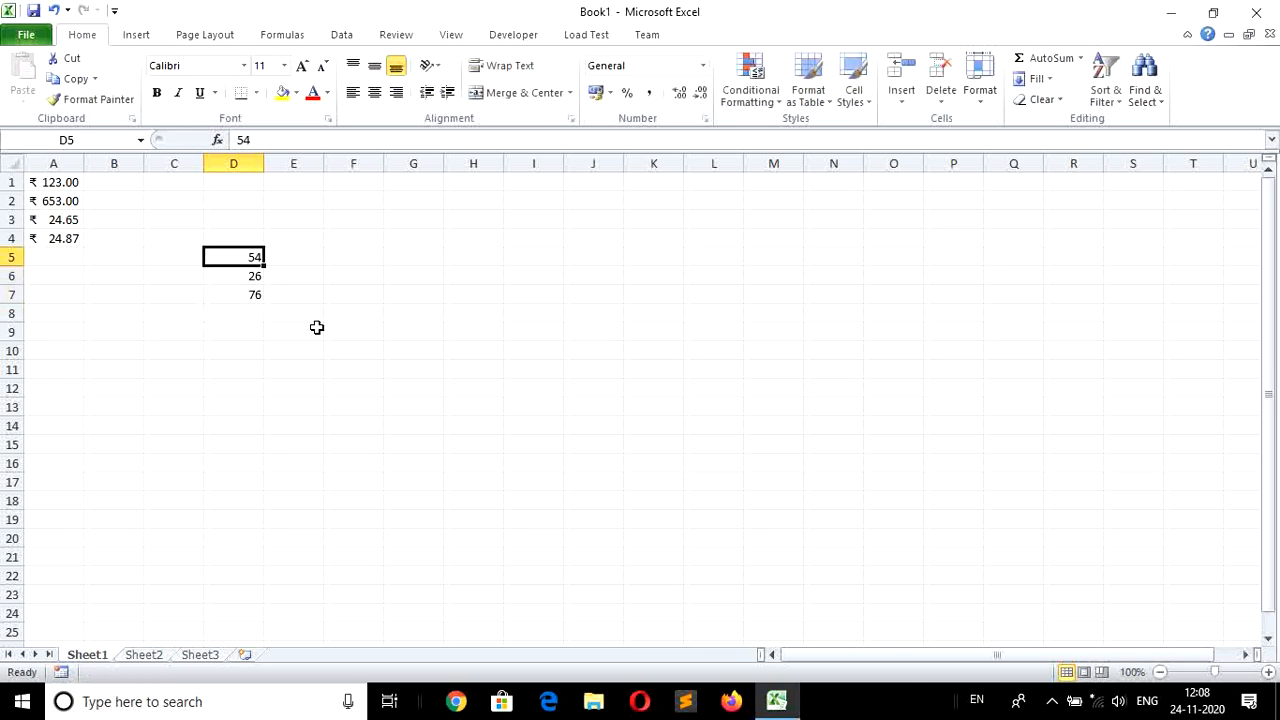
key("shift+Down")
key("shift+Down")
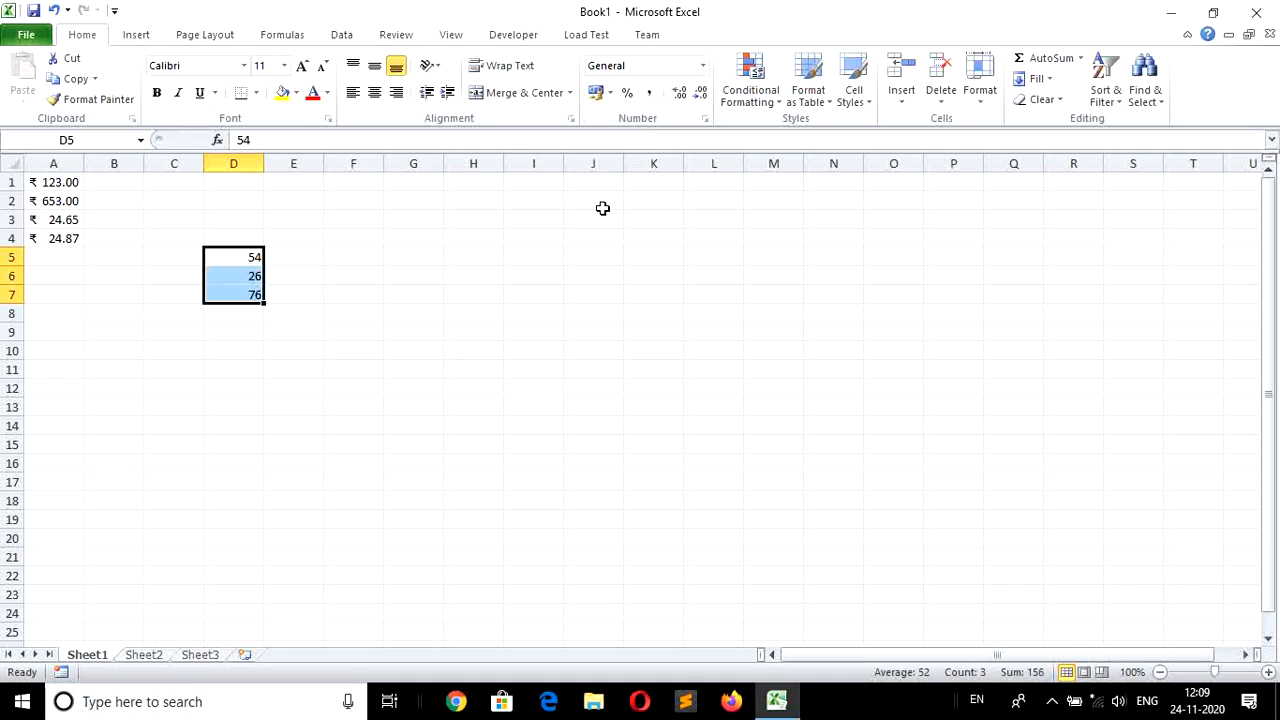
left_click(627, 95)
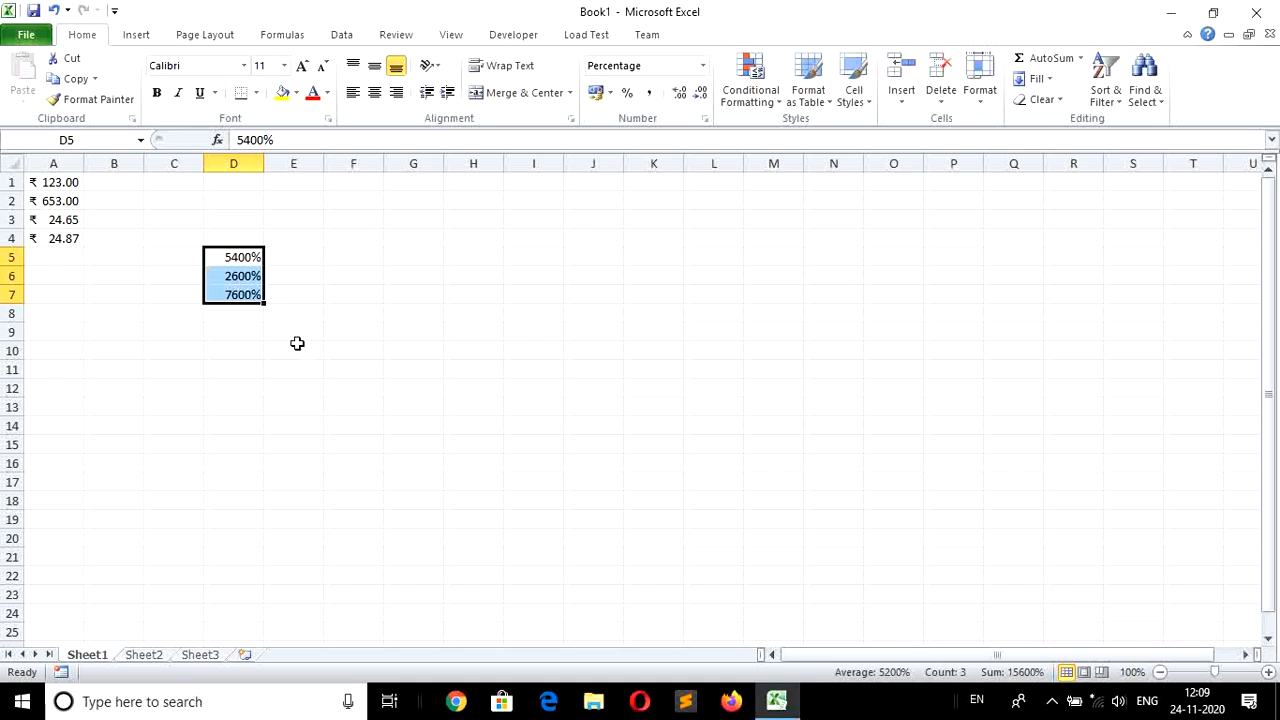
Step: Apply the Percent style to the whole empty column F
left_click(341, 379)
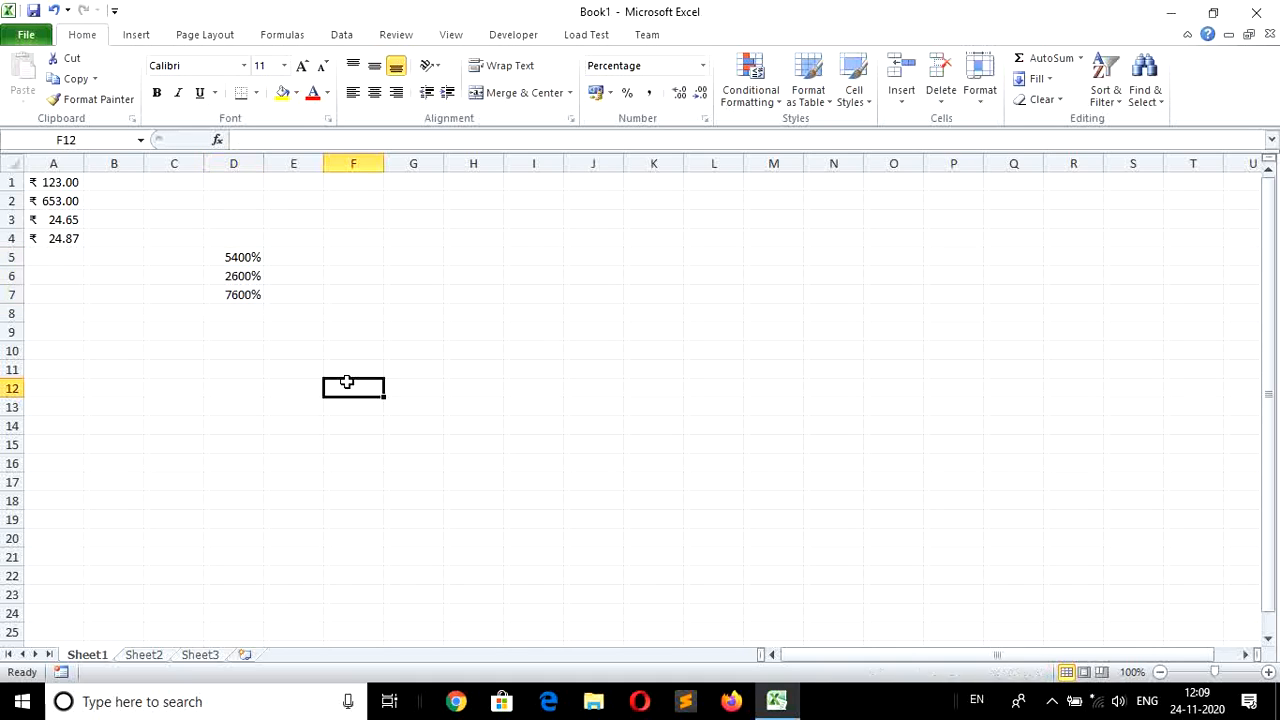
left_click(353, 163)
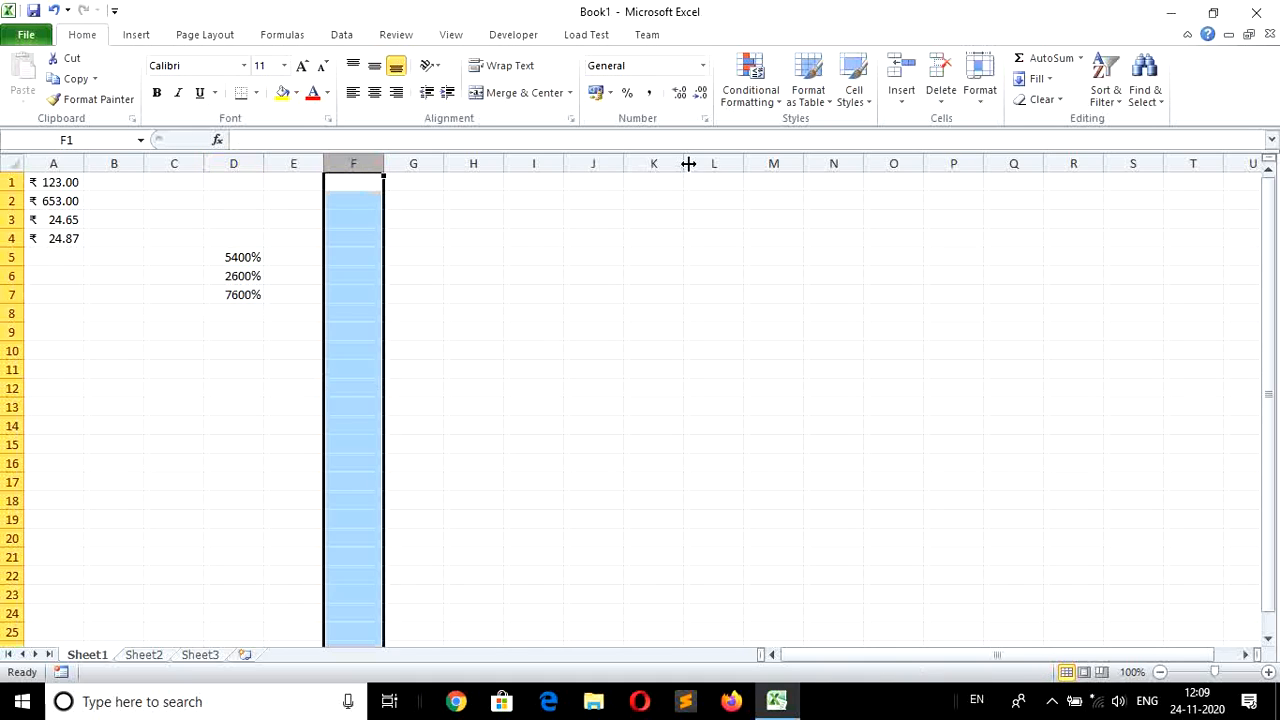
left_click(627, 92)
left_click(533, 352)
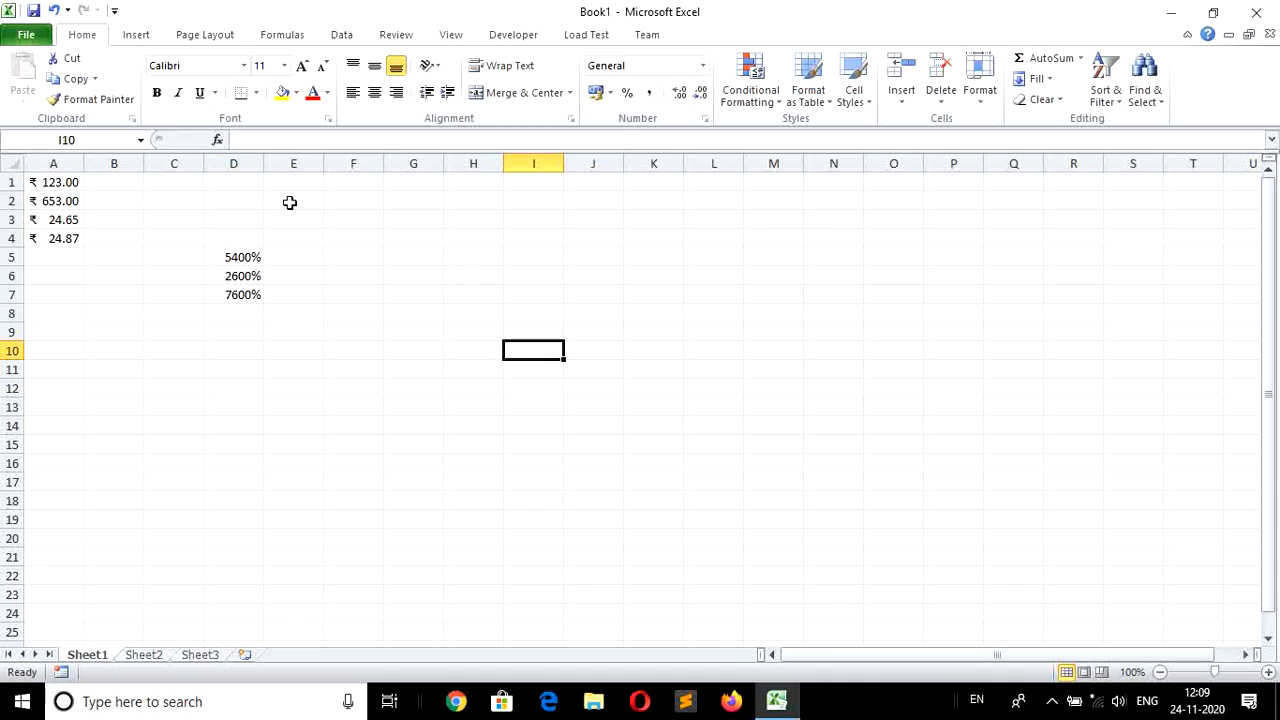
Step: Enter the percentages 25%, 11% and 65% in cells F1 to F3
left_click(352, 186)
type("25")
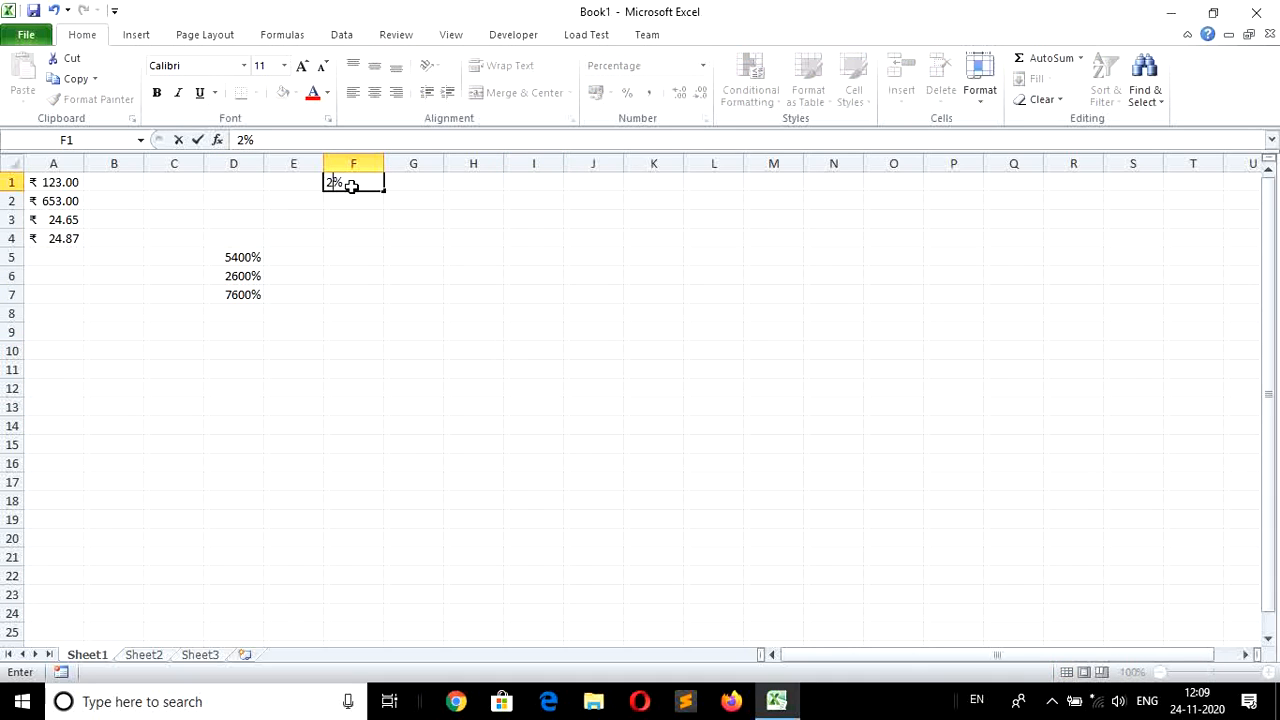
key("Return")
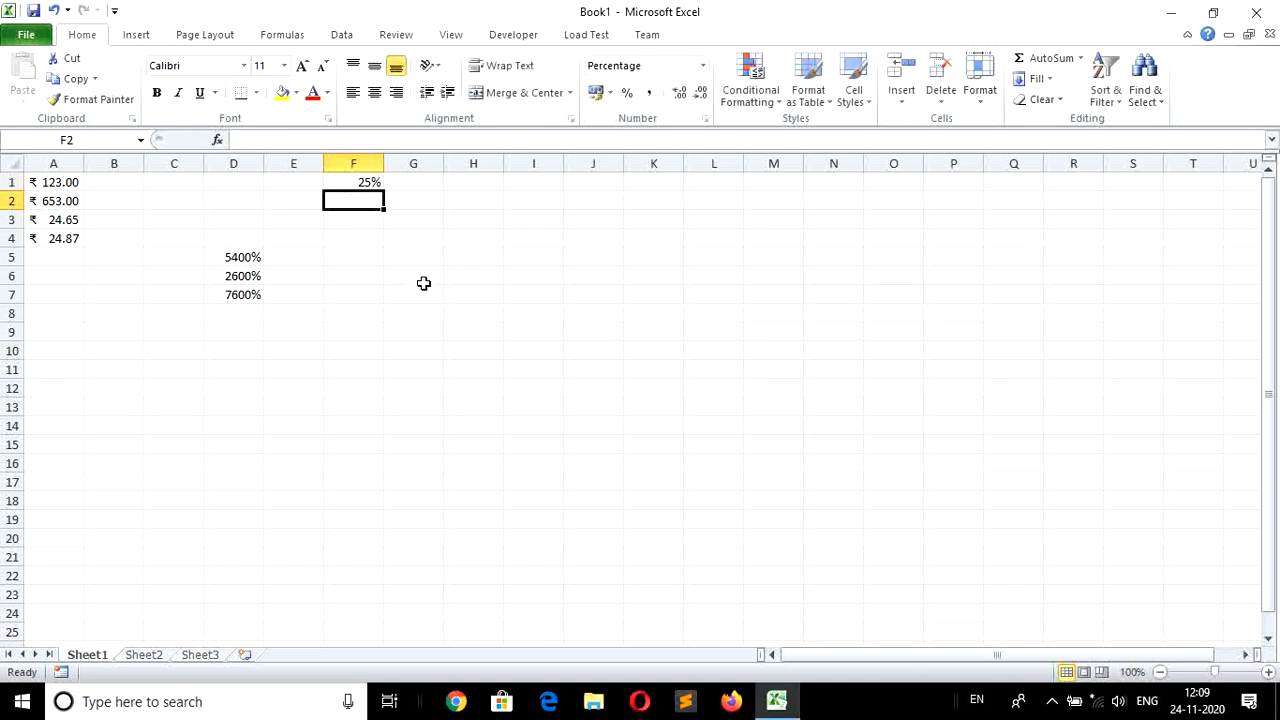
type("11")
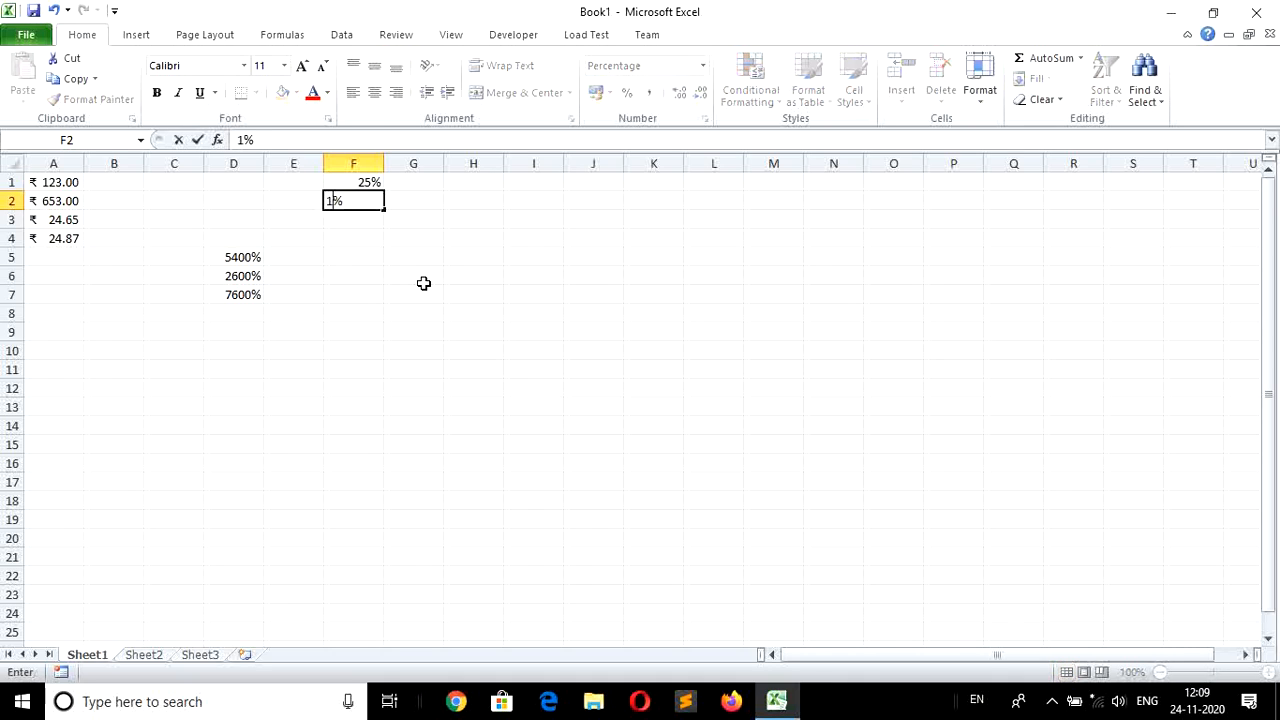
key("Return")
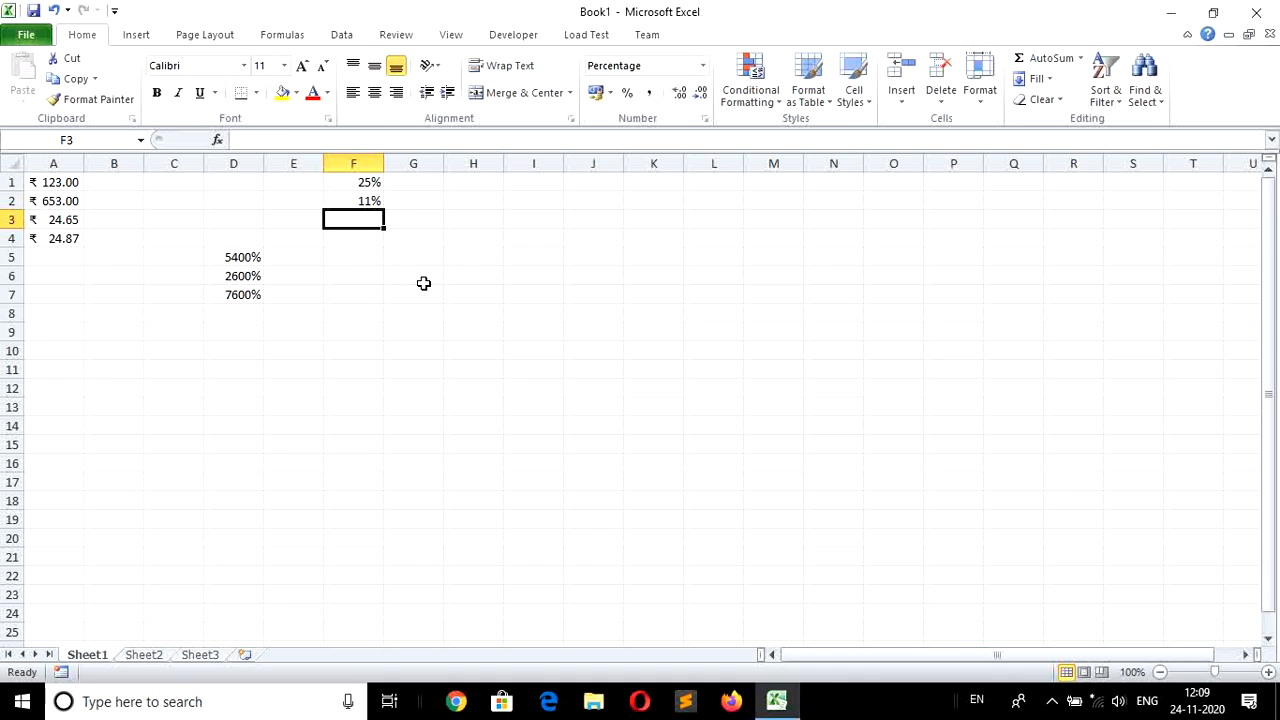
type("65")
key("Return")
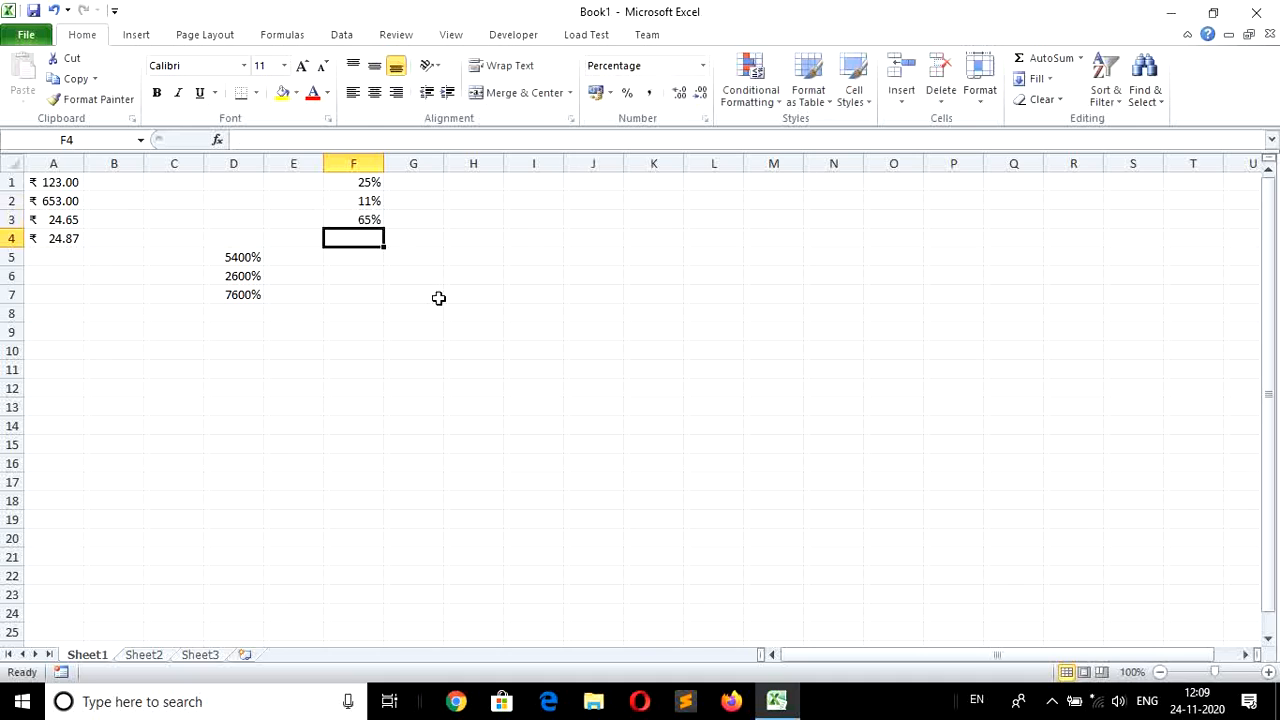
Step: Enter 123 in cell H13 and apply the Comma style to it
left_click(467, 332)
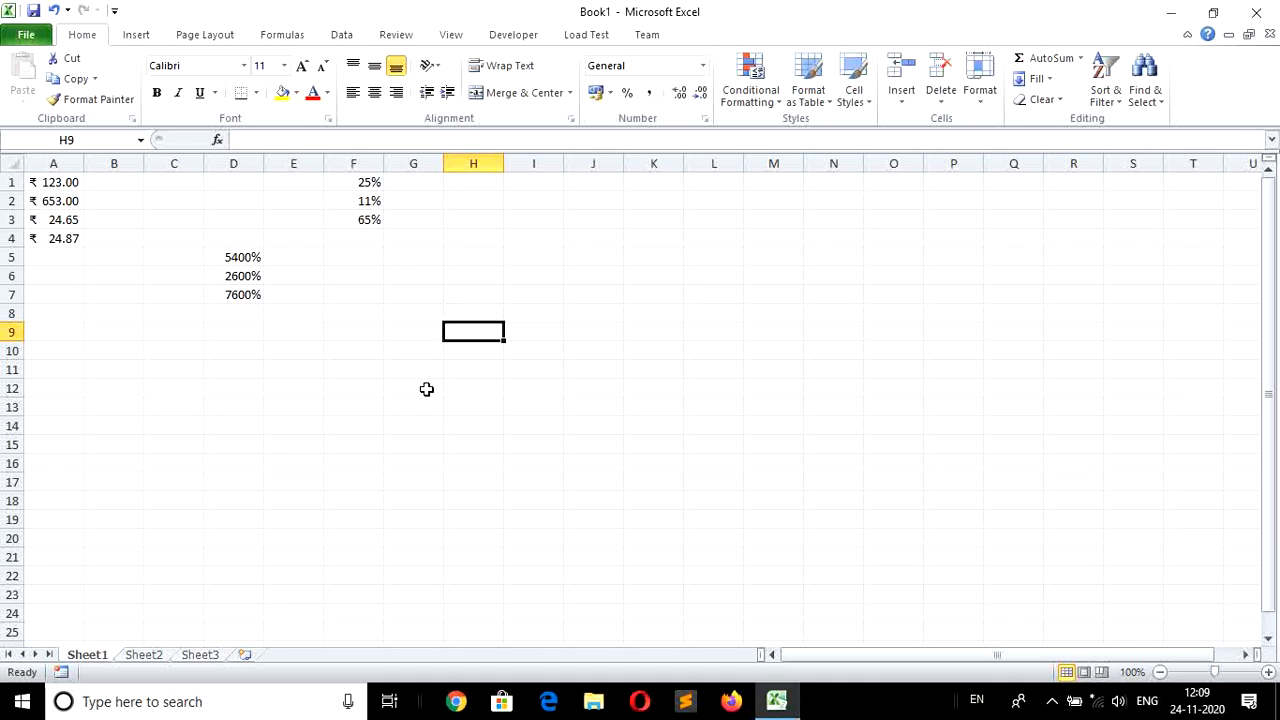
left_click(466, 408)
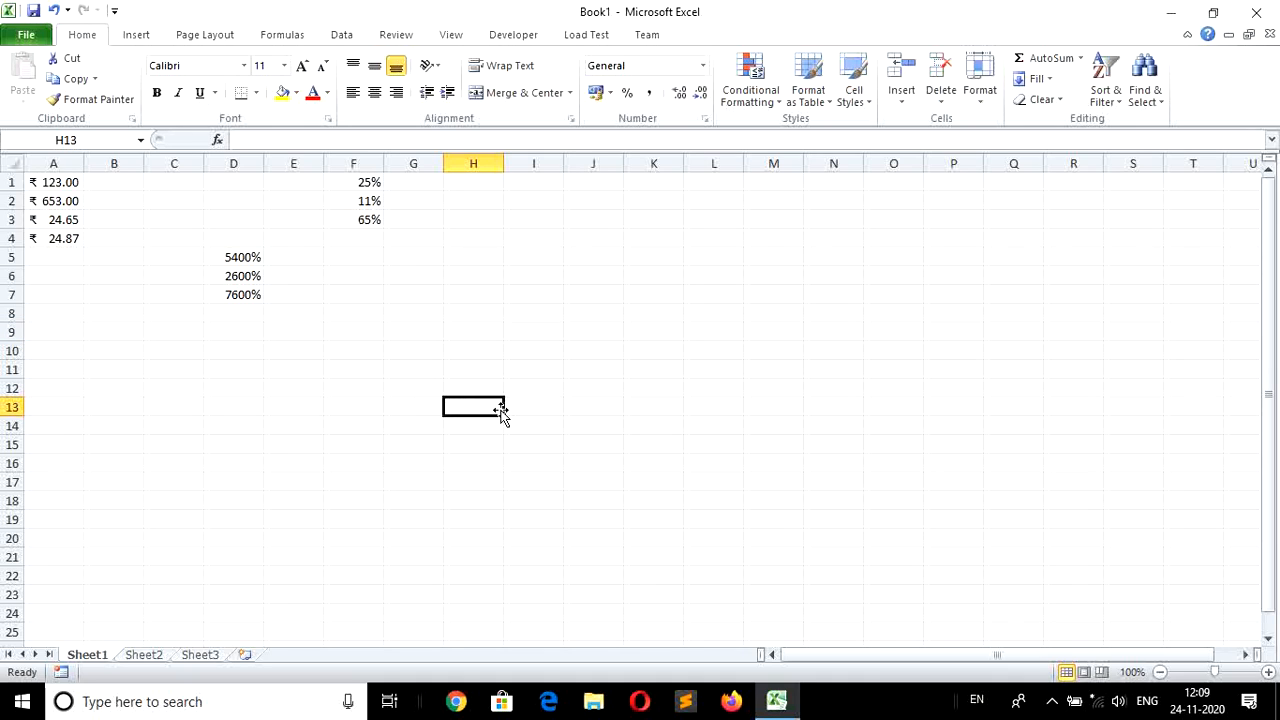
type("123")
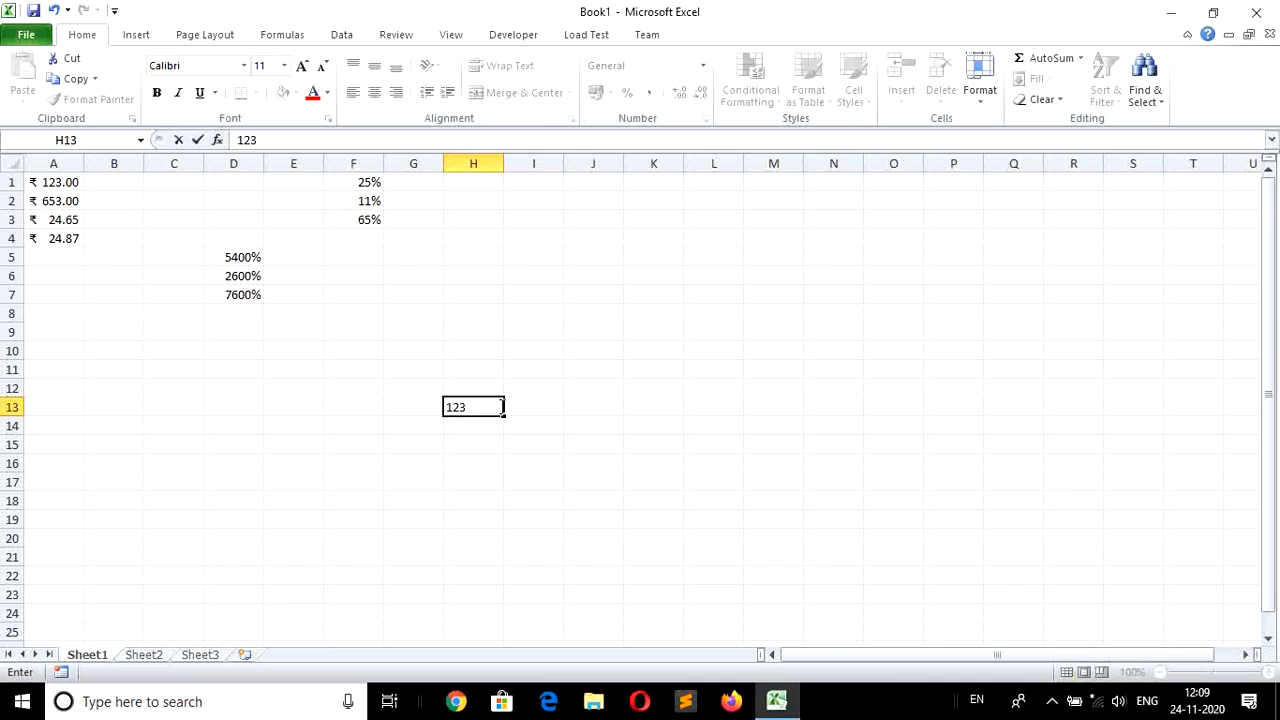
key("Return")
left_click(500, 407)
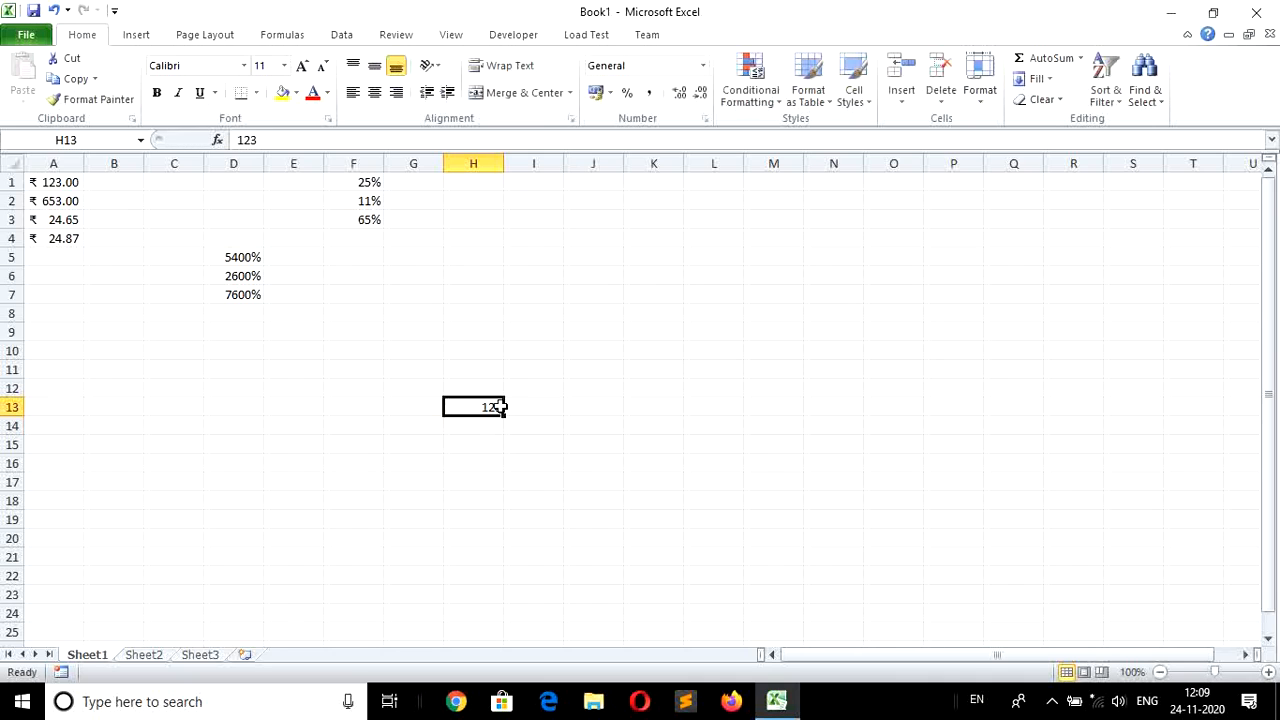
left_click(650, 93)
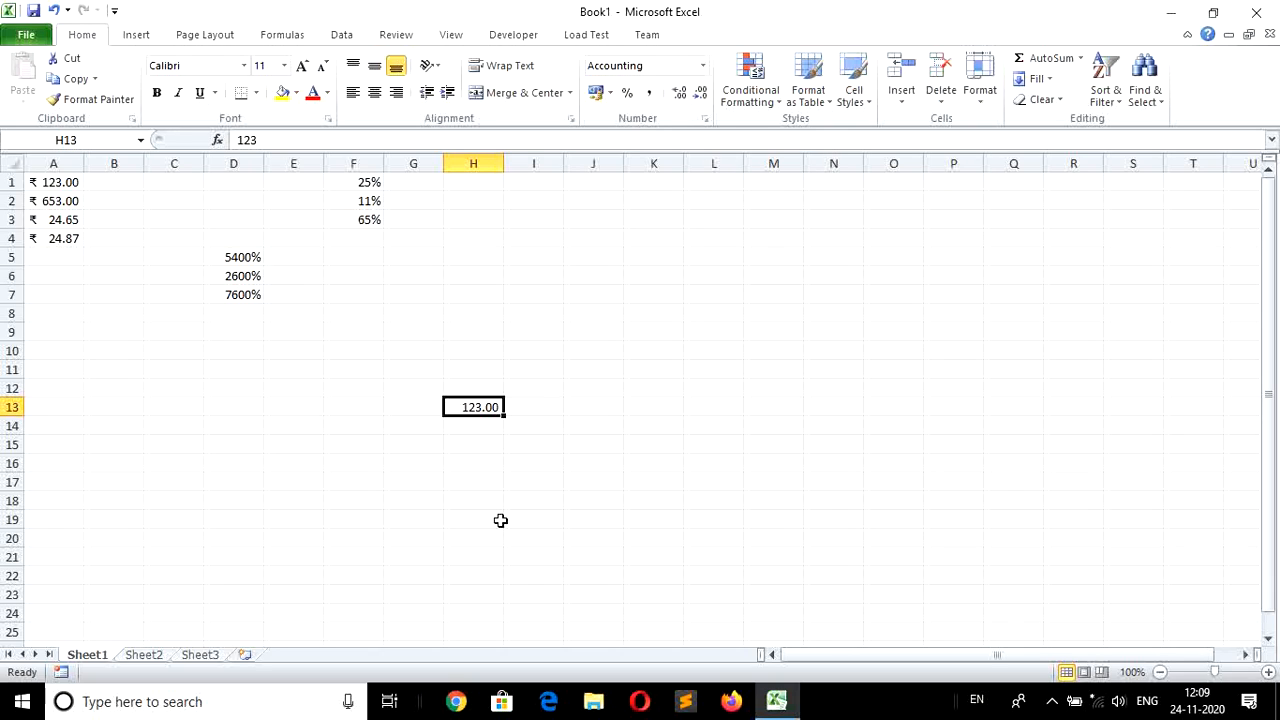
Step: Enter the number 123456 in cell H16
left_click(460, 466)
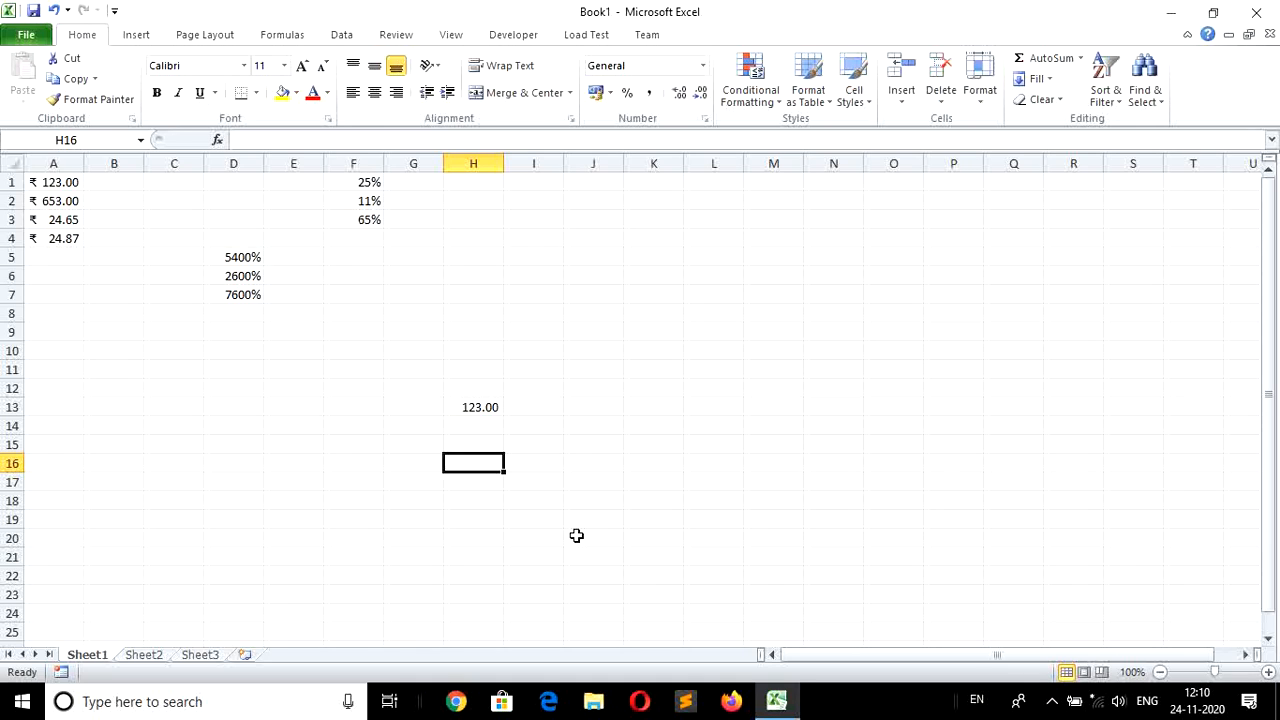
type("123456")
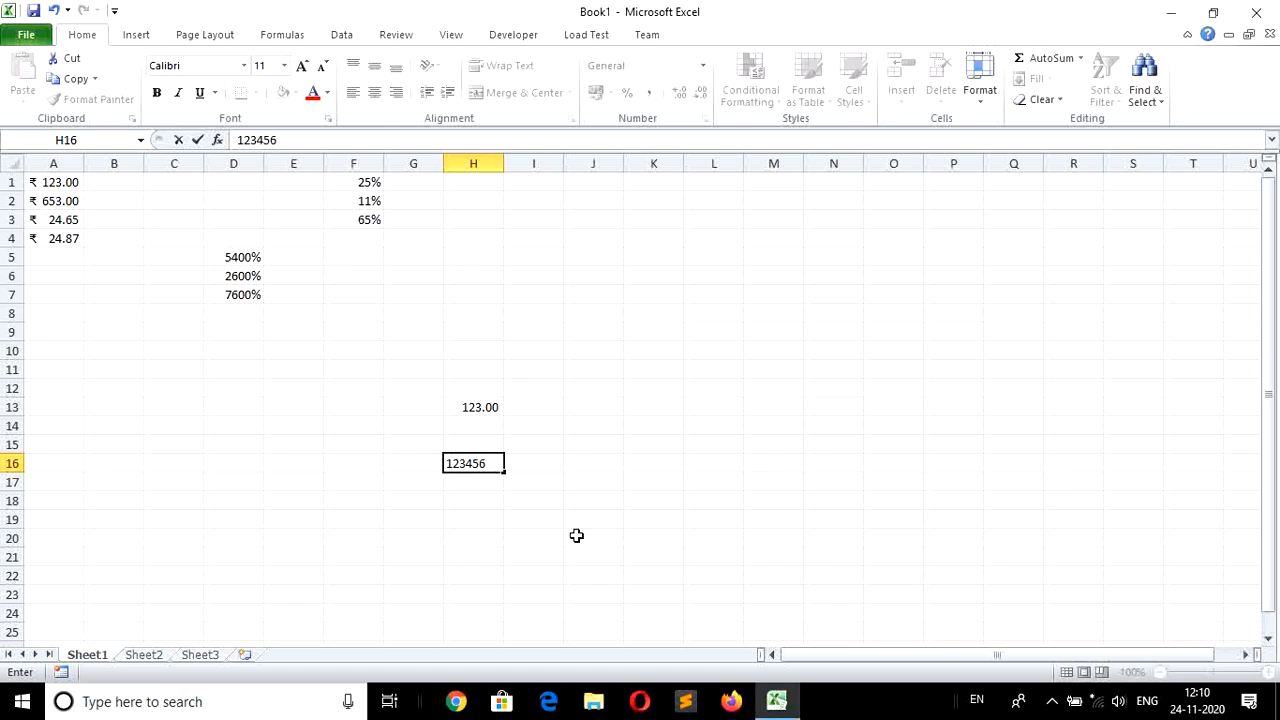
key("Return")
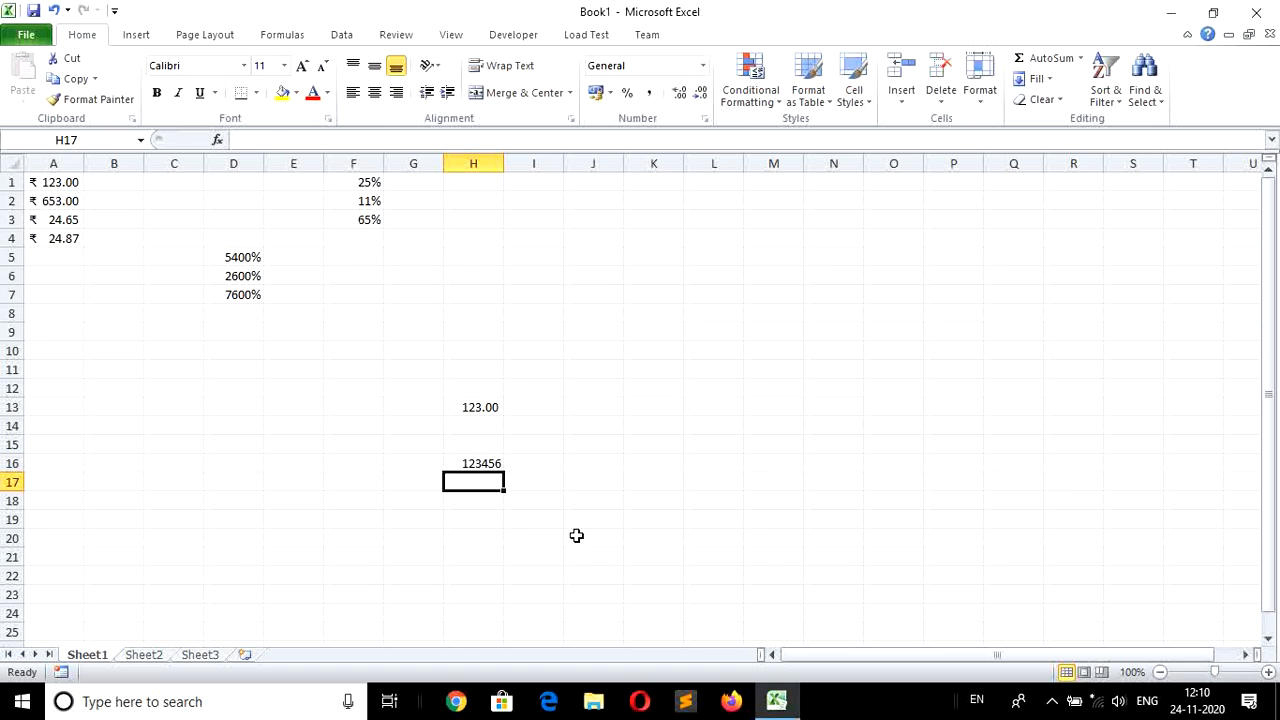
Step: Apply the Comma style to cell H16 and increase its display to five decimal places
key("Up")
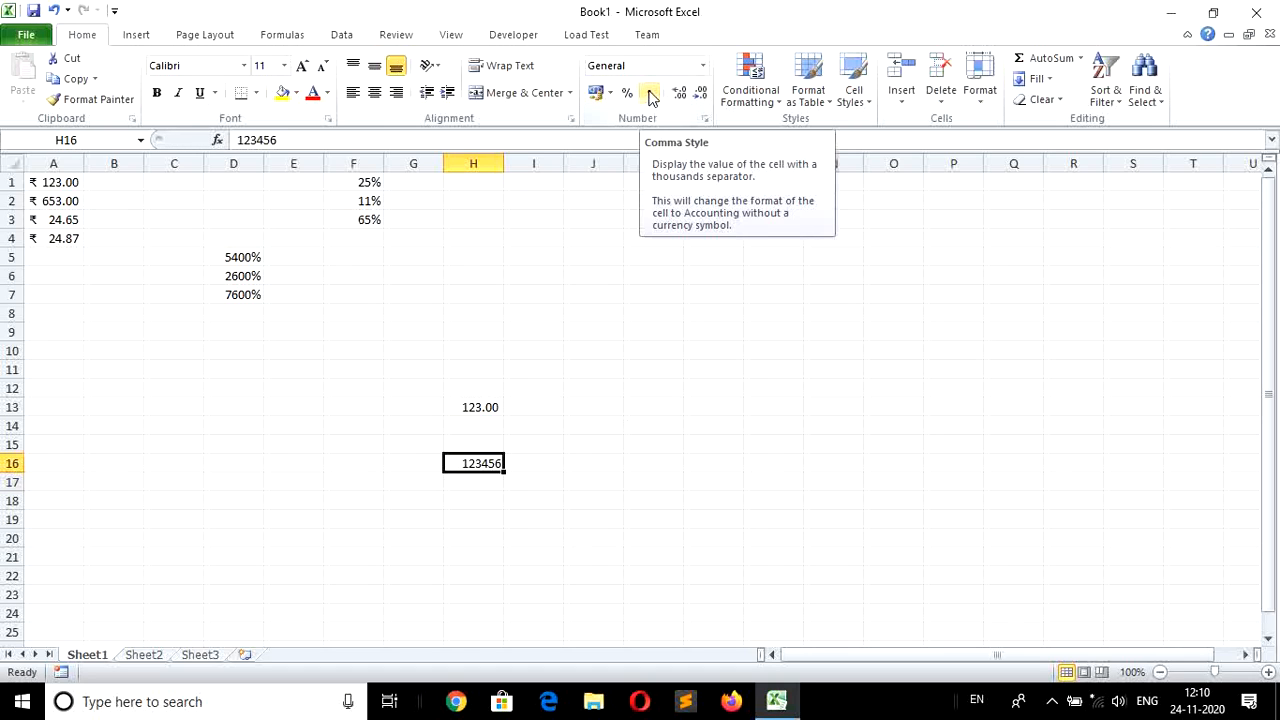
left_click(650, 94)
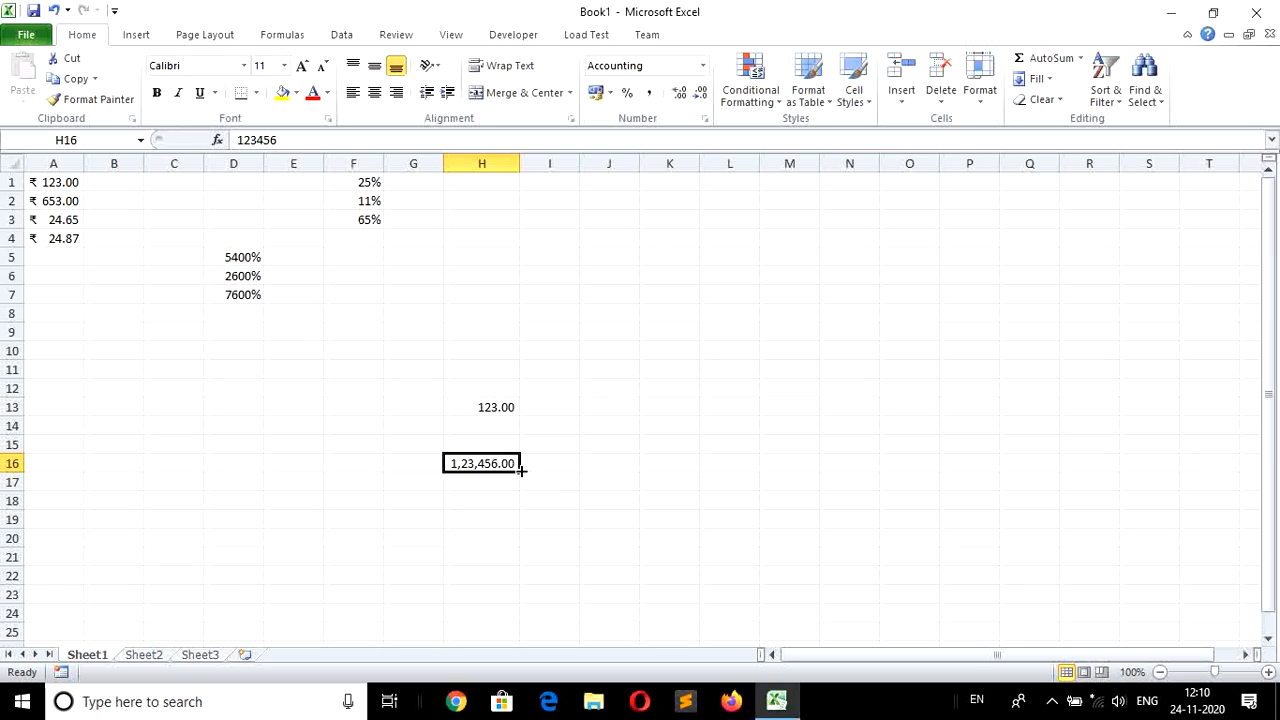
left_click(678, 95)
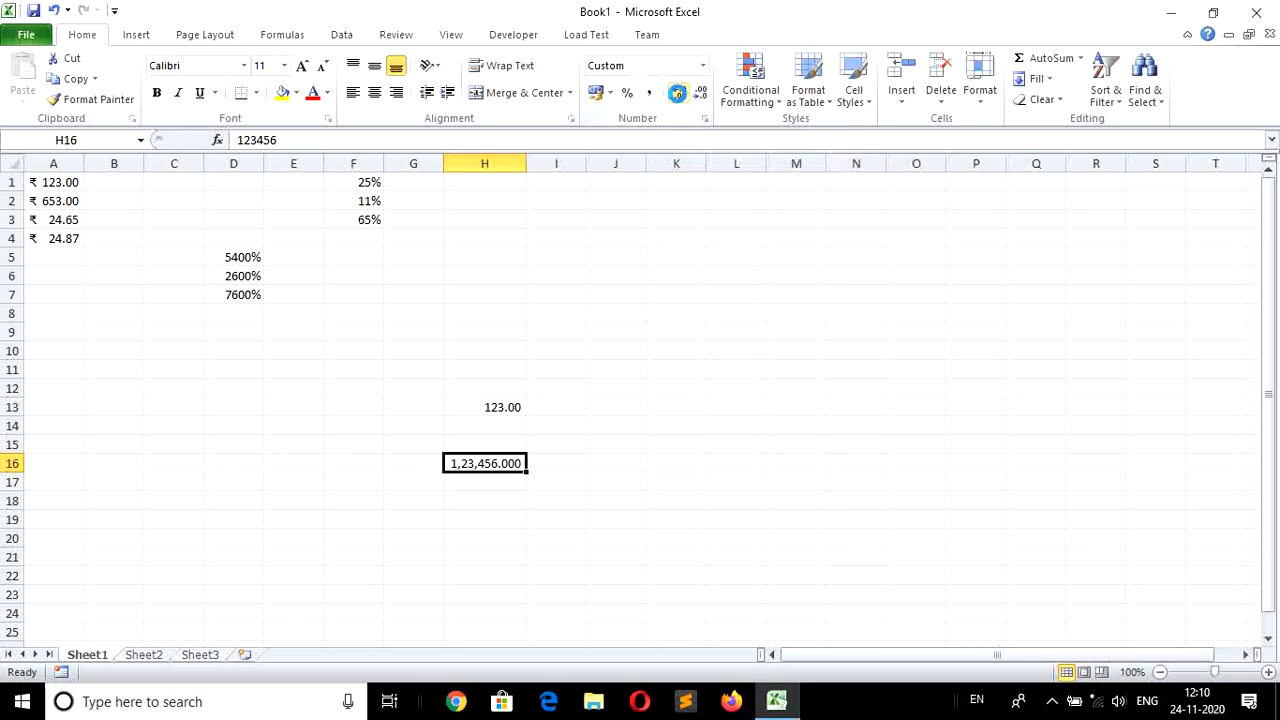
left_click(678, 95)
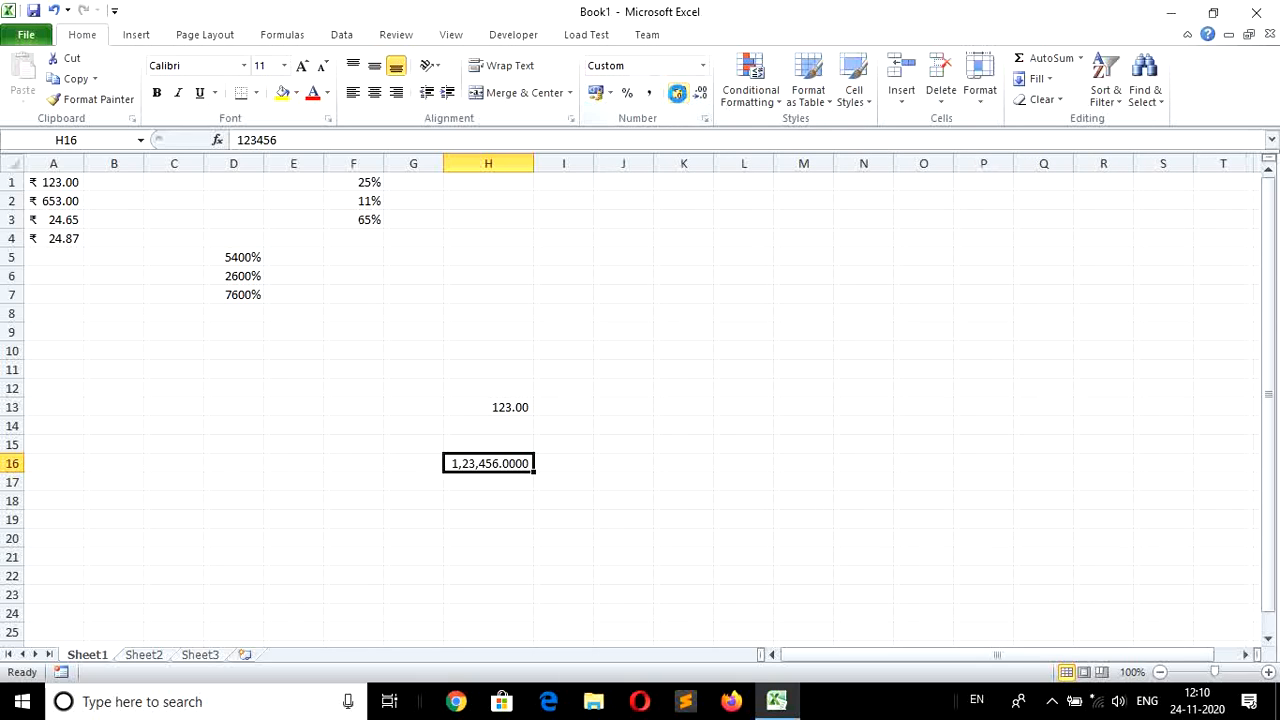
left_click(678, 95)
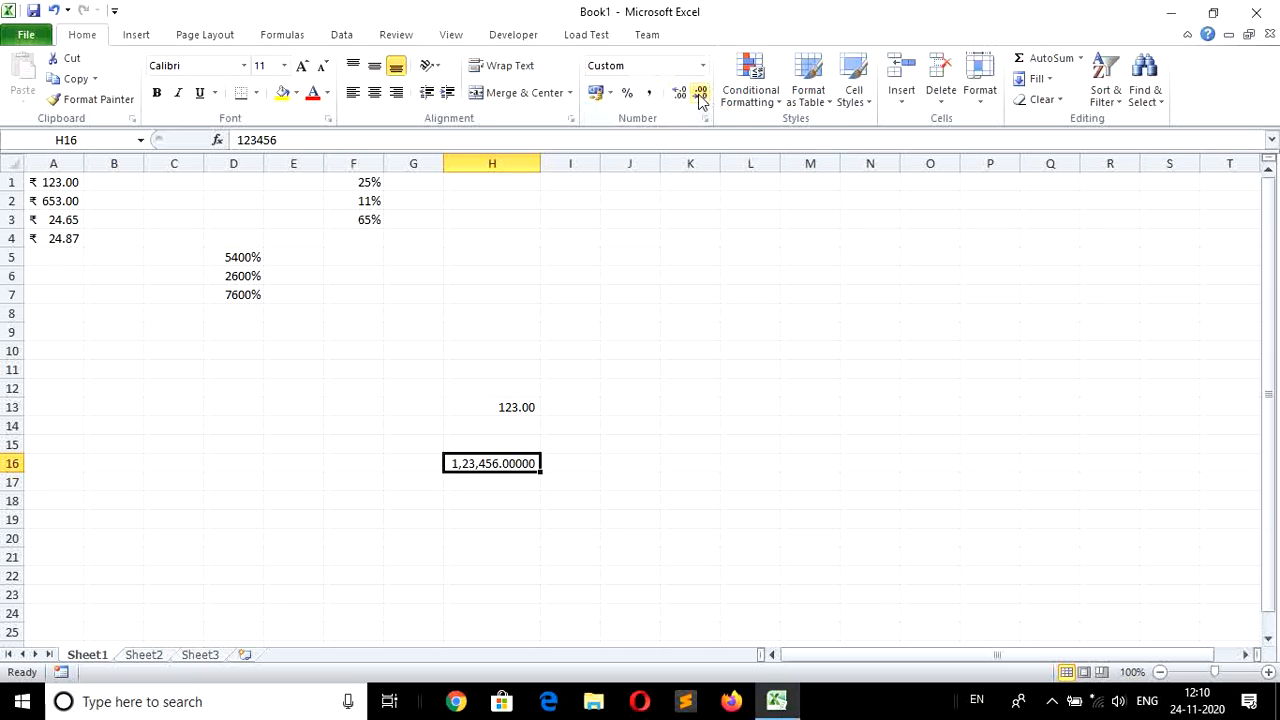
Step: Decrease the decimals of cell H16 to none and restore one decimal place
left_click(700, 95)
left_click(700, 95)
left_click(700, 95)
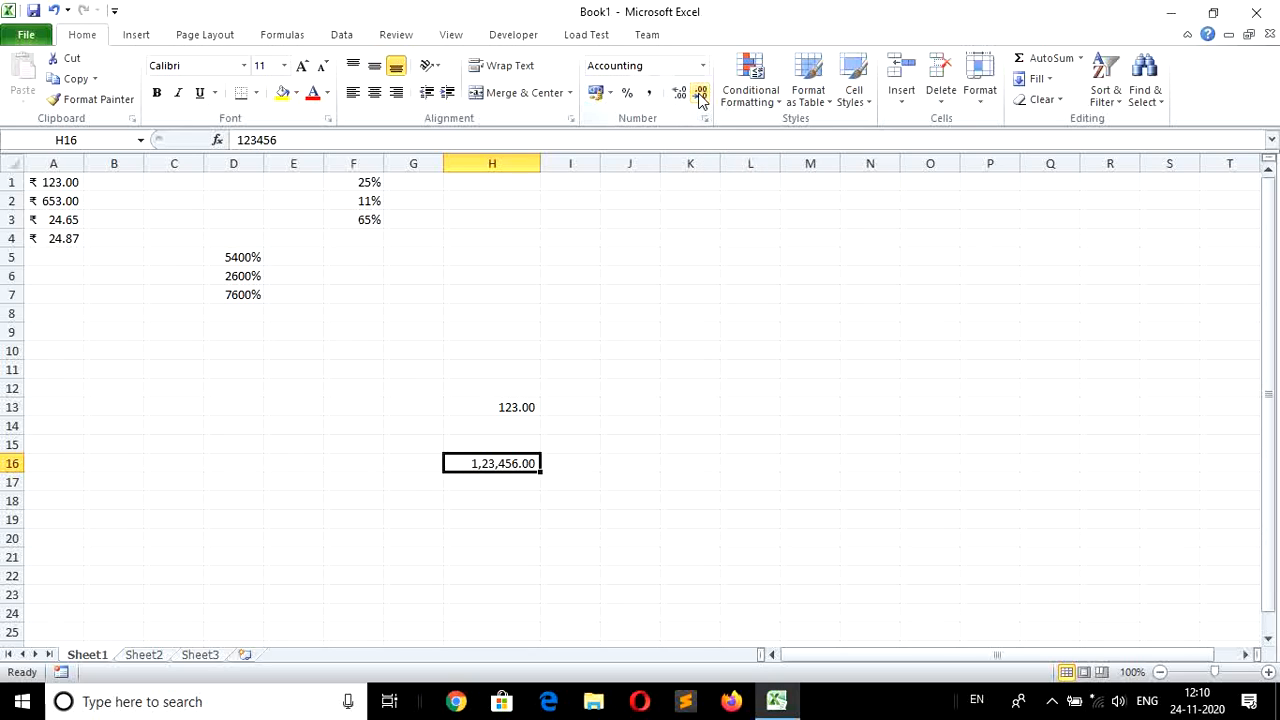
left_click(700, 95)
left_click(700, 95)
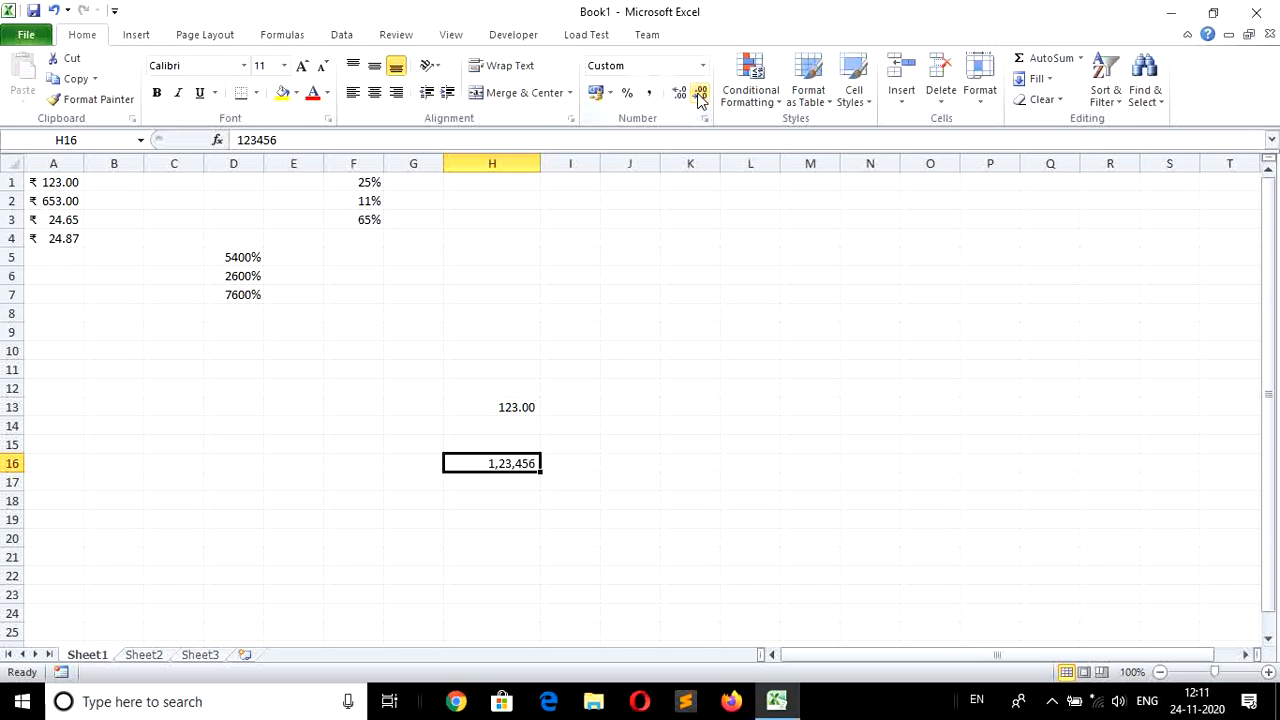
left_click(676, 92)
left_click(734, 389)
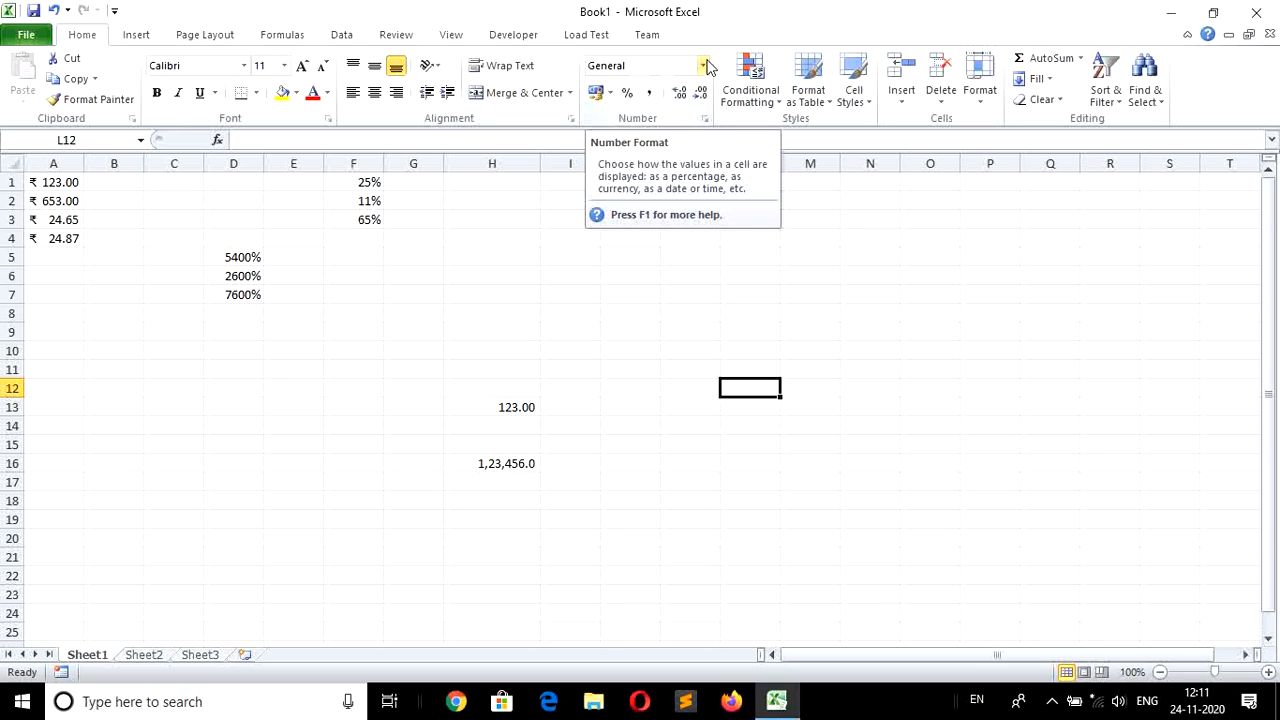
left_click(745, 278)
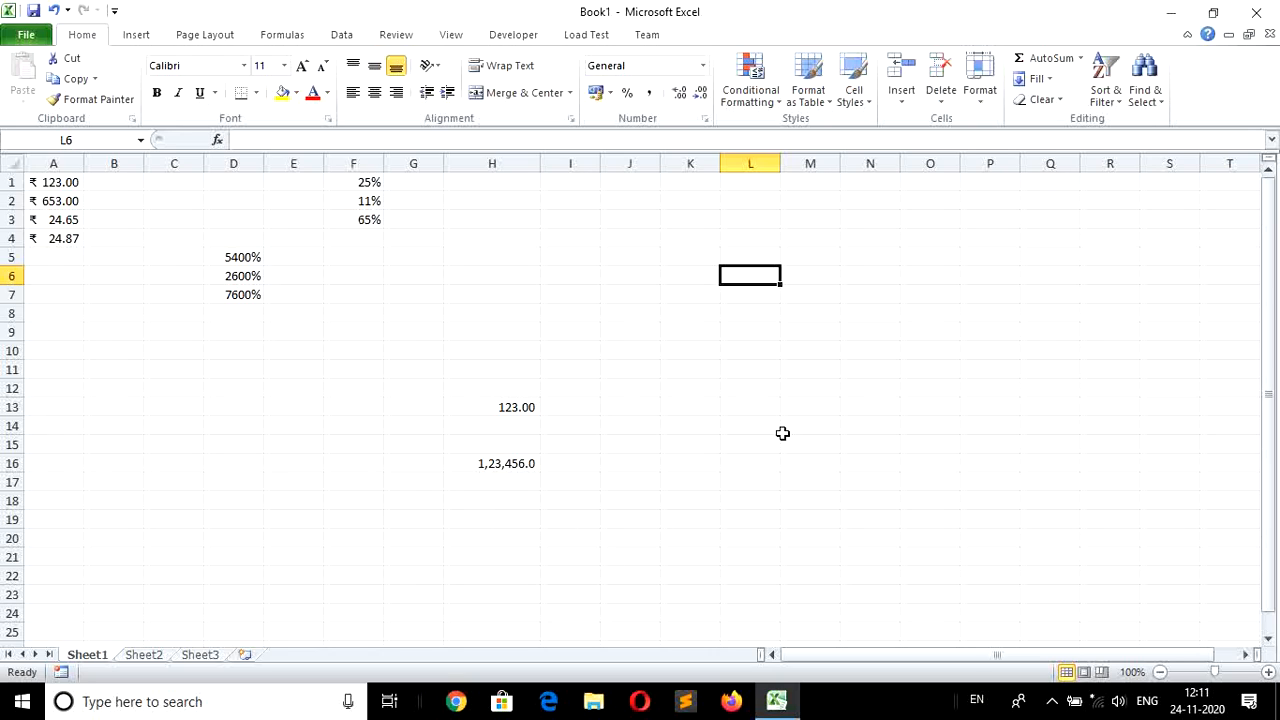
Step: On Sheet2, enter 123 in cell A2 and the text gg in cell A3 under the General heading
left_click(143, 654)
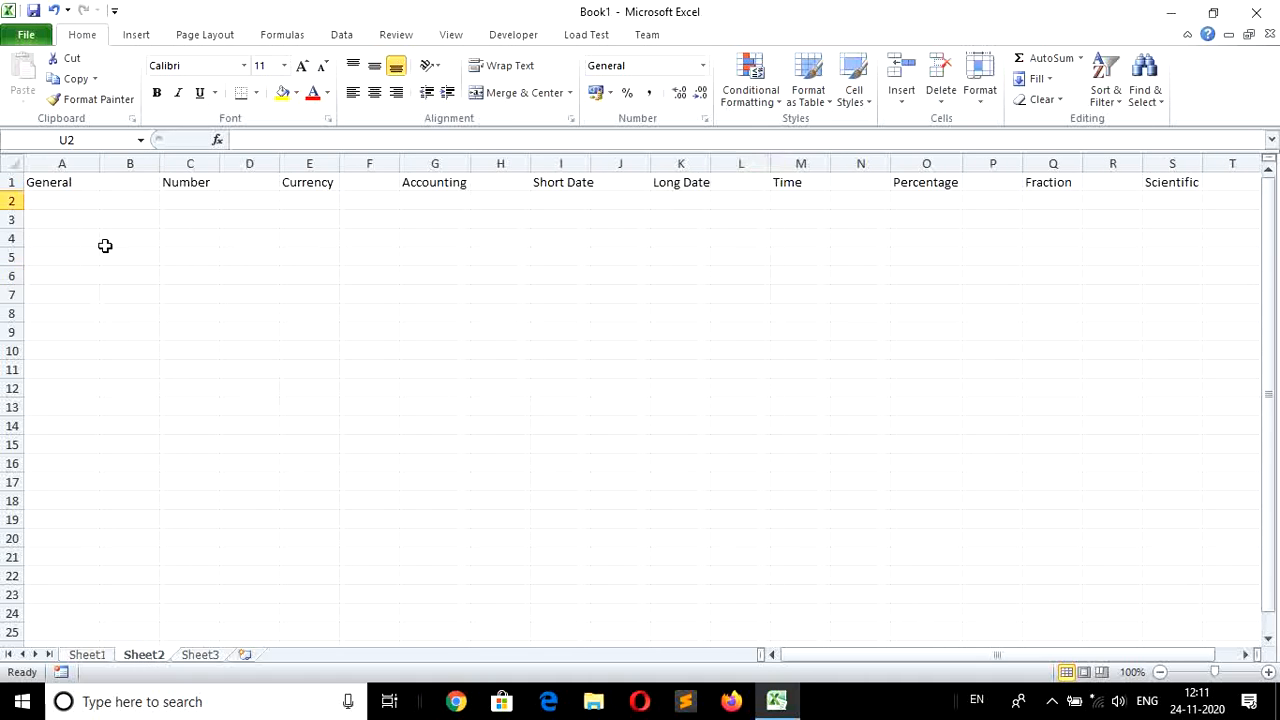
left_click(64, 203)
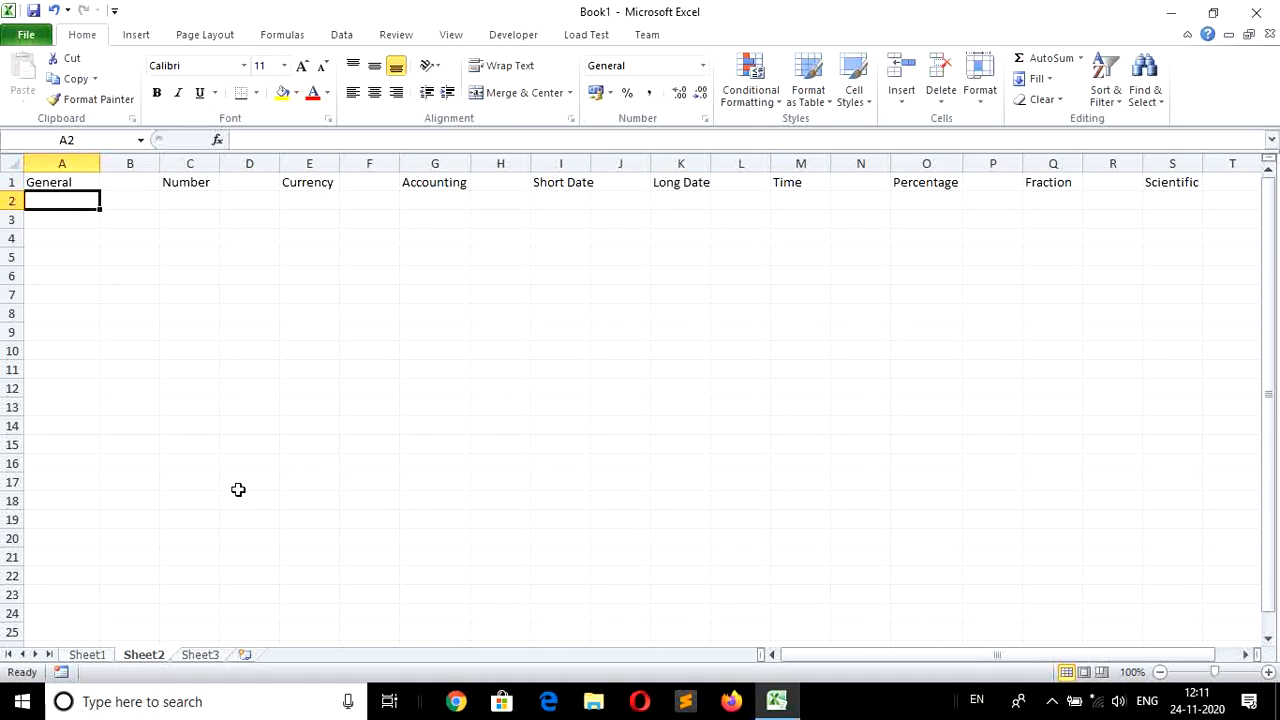
type("123")
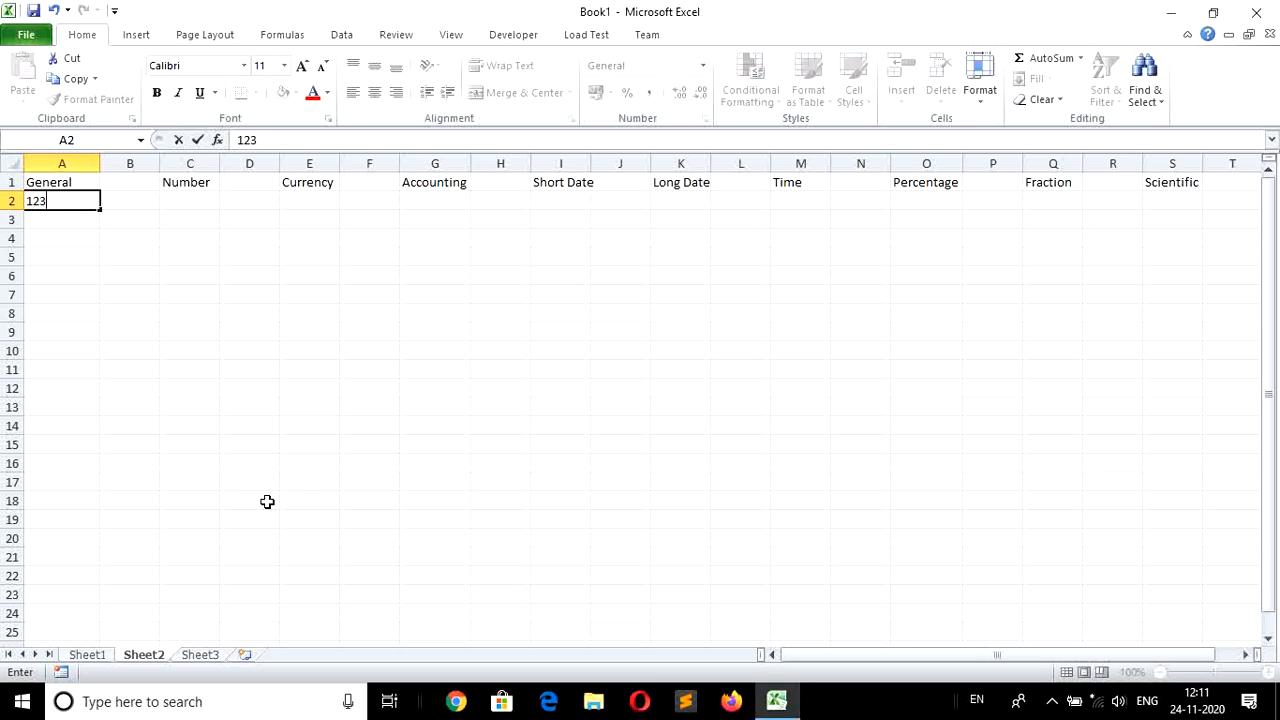
key("Return")
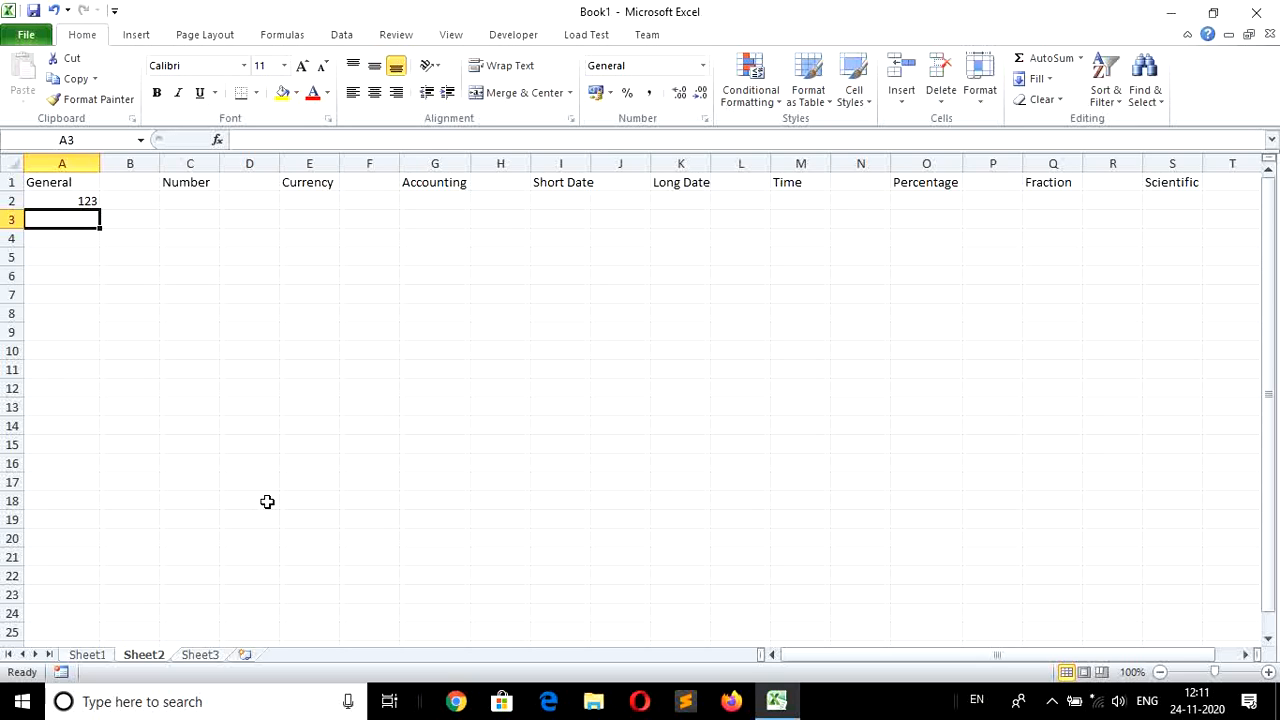
type("gg")
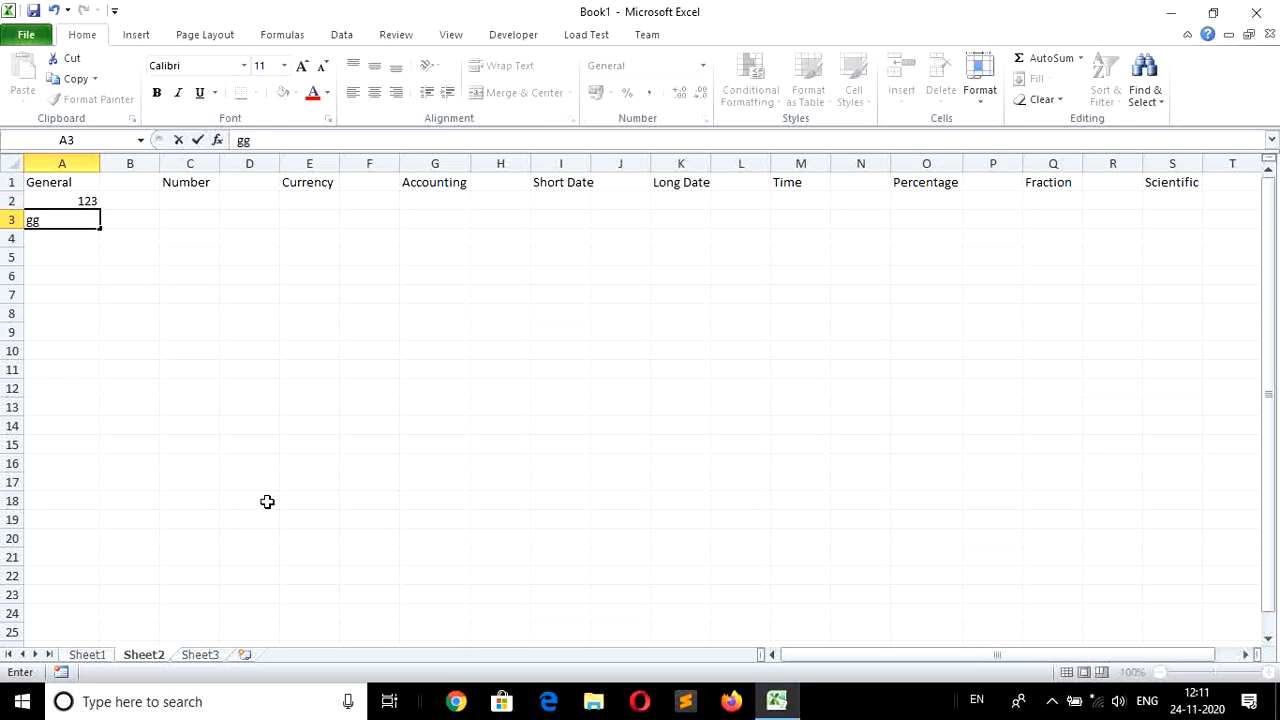
key("Return")
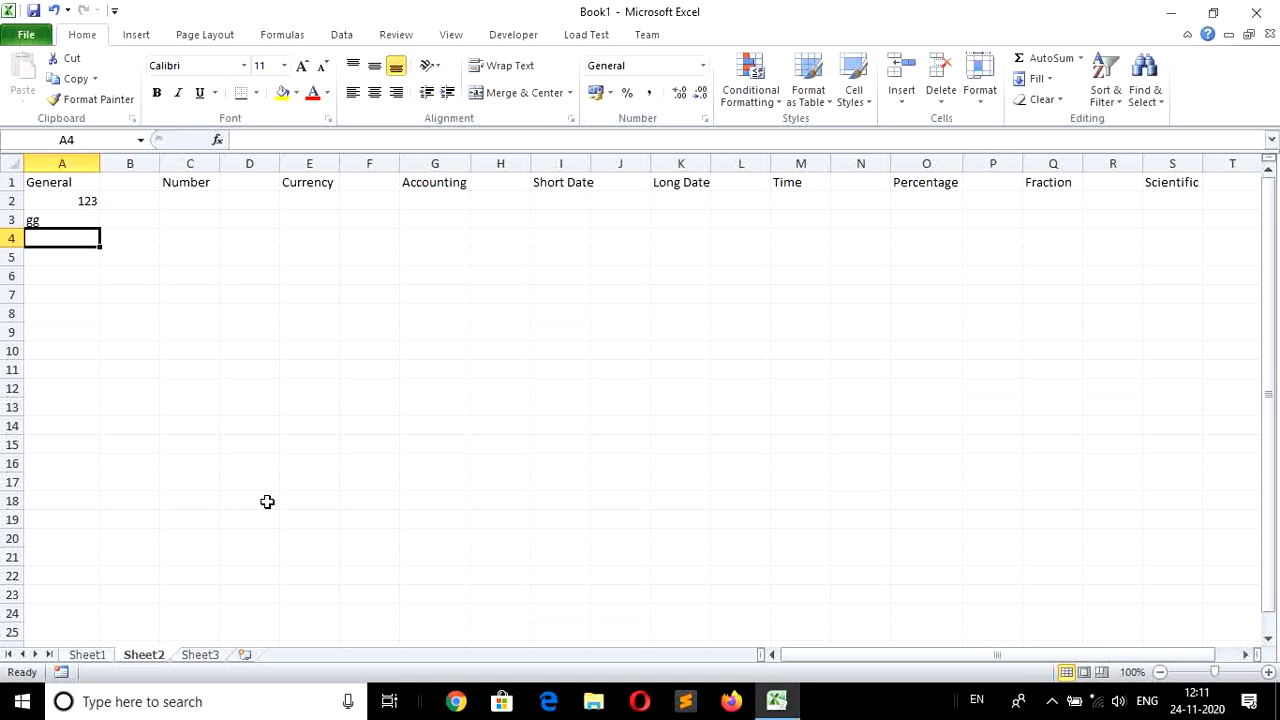
key("Down")
key("Down")
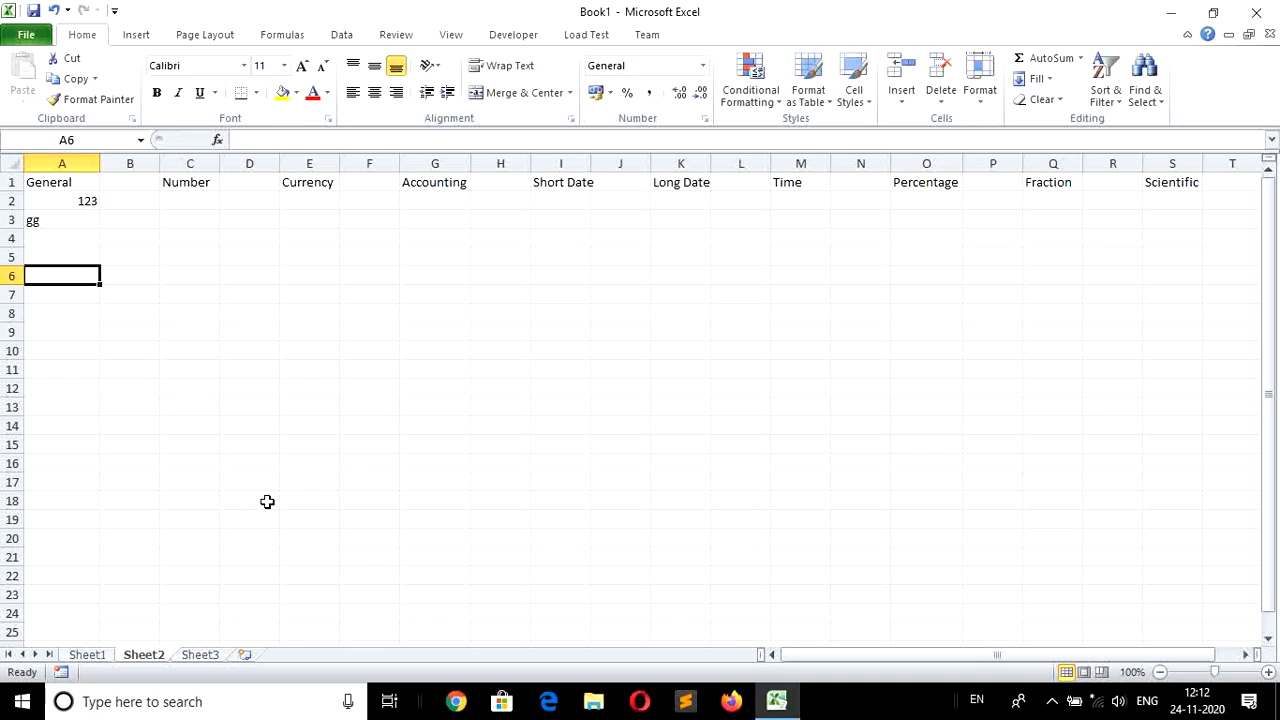
Step: Apply the Number format to the whole column C
left_click(187, 160)
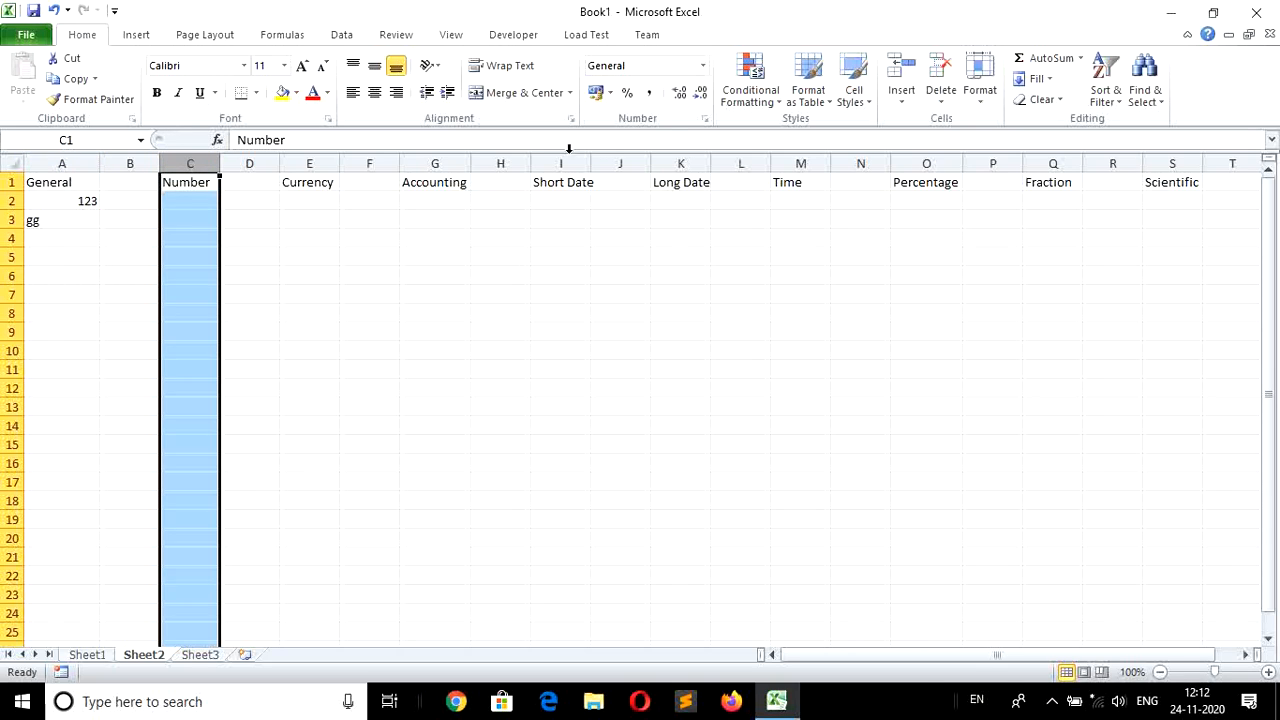
left_click(703, 66)
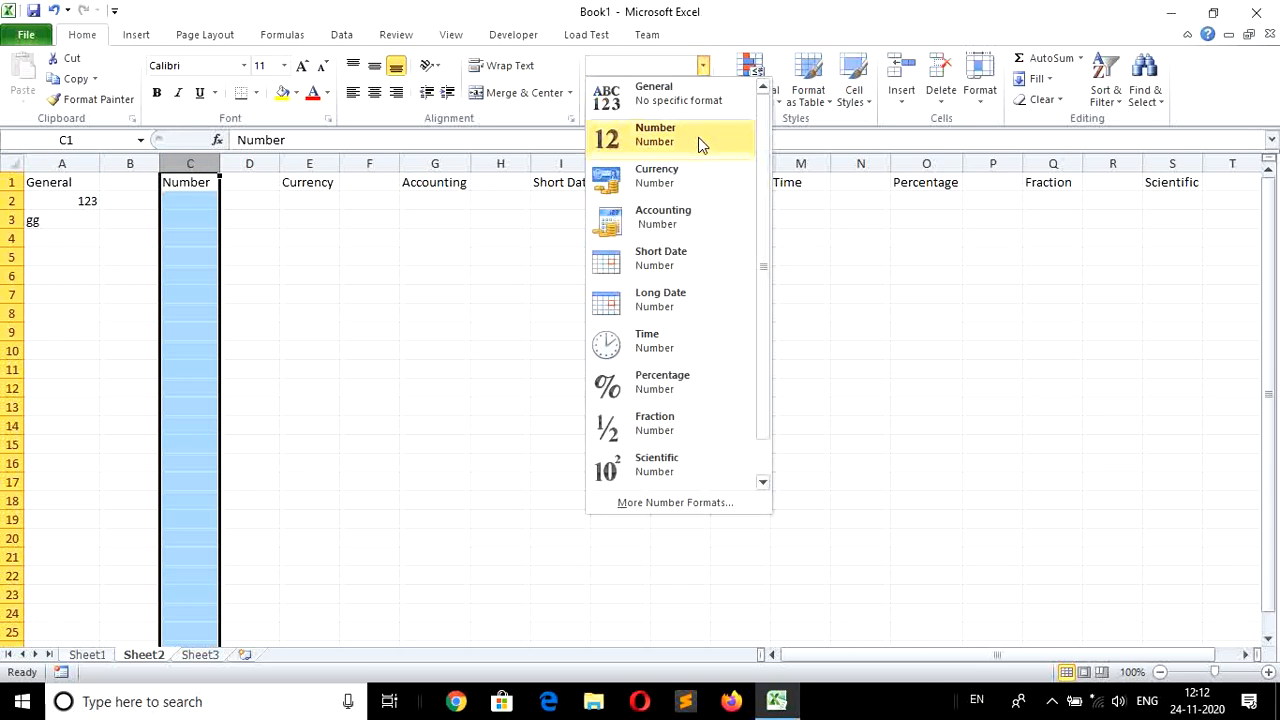
left_click(678, 140)
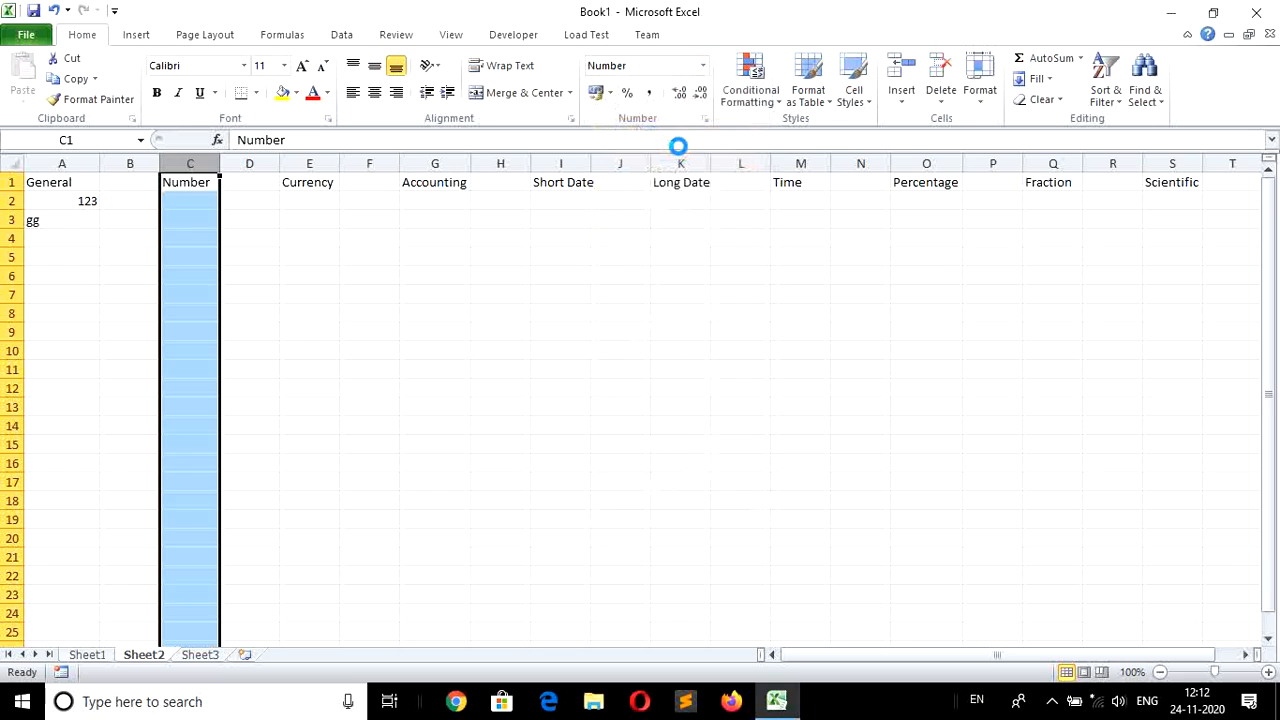
left_click(303, 332)
Step: Enter the values 123, 76 and 23.65 in cells C2 to C4
left_click(203, 208)
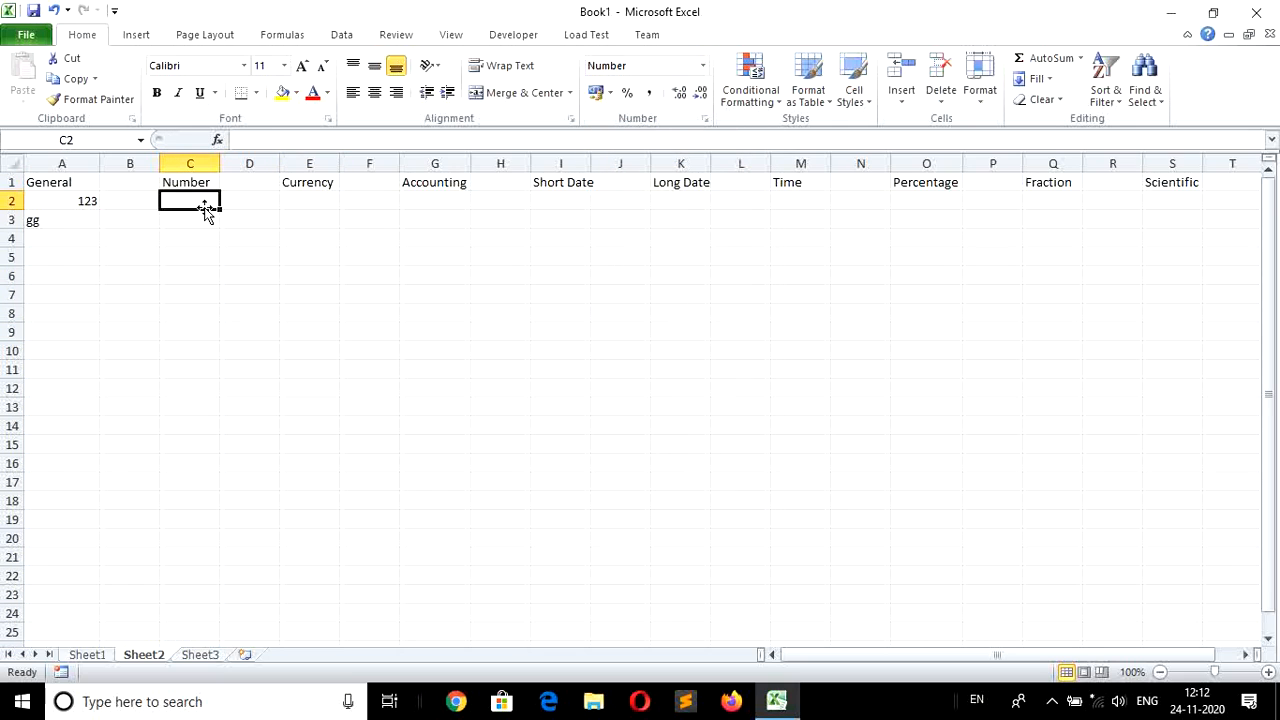
type("123")
key("Return")
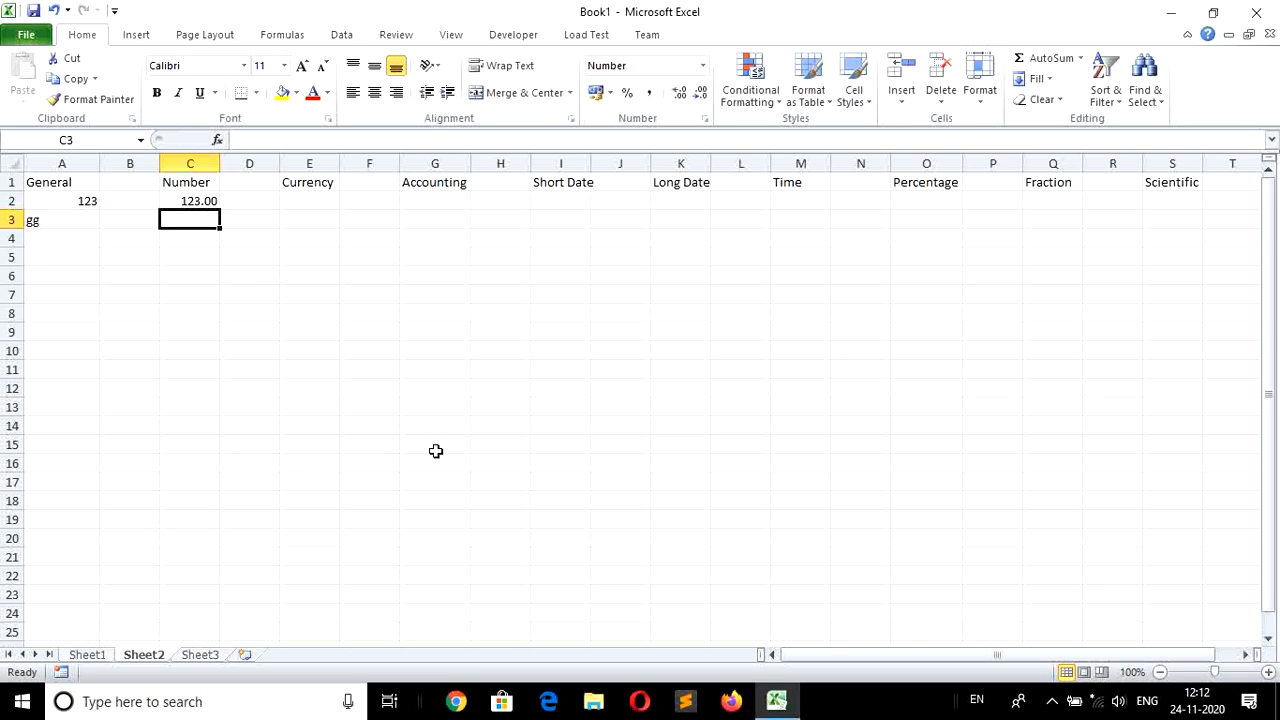
type("76")
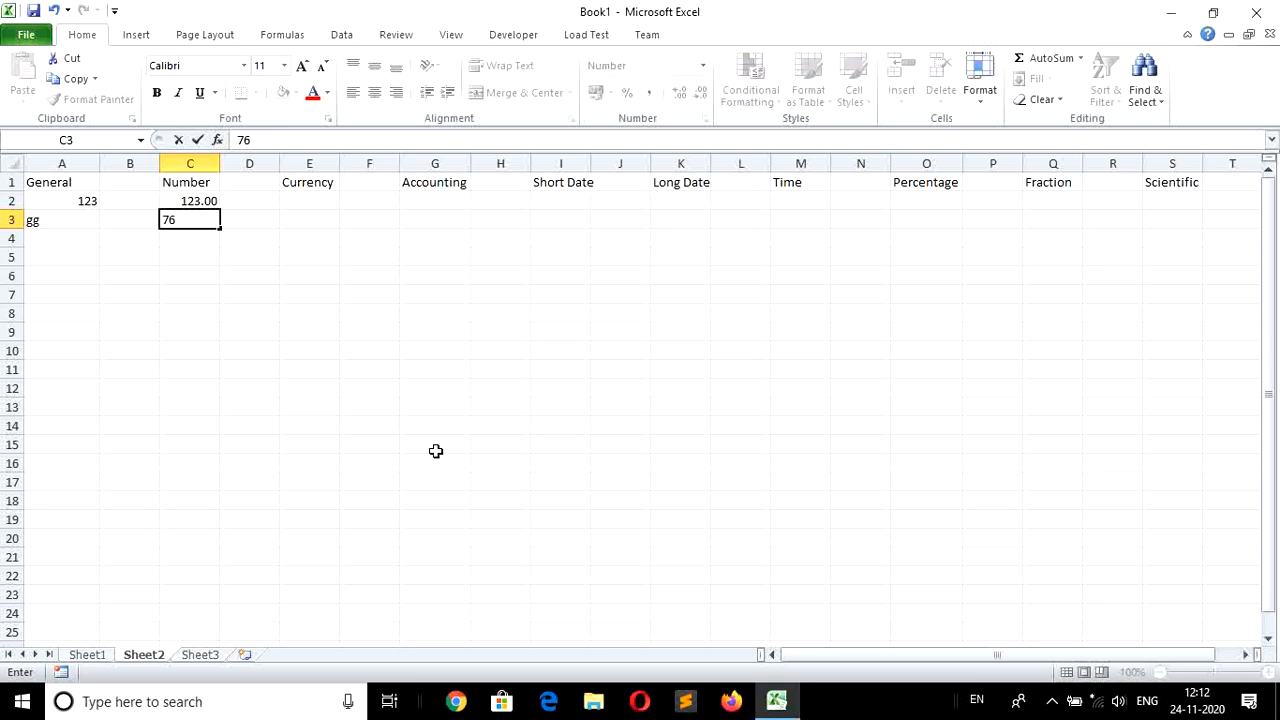
key("Return")
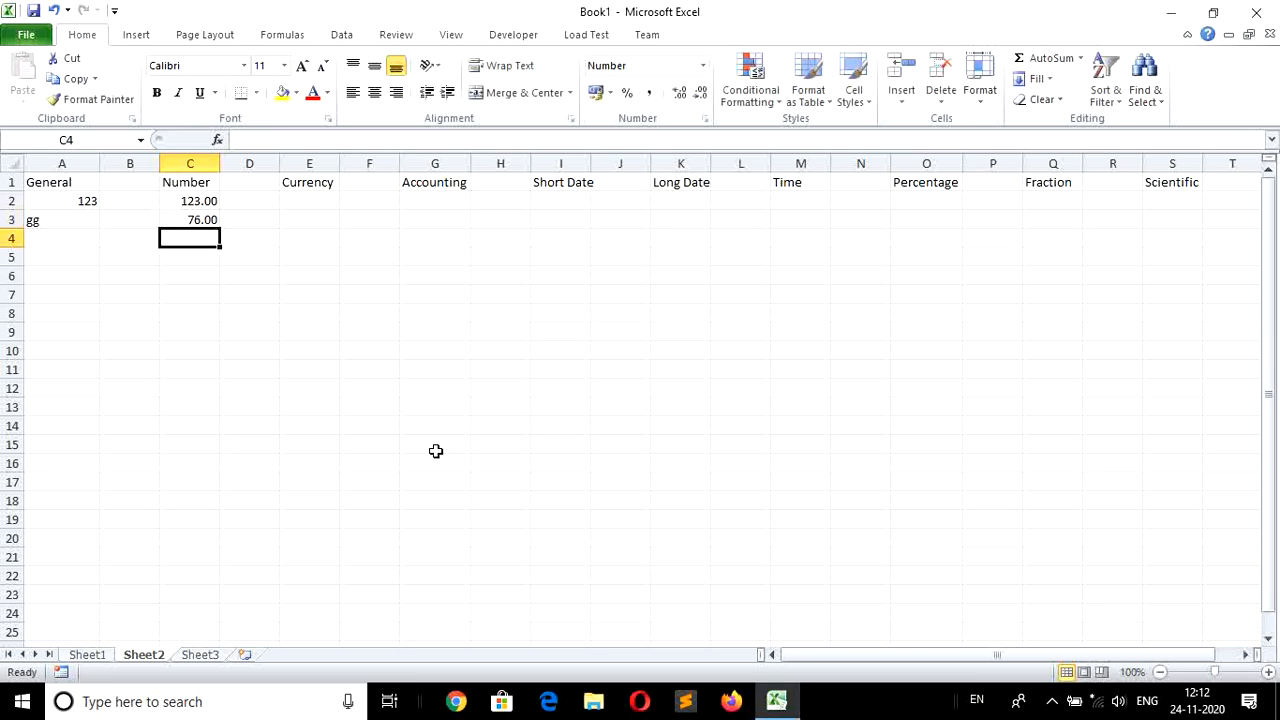
type("23.65")
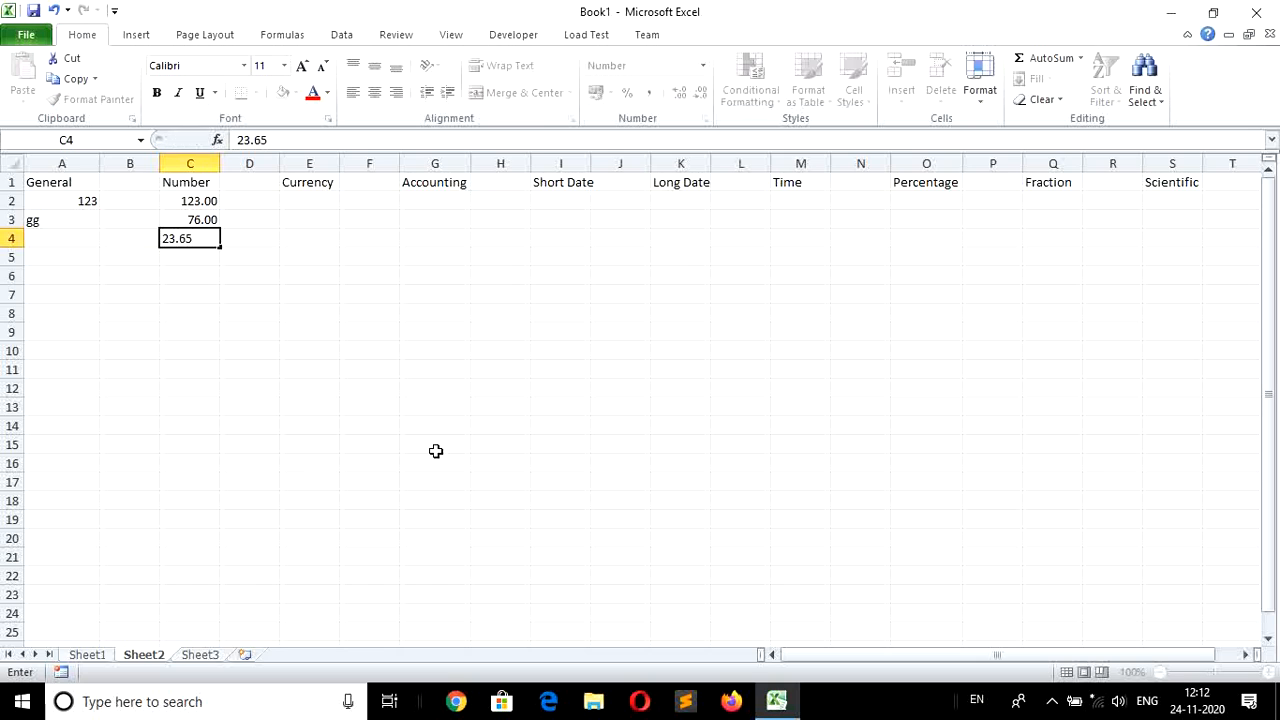
key("Return")
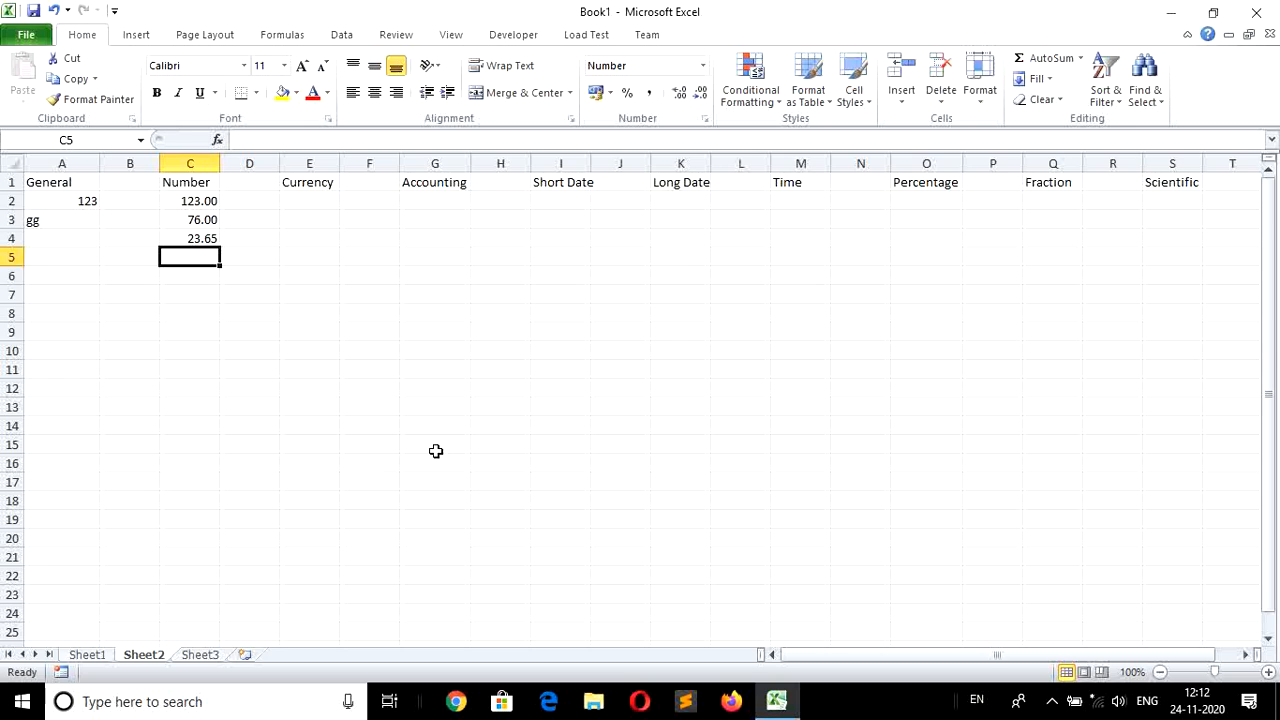
Step: Enter the three-decimal values 12.765, 12.564 and 12.568 in cells C5 to C7
type("12.")
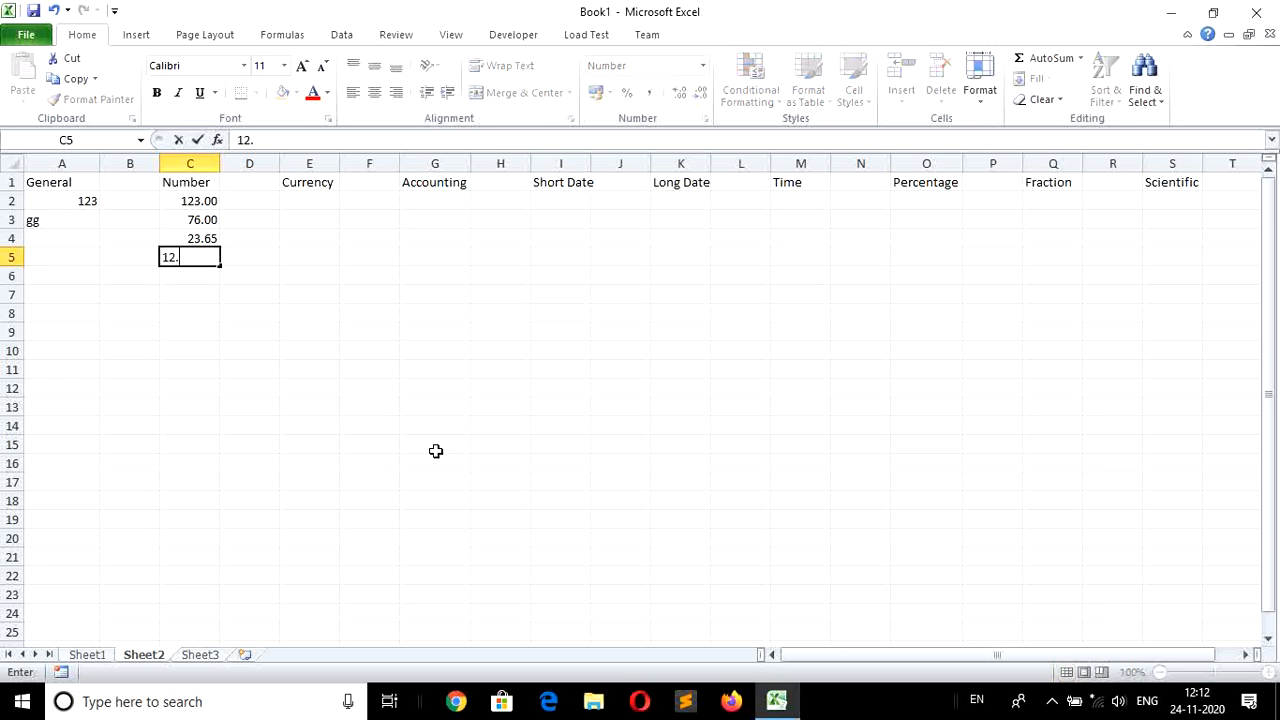
type("765")
key("Return")
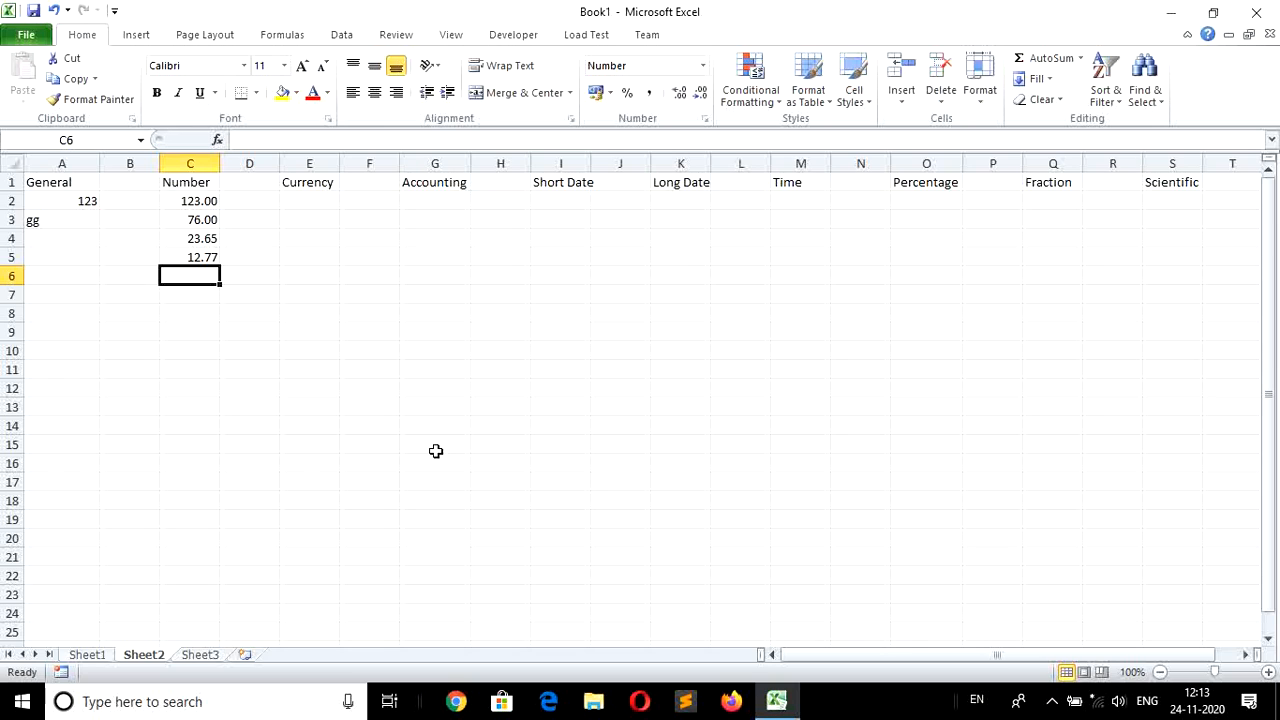
type("12.")
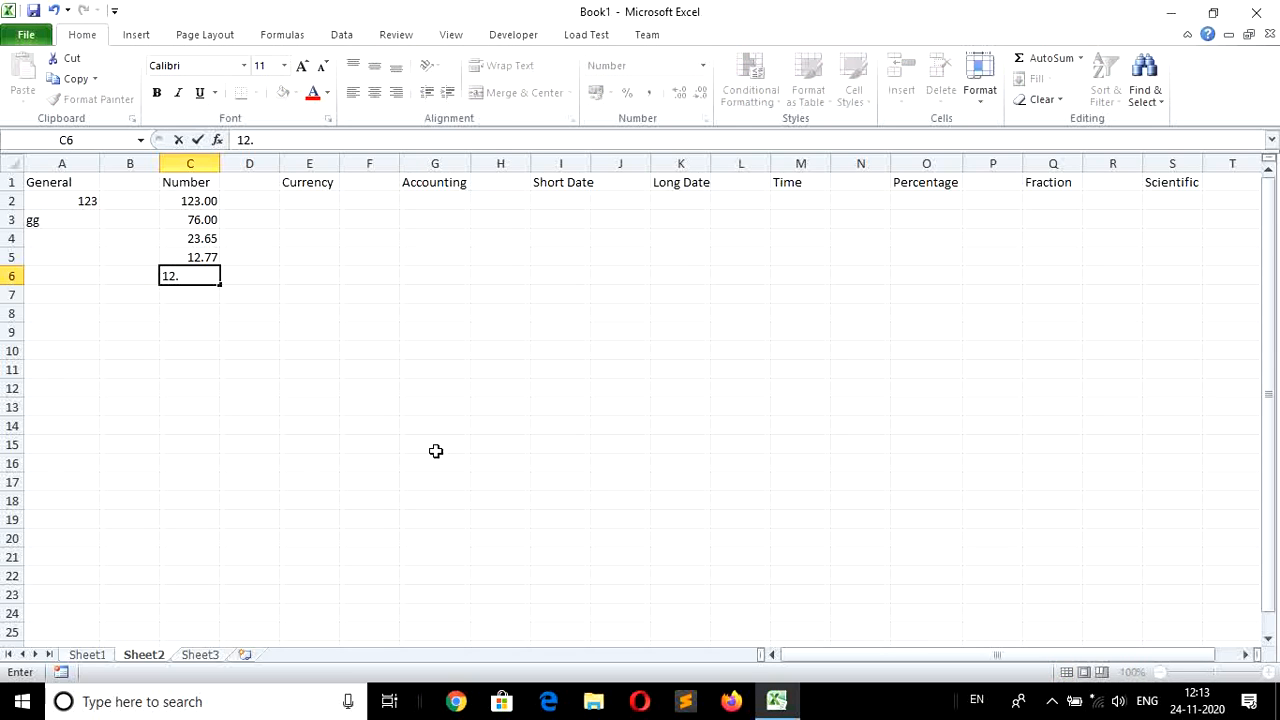
type("564")
key("Return")
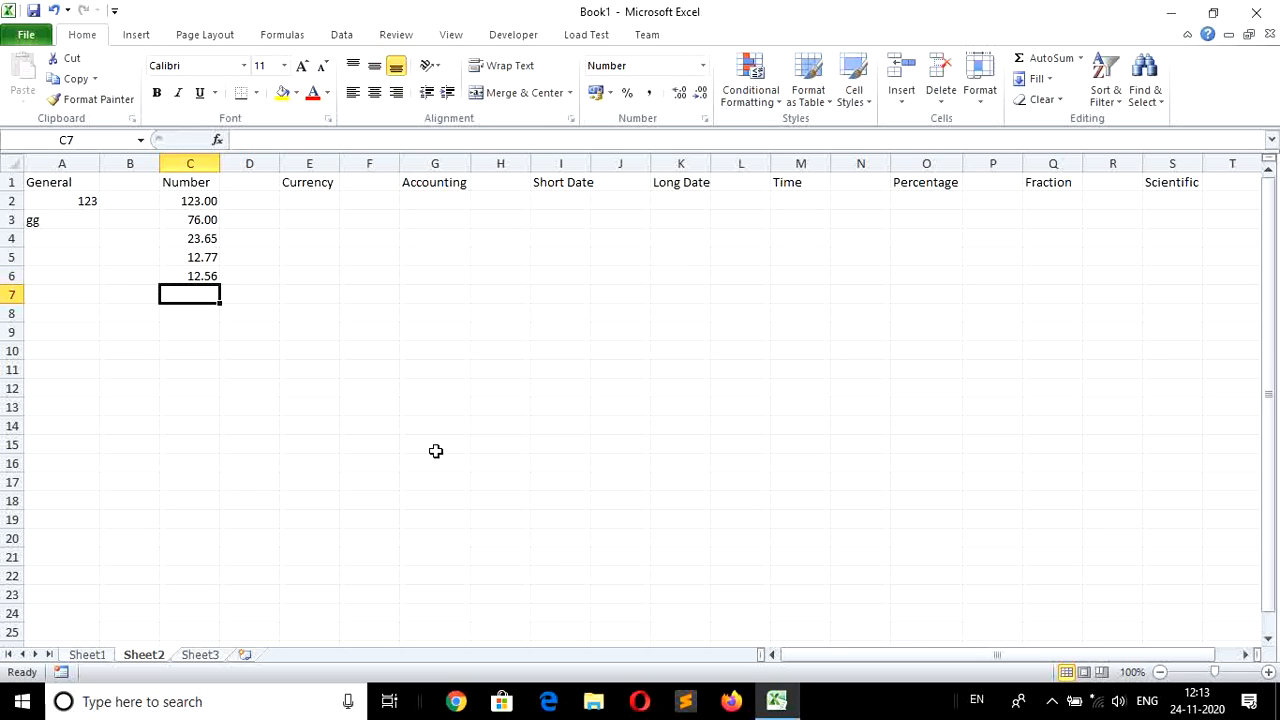
type("12")
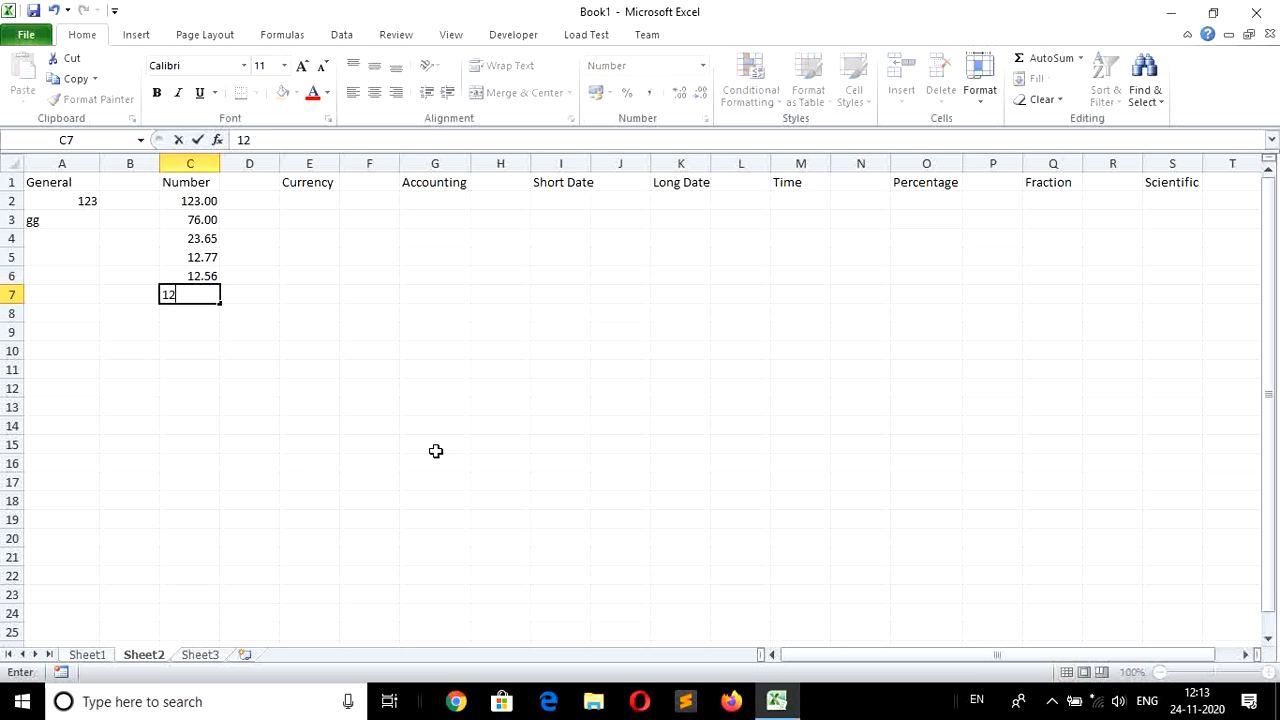
type(".568")
key("Return")
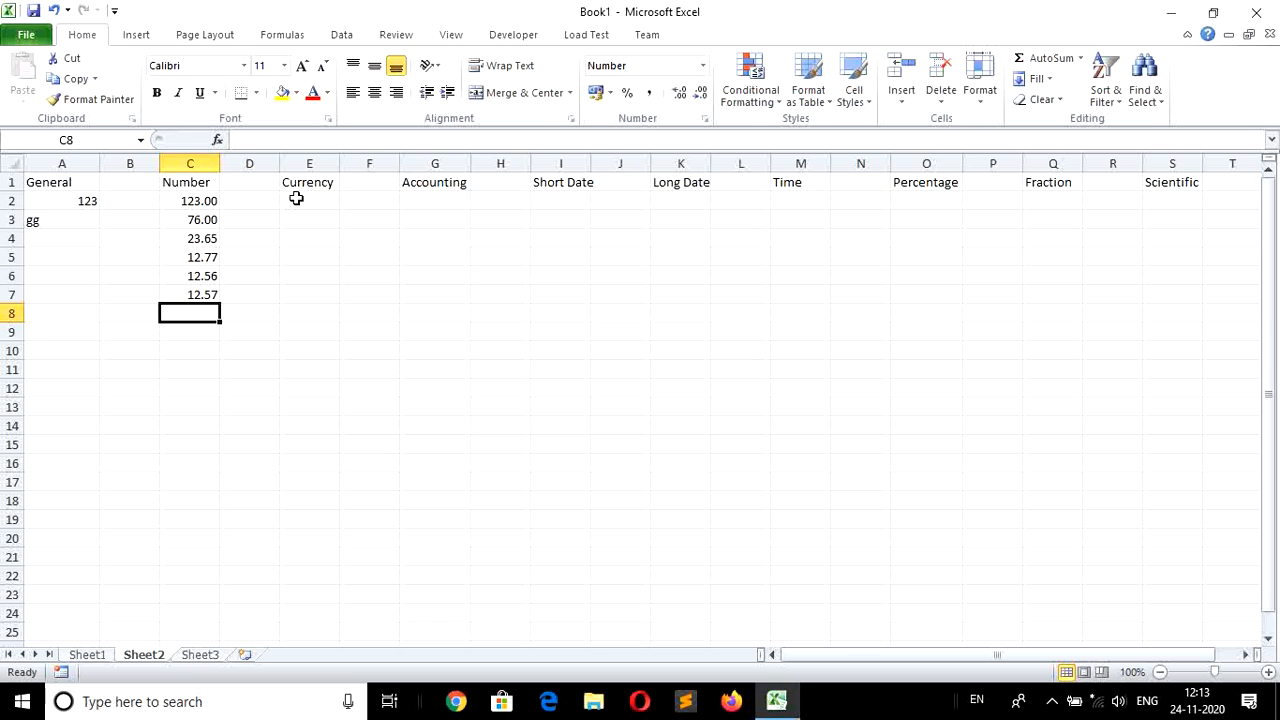
Step: Apply the Currency format to the whole column E and select cell E2
left_click(310, 165)
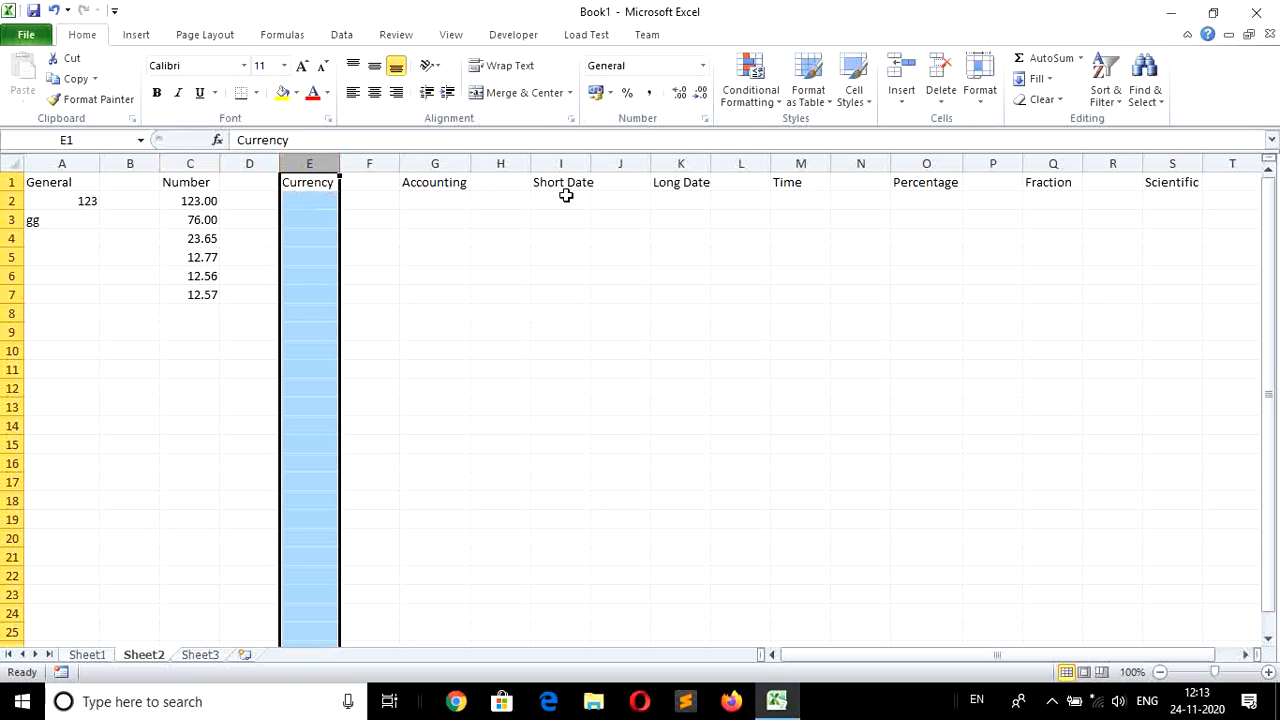
left_click(703, 66)
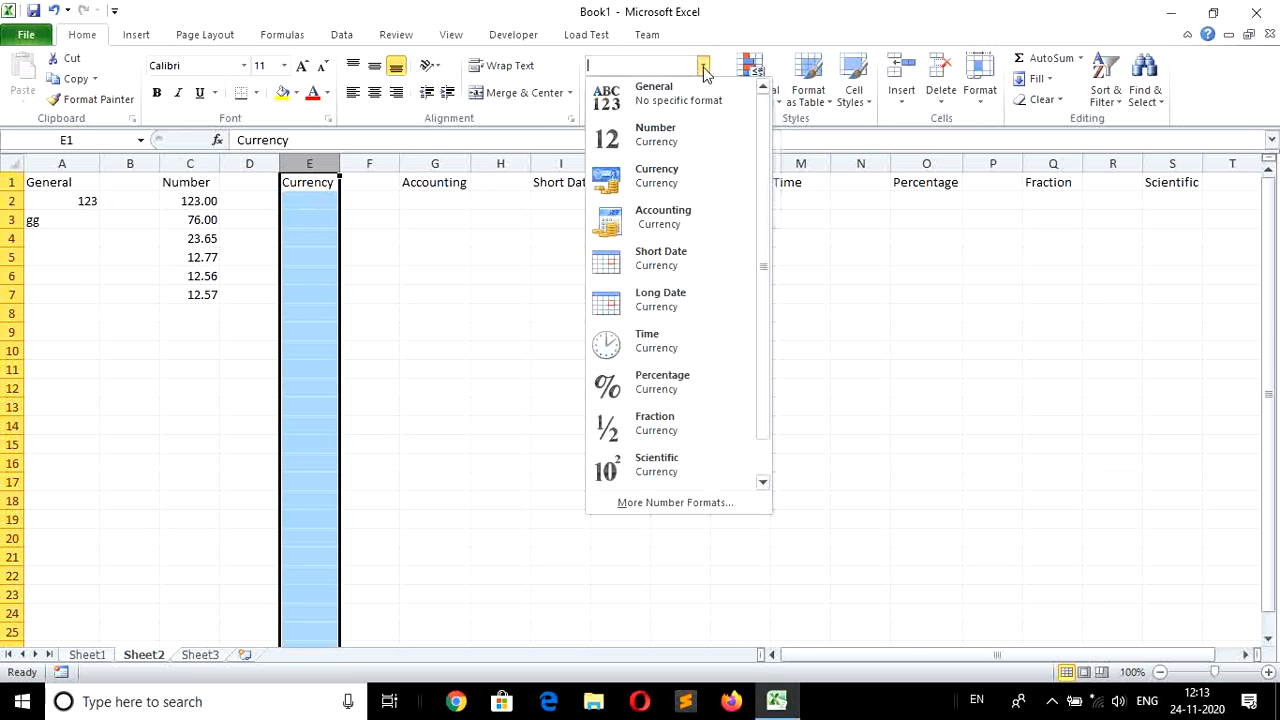
left_click(677, 180)
left_click(478, 390)
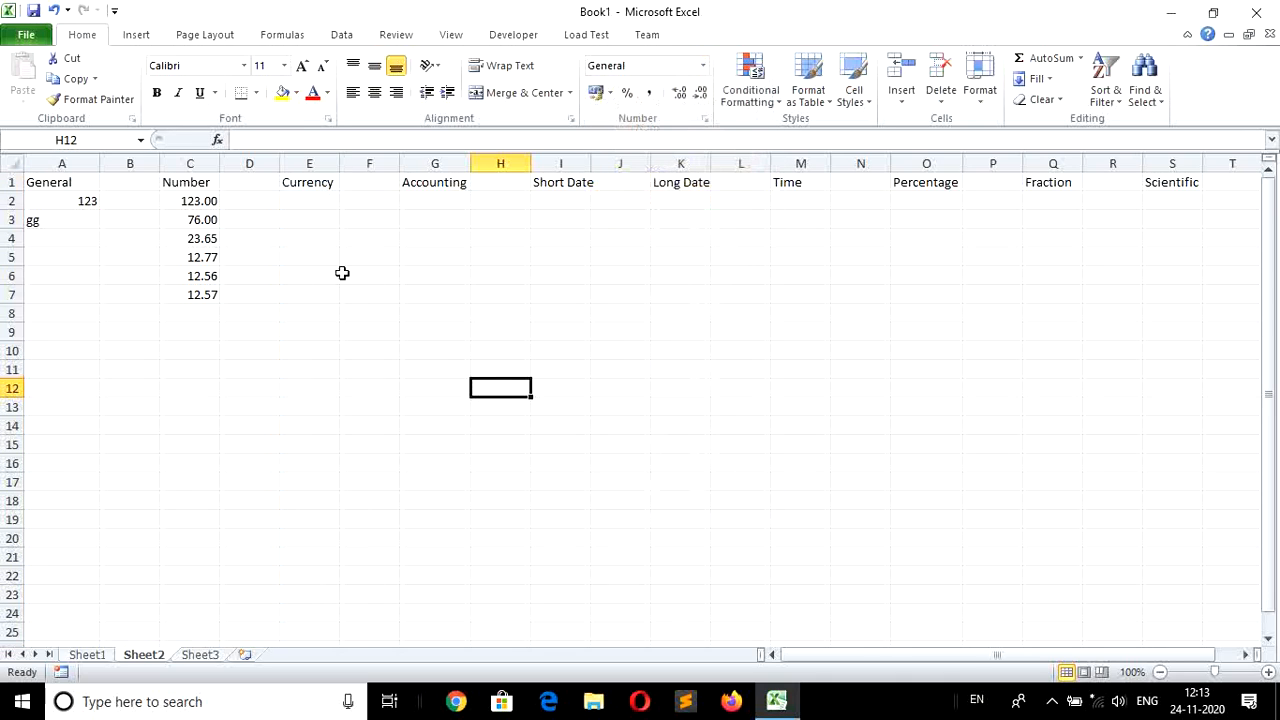
left_click(316, 199)
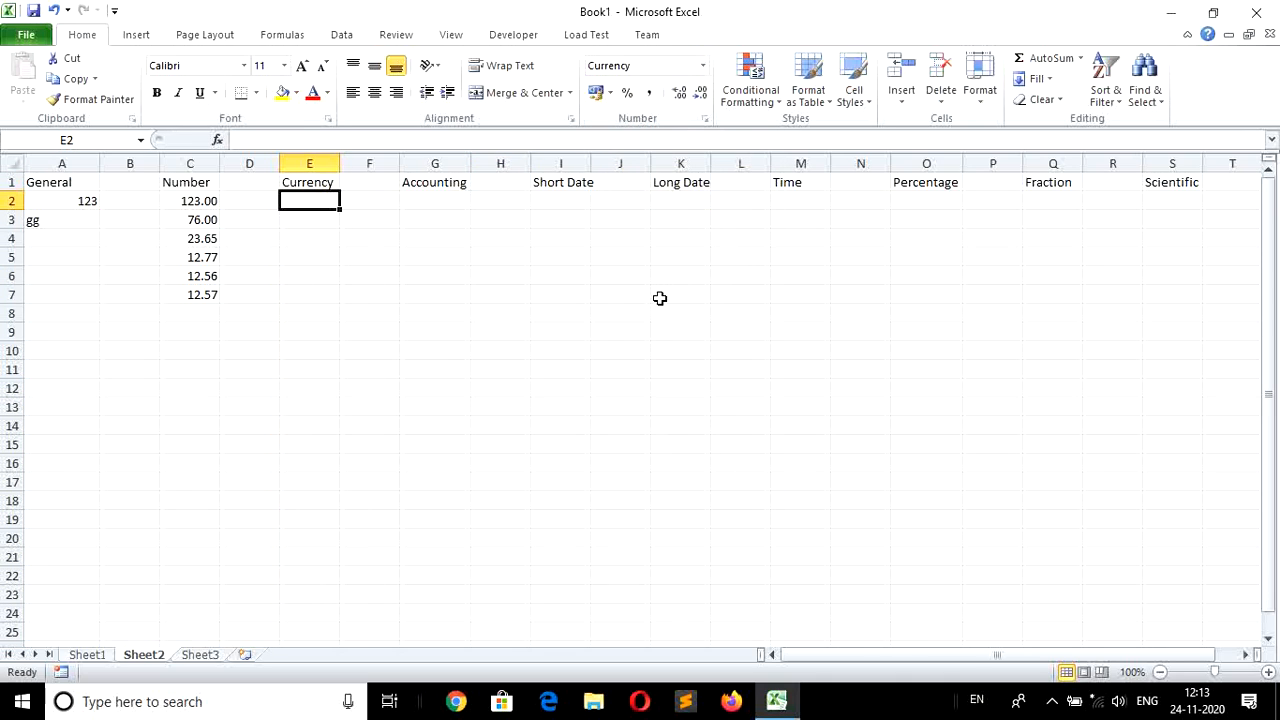
Step: Enter the values 123, 76, 34.76 and 65.876 in cells E2 to E5
type("123")
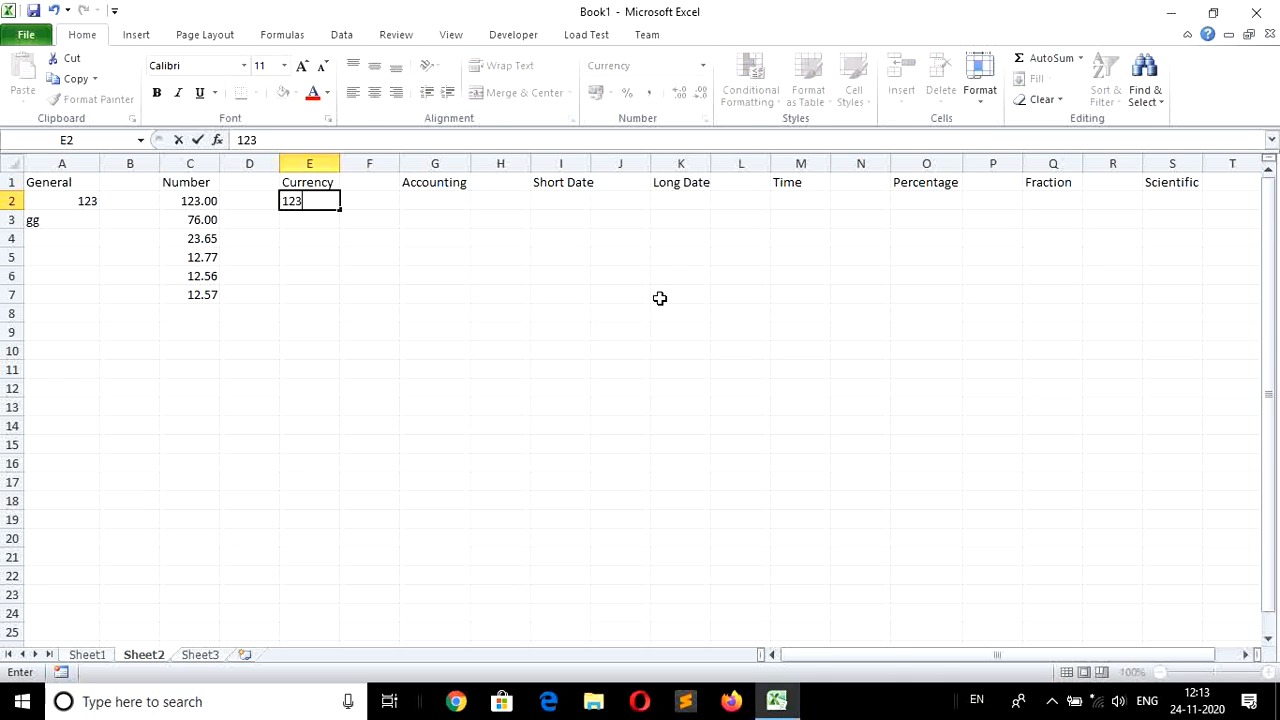
key("Return")
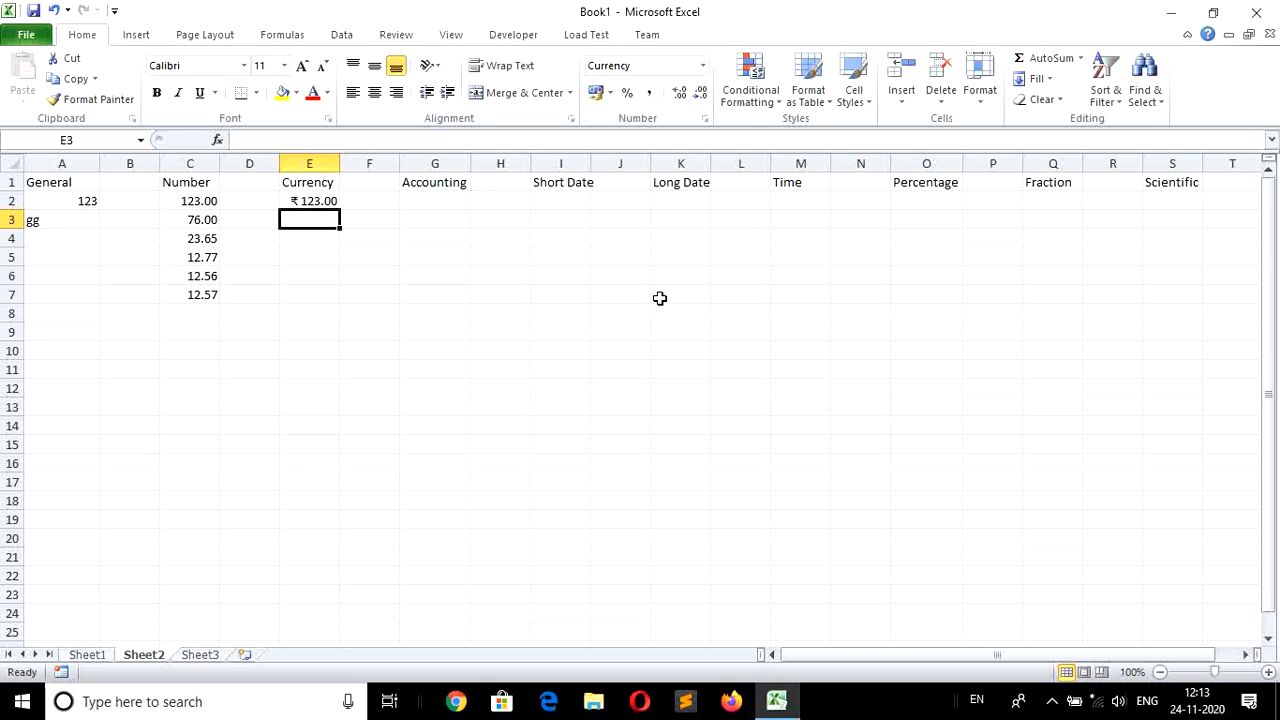
type("76")
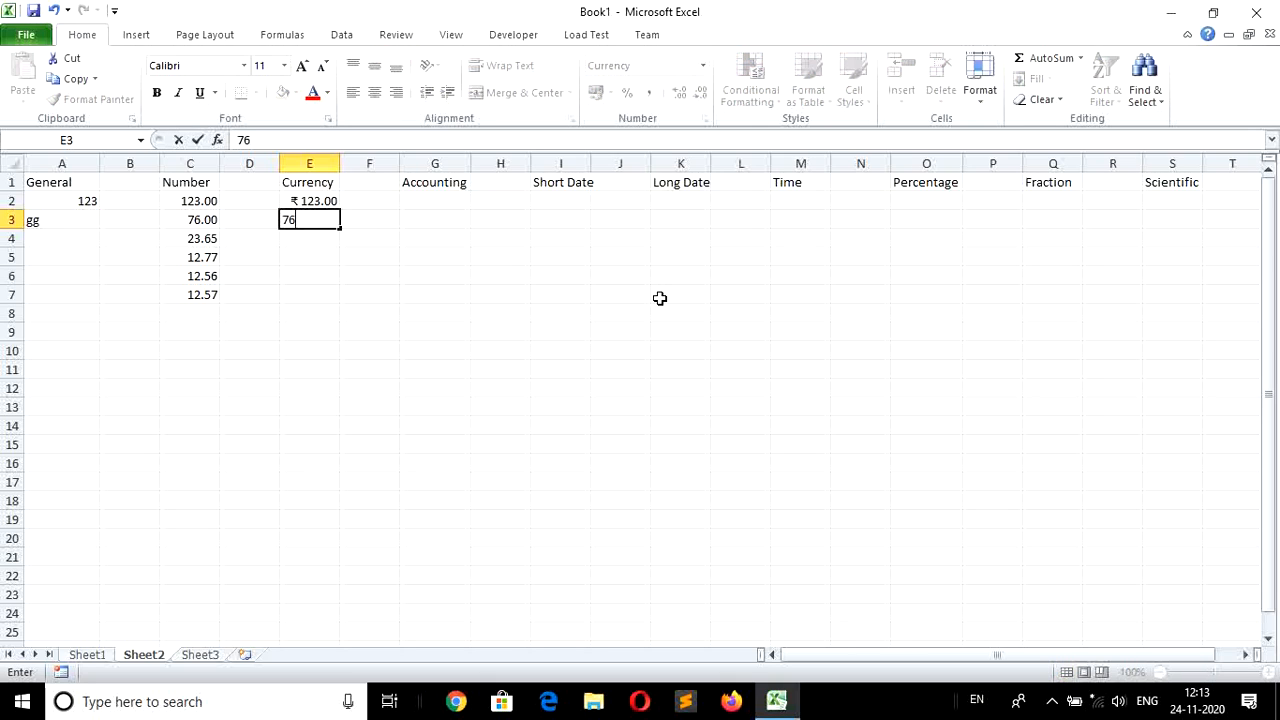
key("Return")
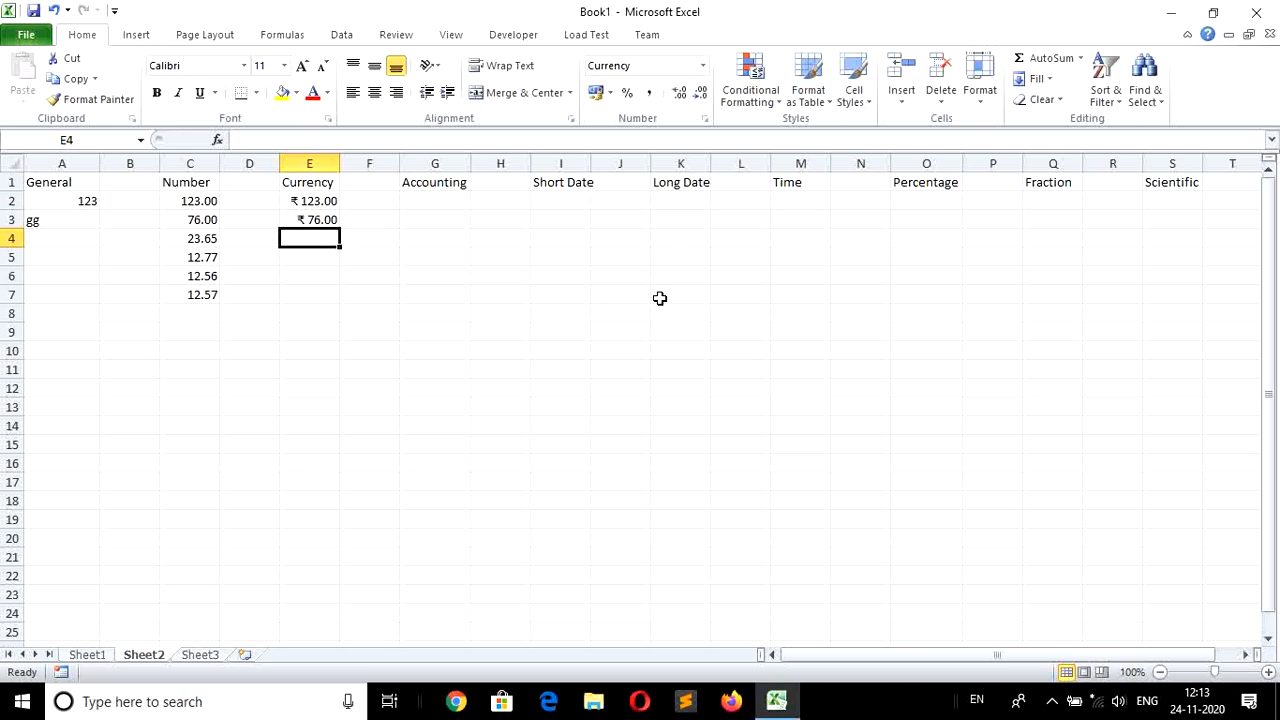
type("34")
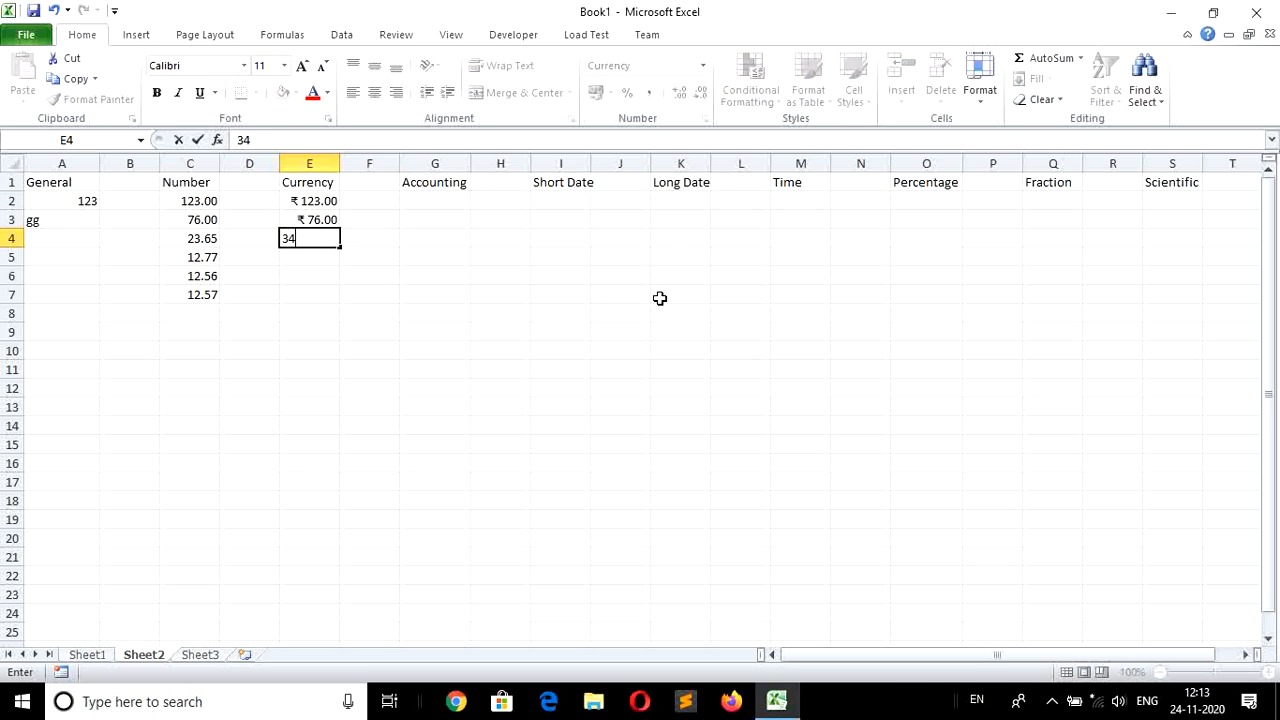
type(".76")
key("Return")
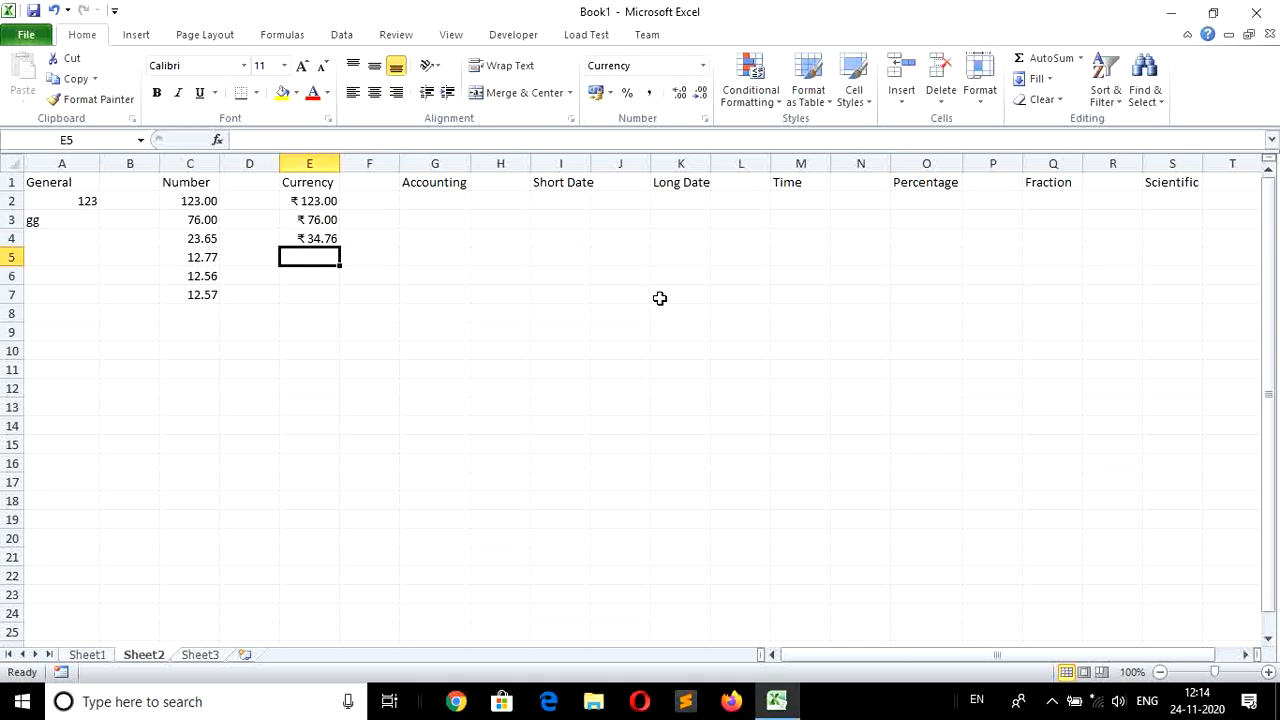
type("65.")
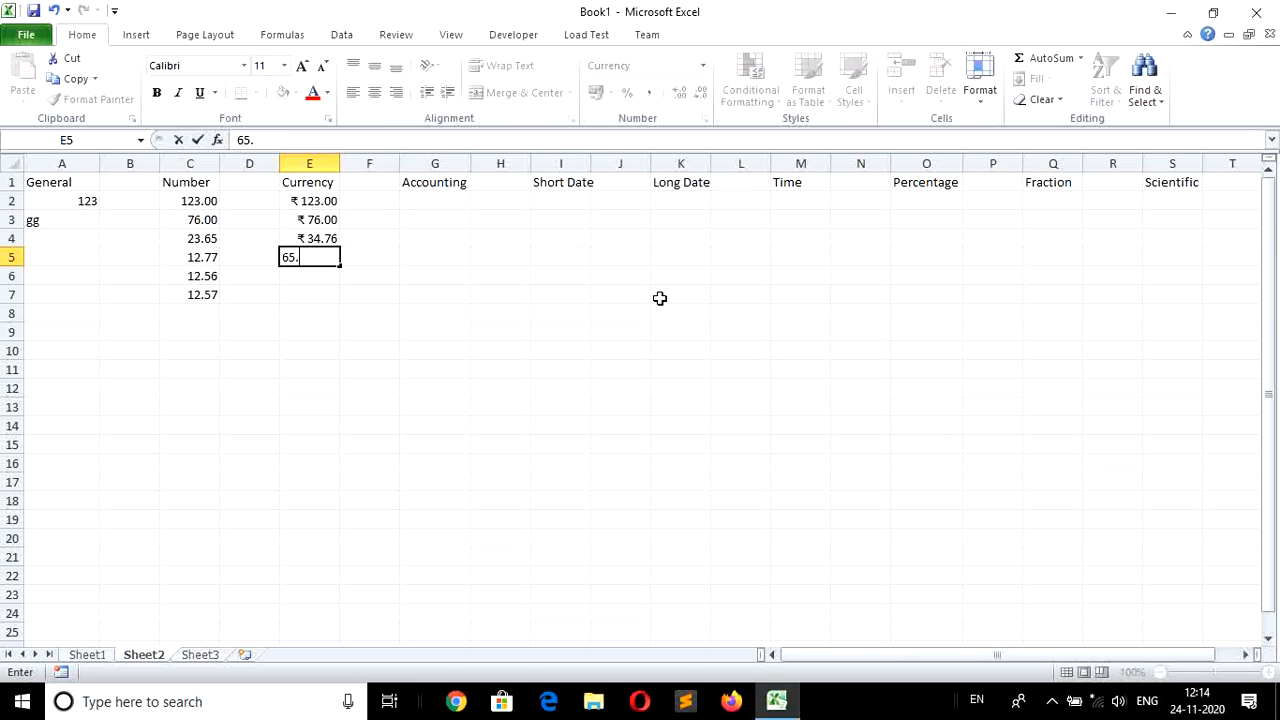
type("876")
key("Return")
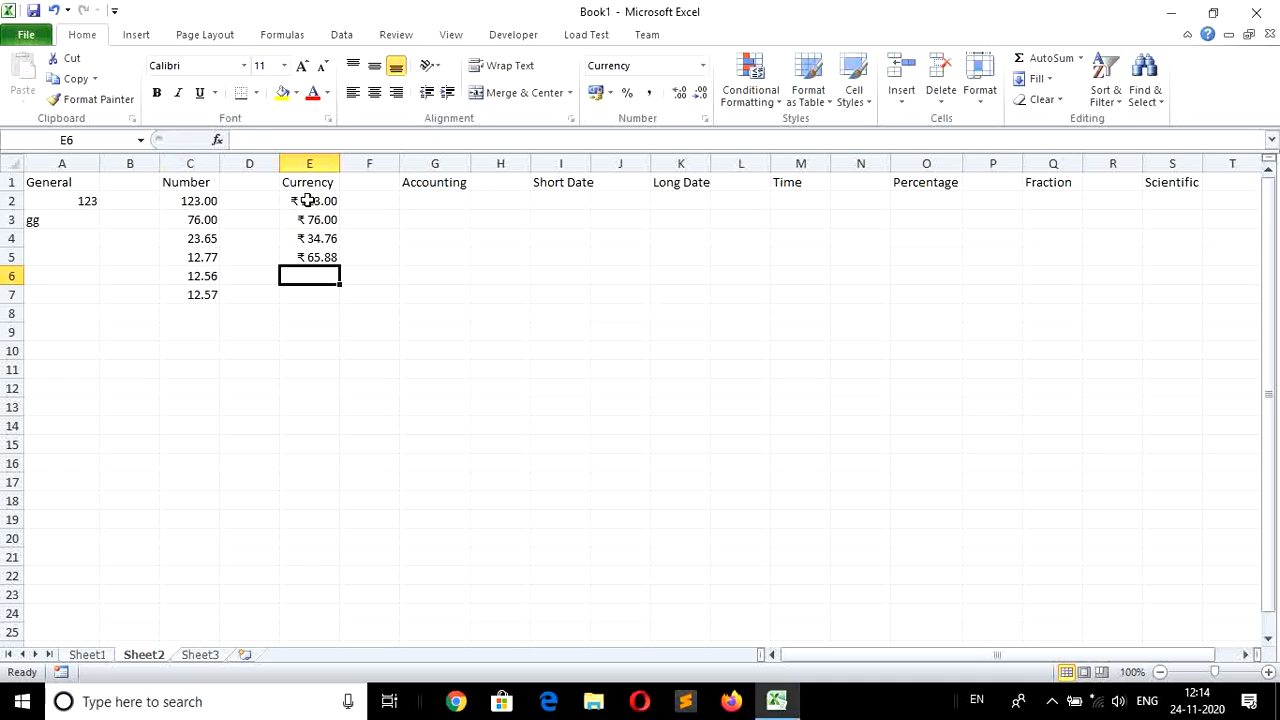
Step: Try the $ English (U.S.) accounting format on cells E2 to E11 and undo it
left_click_drag(308, 200, 300, 369)
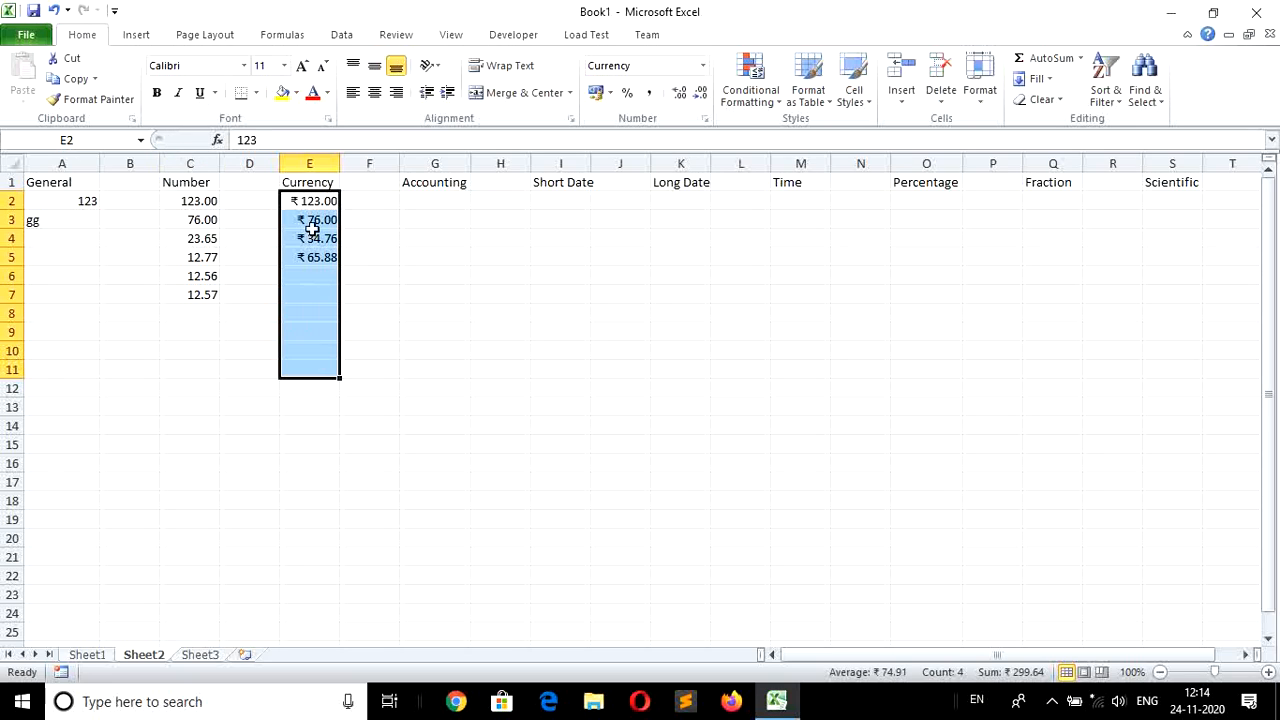
left_click(611, 92)
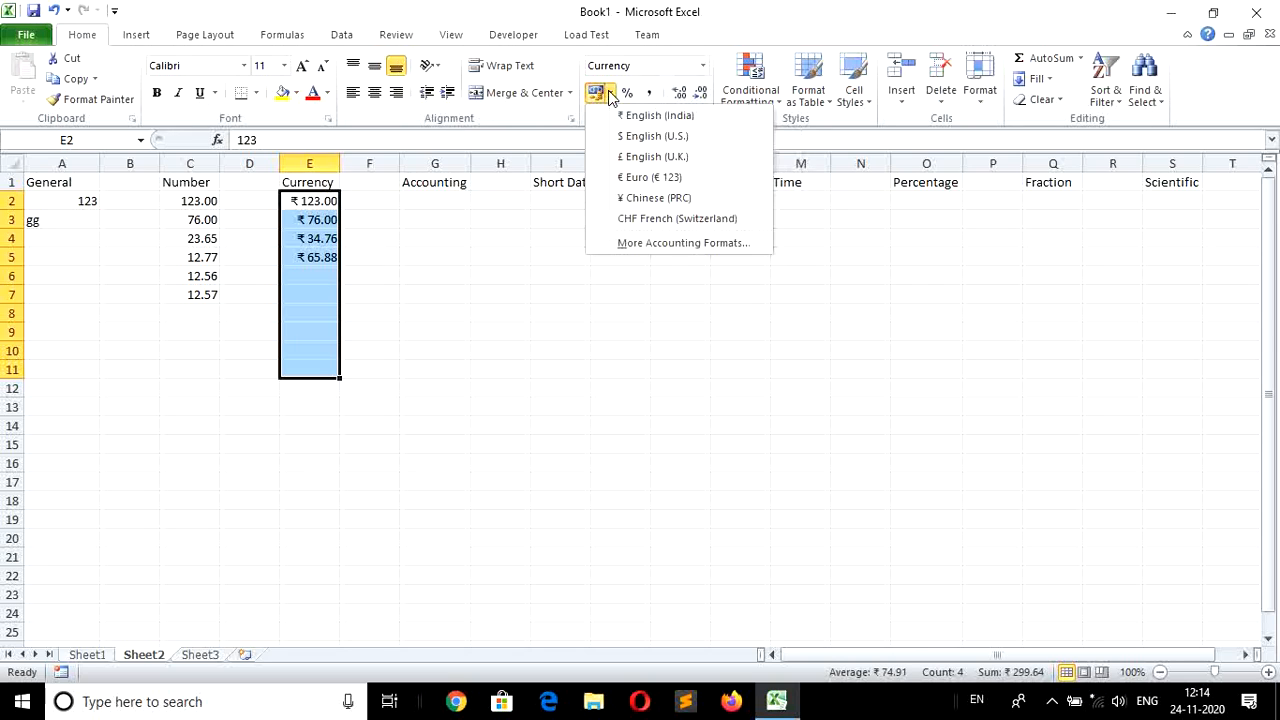
left_click(637, 137)
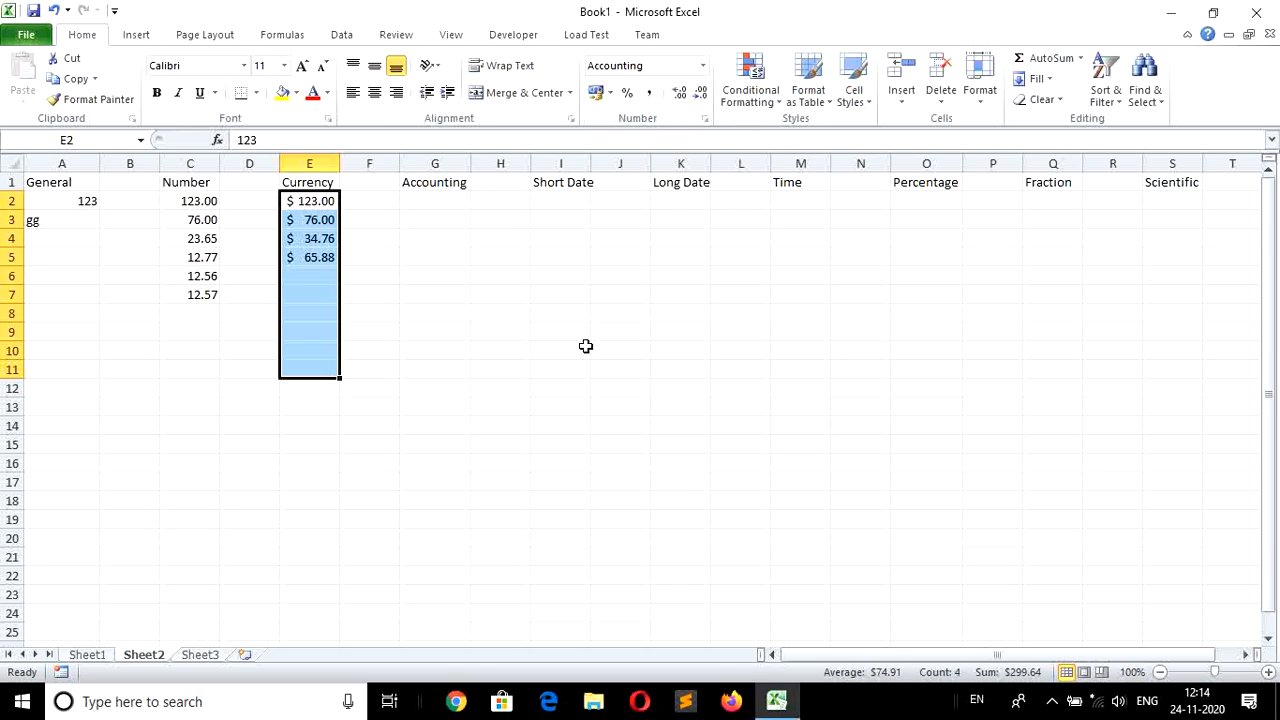
key("ctrl+shift+4")
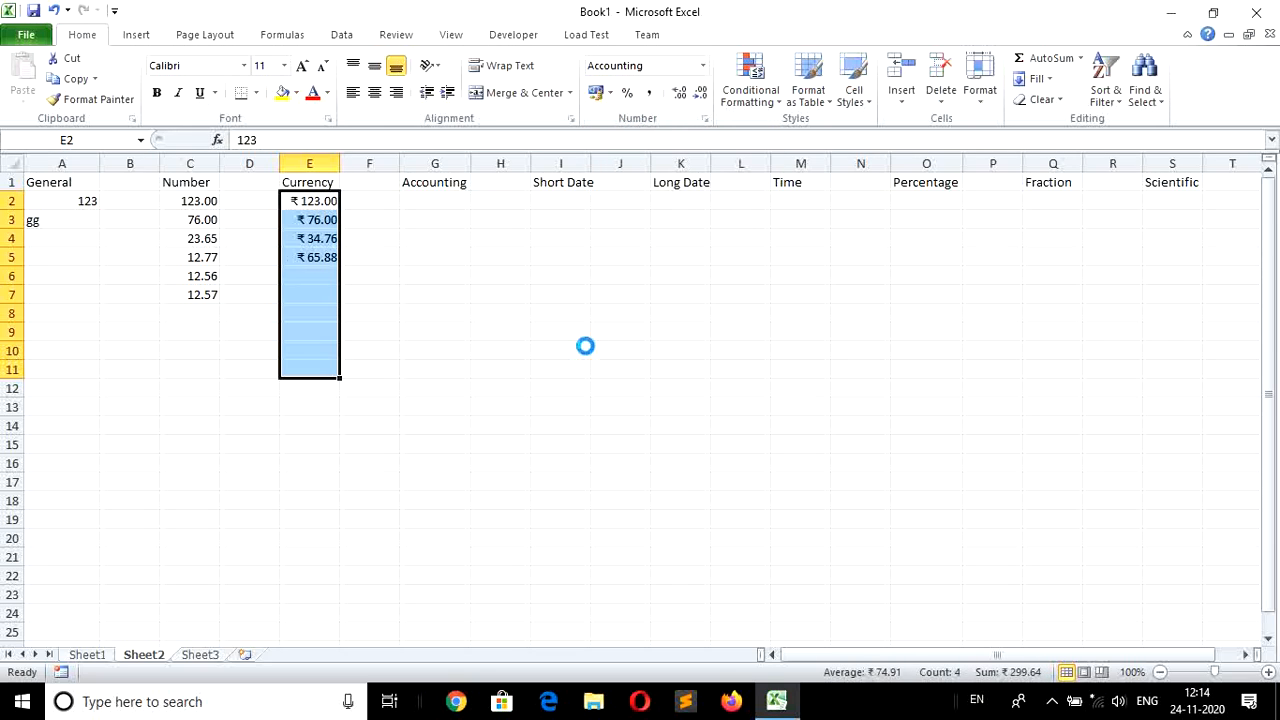
left_click(585, 346)
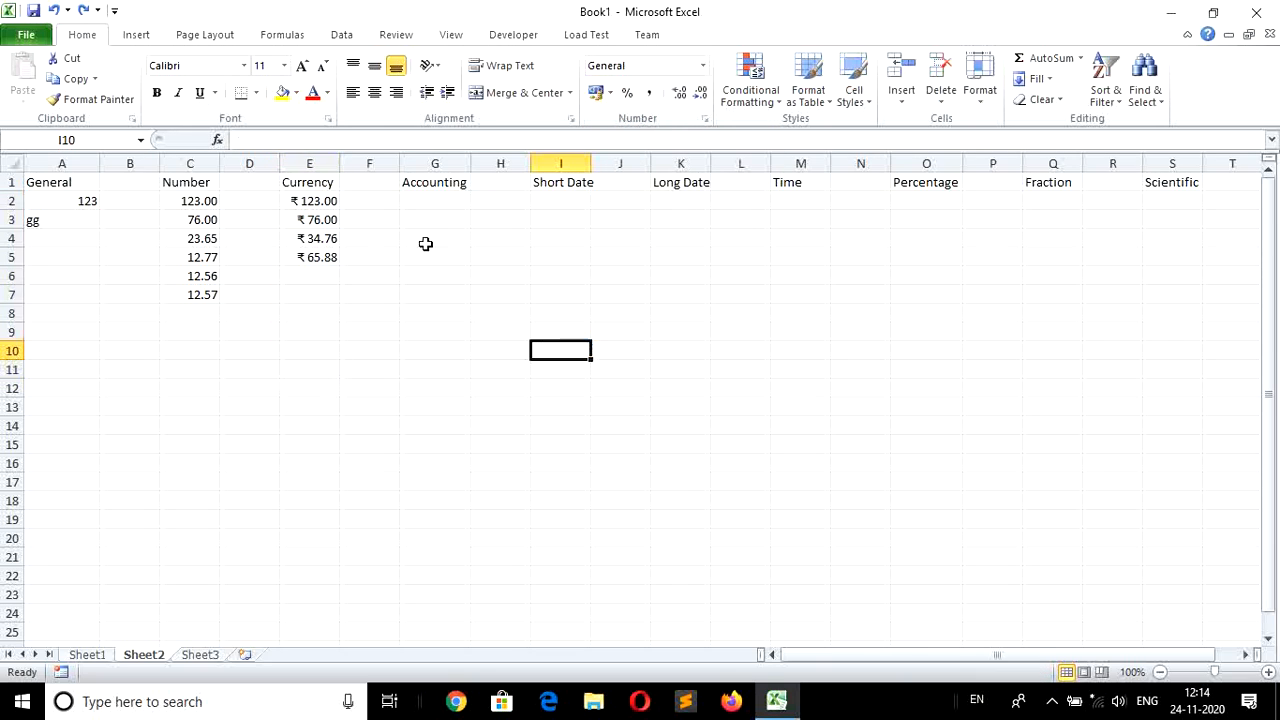
Step: Apply the Accounting format to the whole column G
left_click(442, 200)
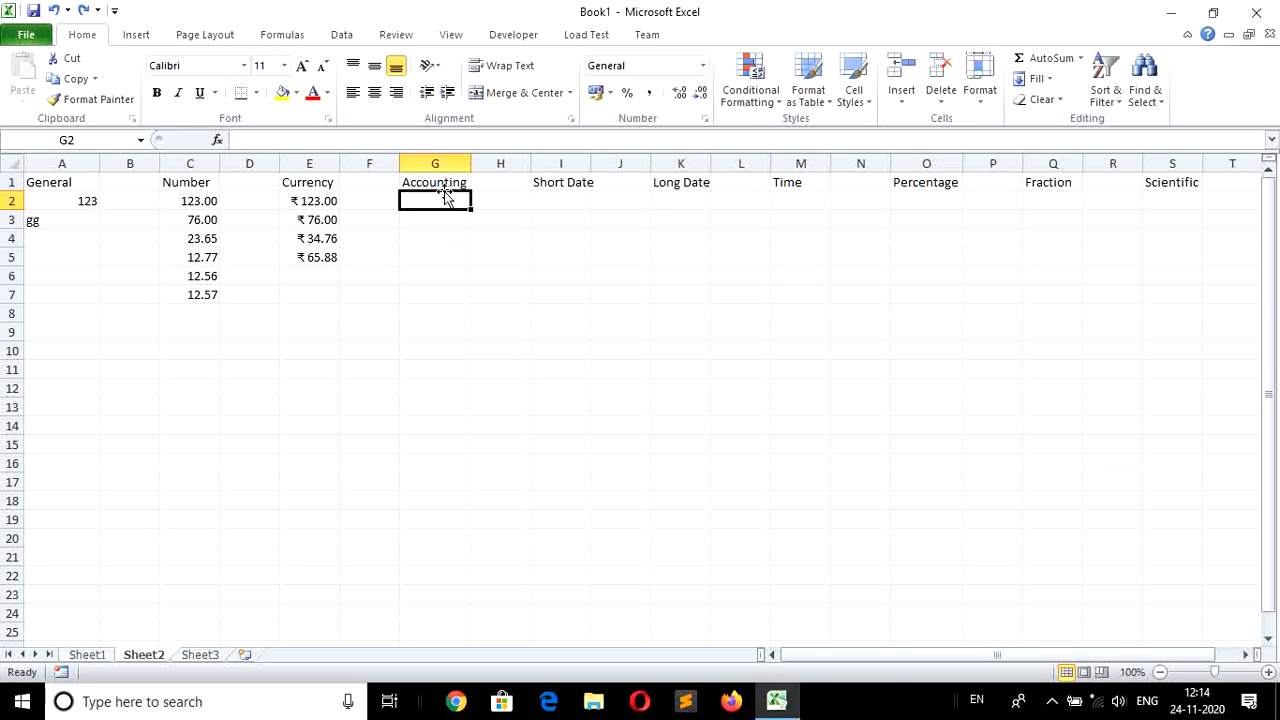
left_click(438, 162)
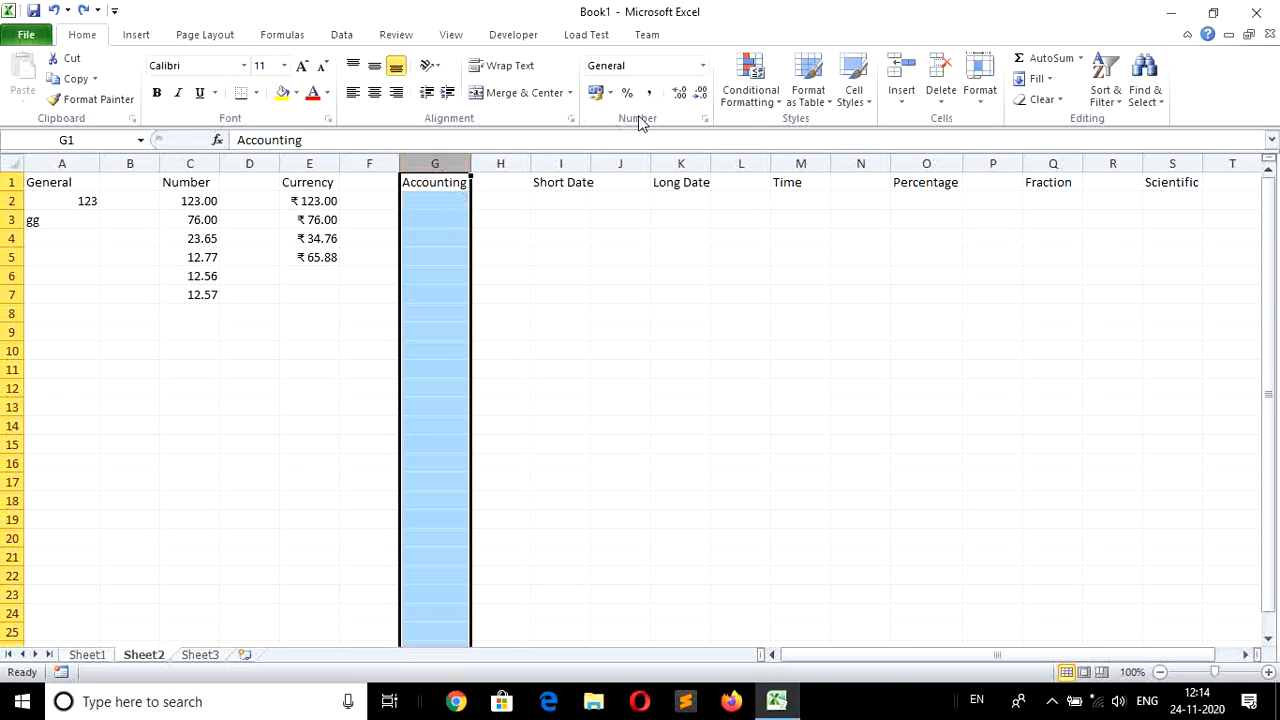
left_click(705, 67)
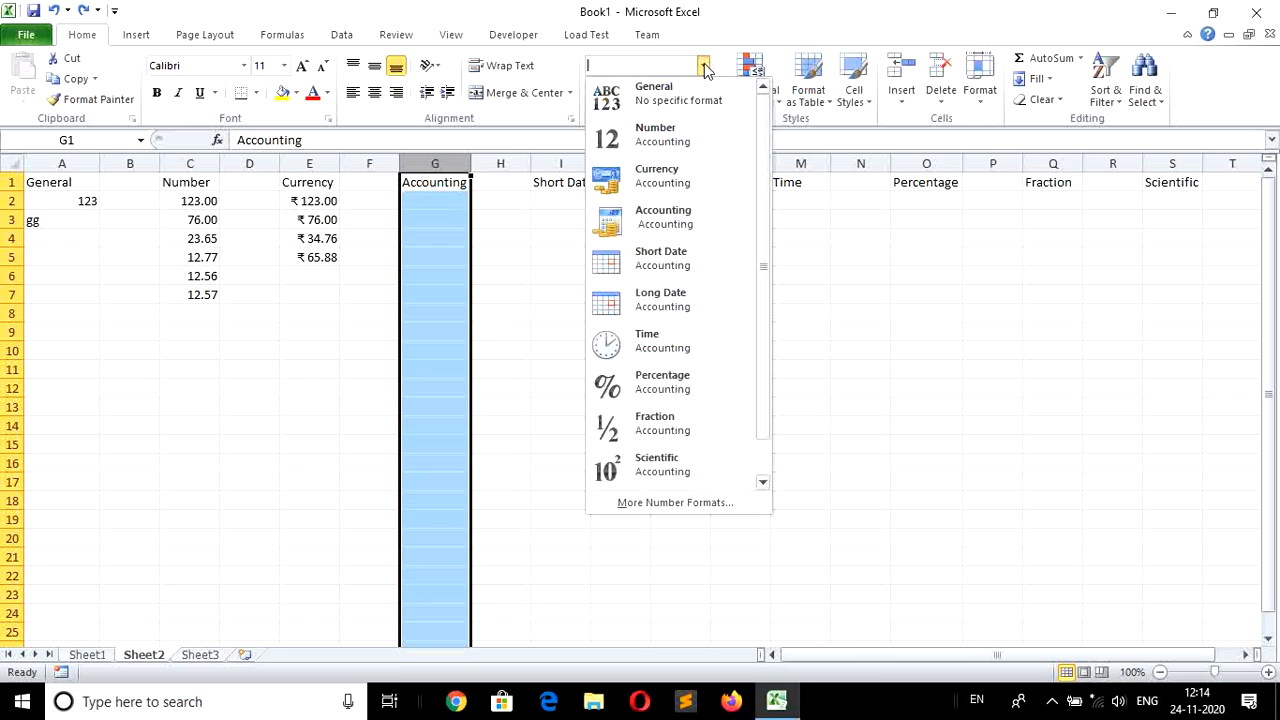
left_click(667, 222)
left_click(562, 370)
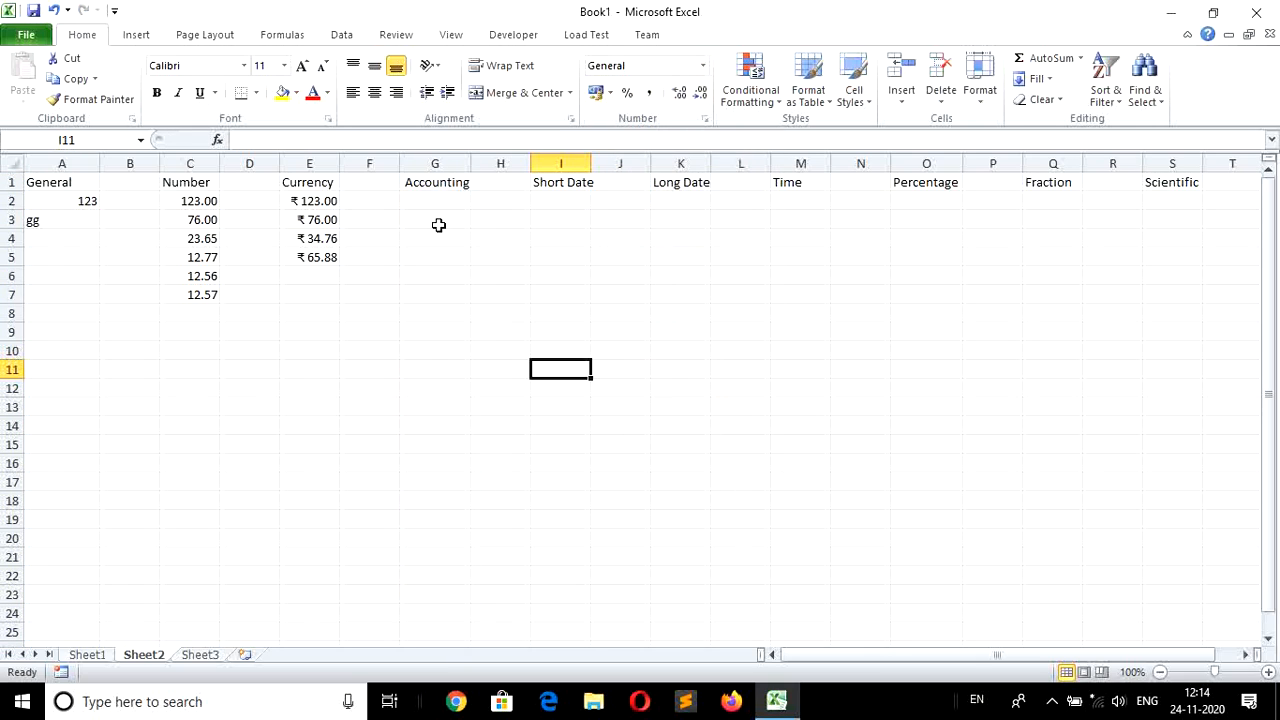
Step: Widen column G and enter the values 123 and 12 in cells G2 and G3
left_click_drag(468, 166, 503, 166)
left_click(434, 205)
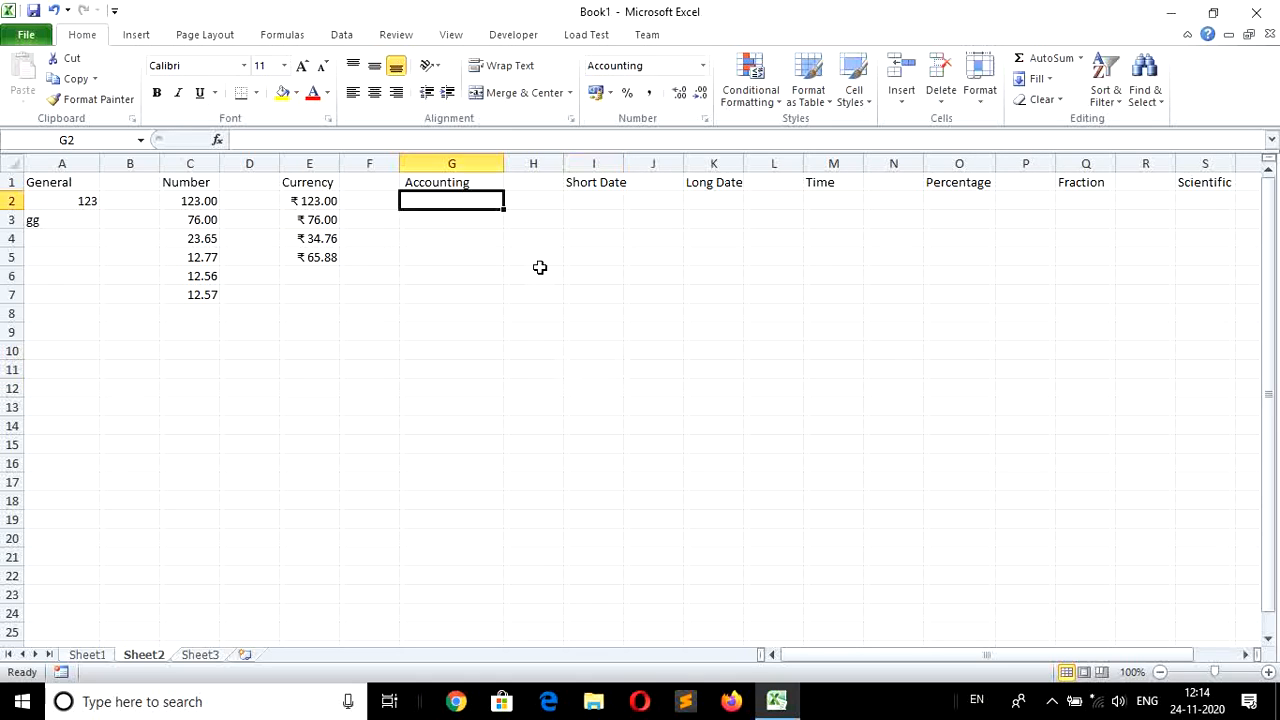
type("123")
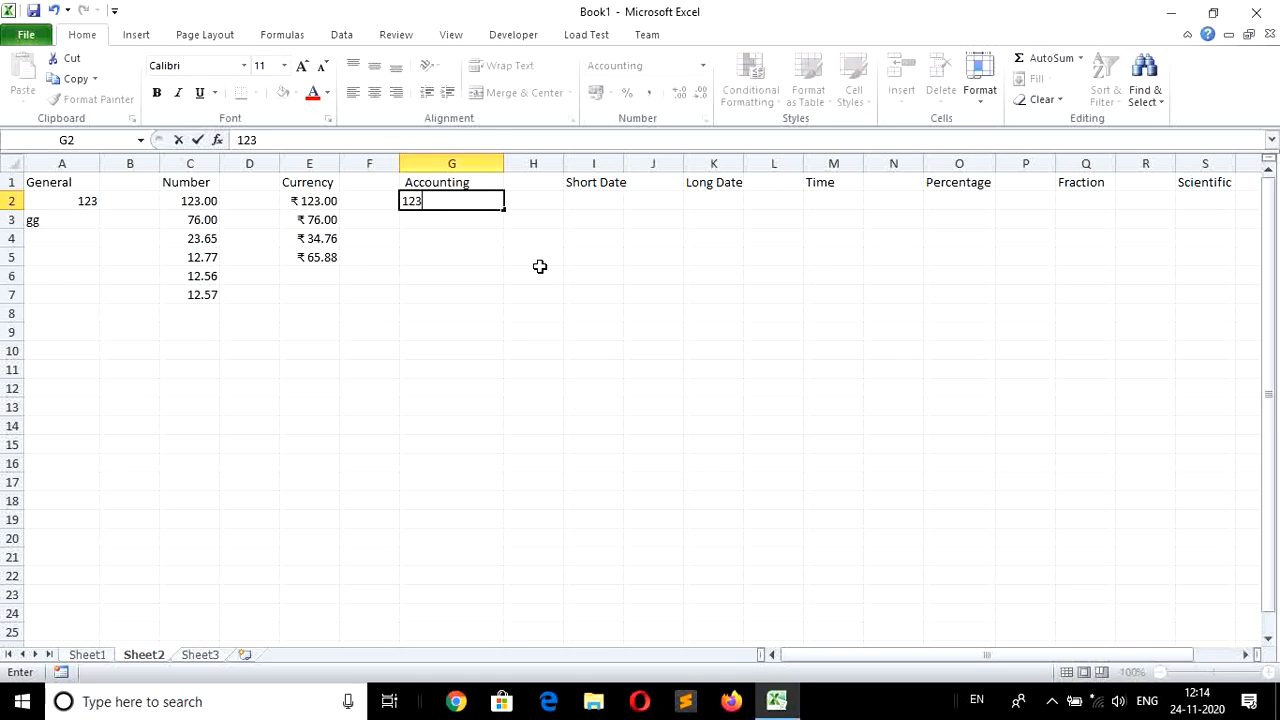
key("Return")
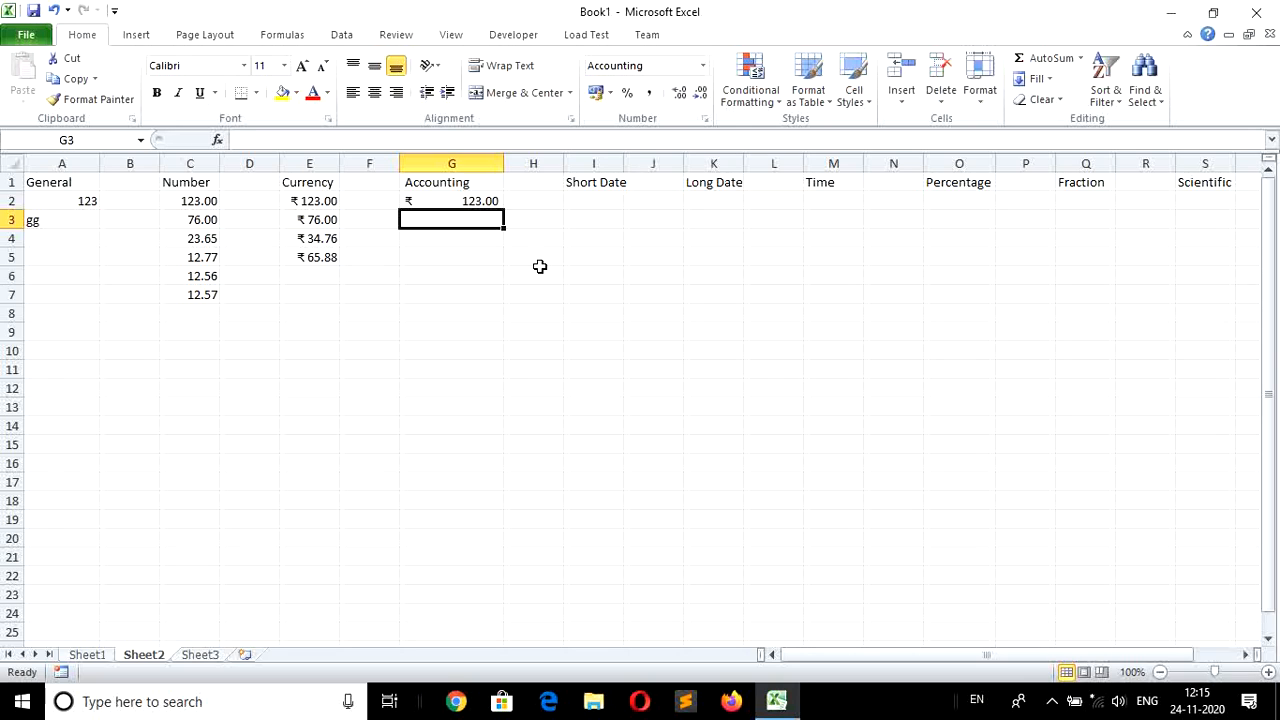
type("12")
key("Return")
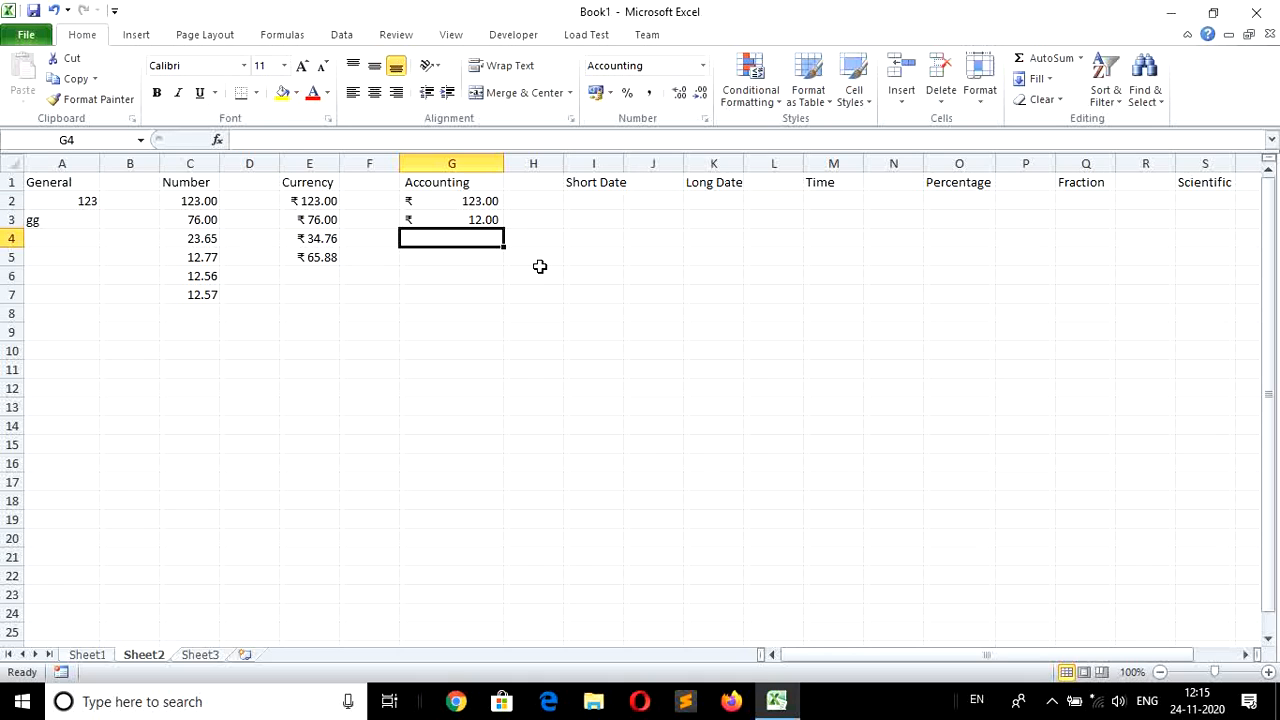
Step: Widen column I slightly and apply the Short Date format to the whole column
left_click_drag(623, 164, 636, 164)
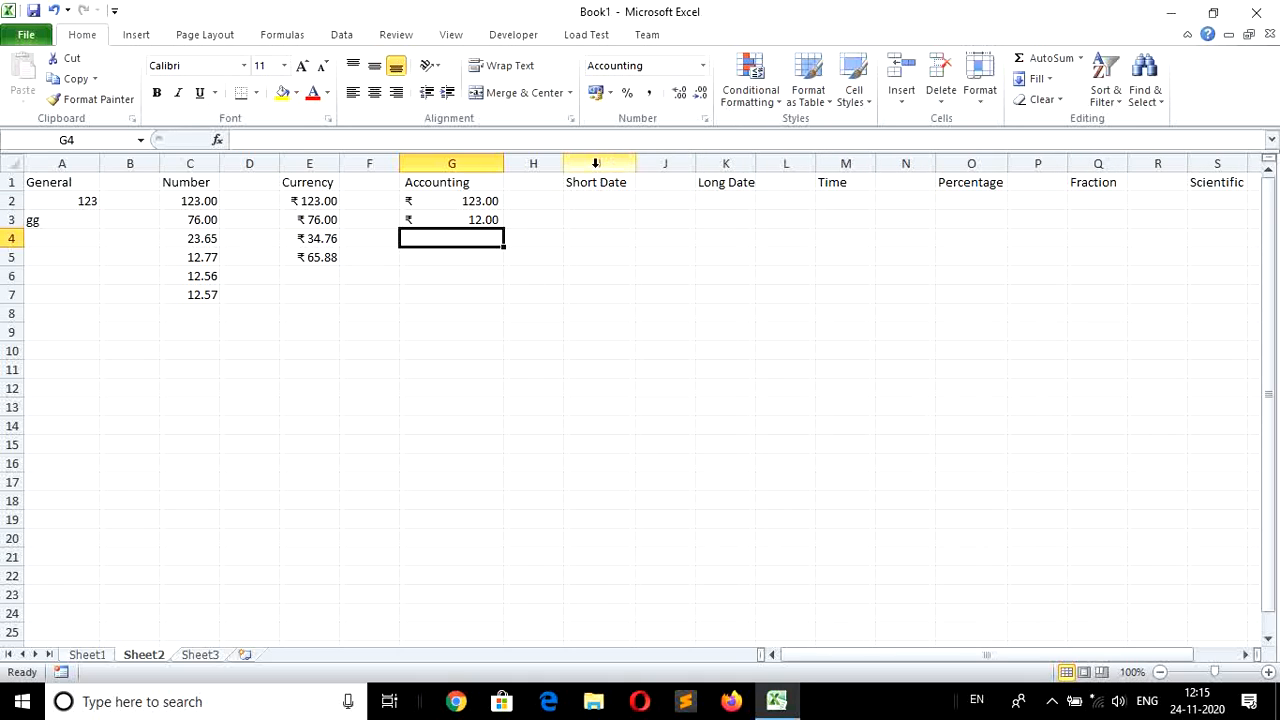
left_click(597, 163)
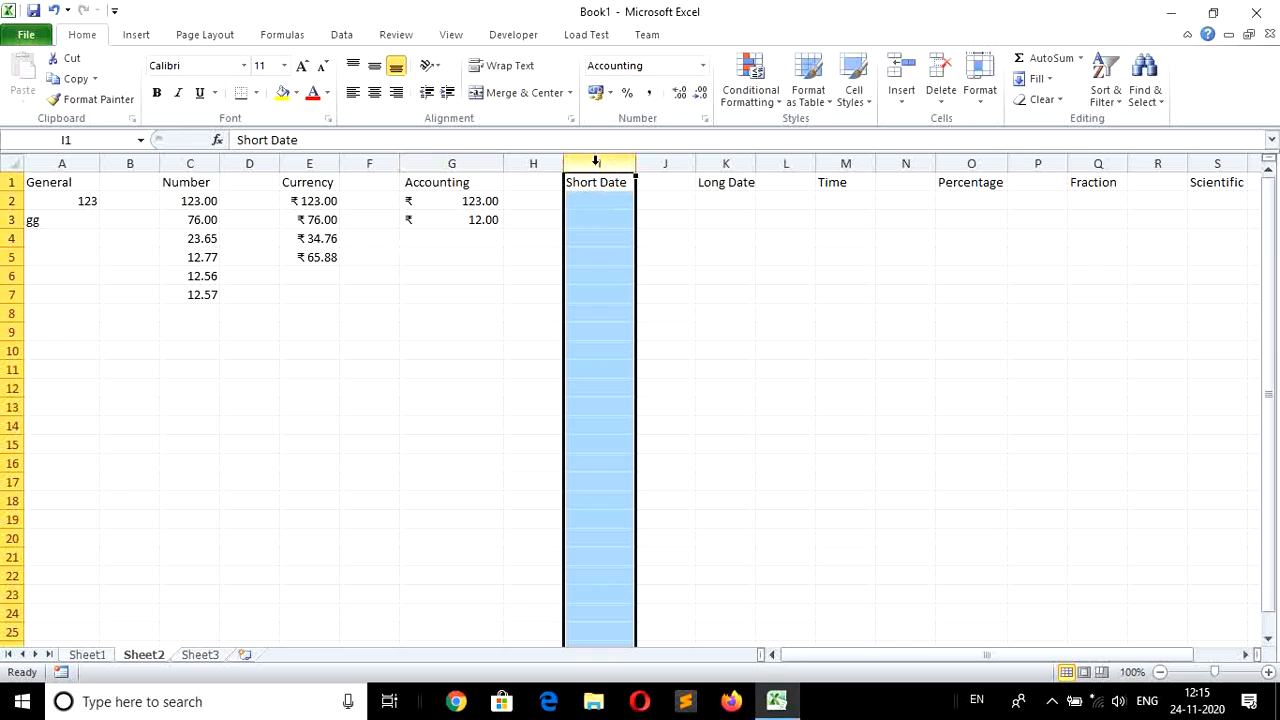
left_click(703, 66)
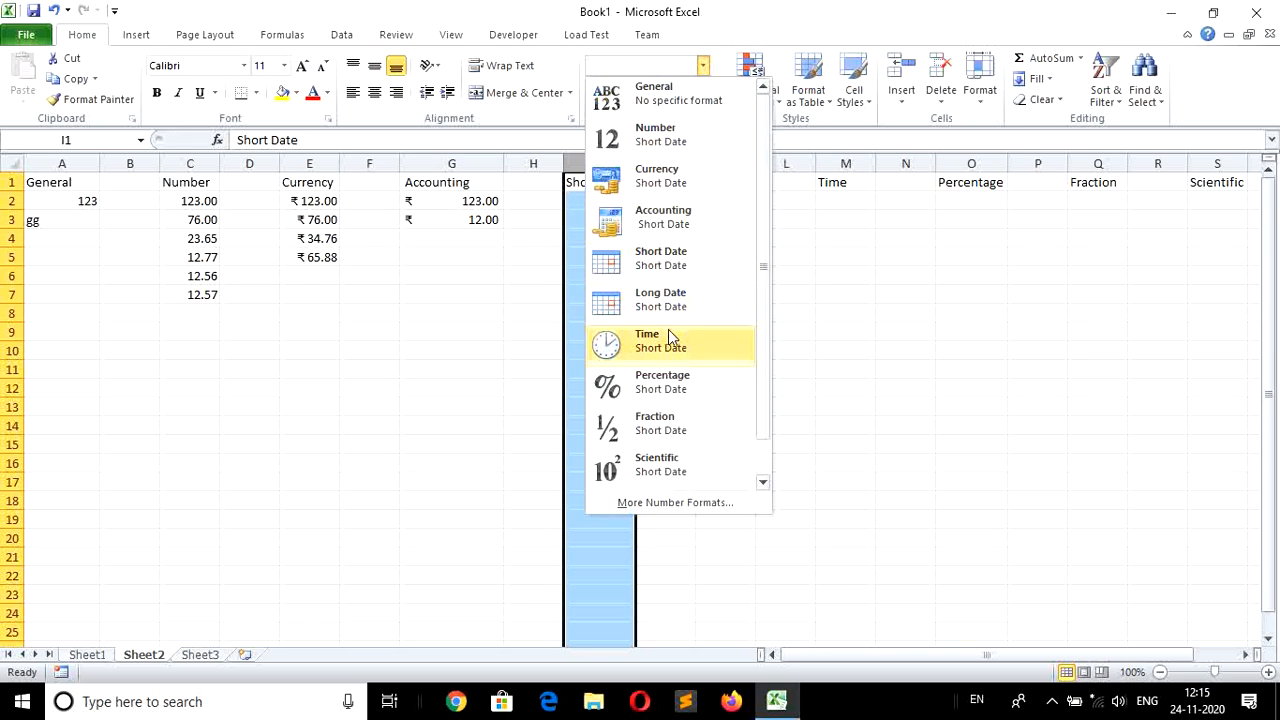
left_click(679, 260)
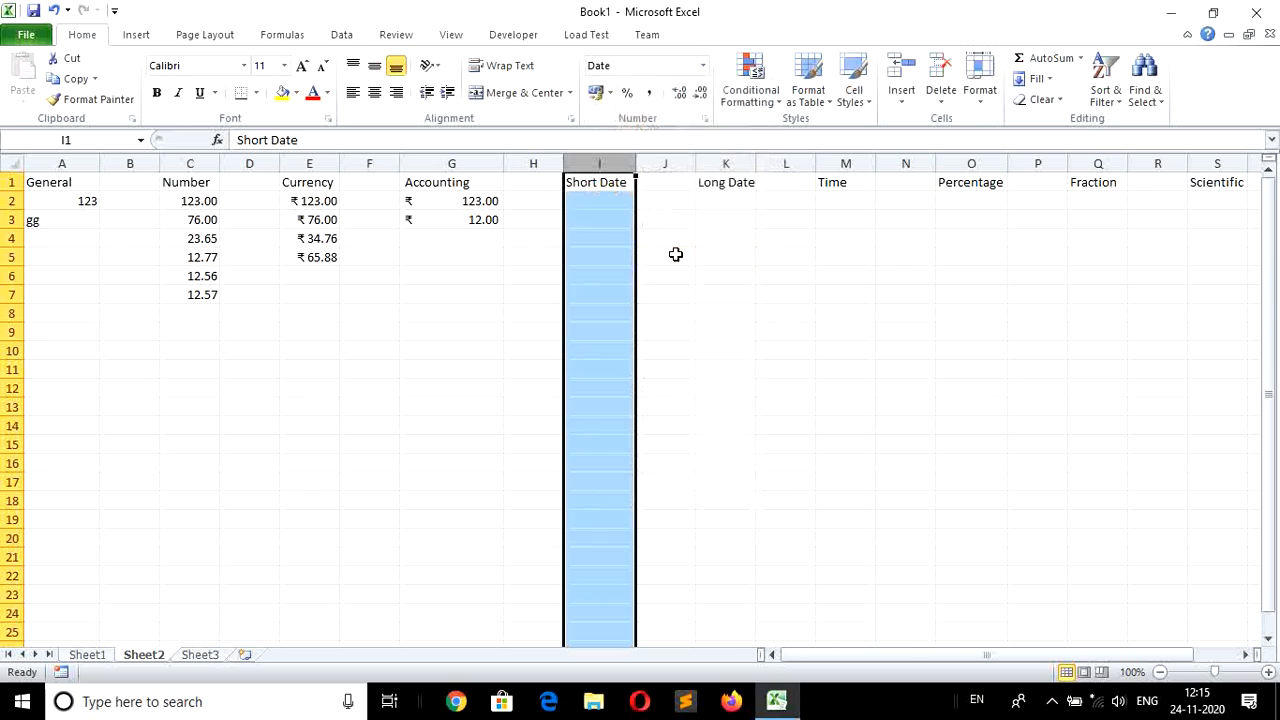
Step: Enter the formula =today() in cell I2 under the Short Date heading
left_click(590, 205)
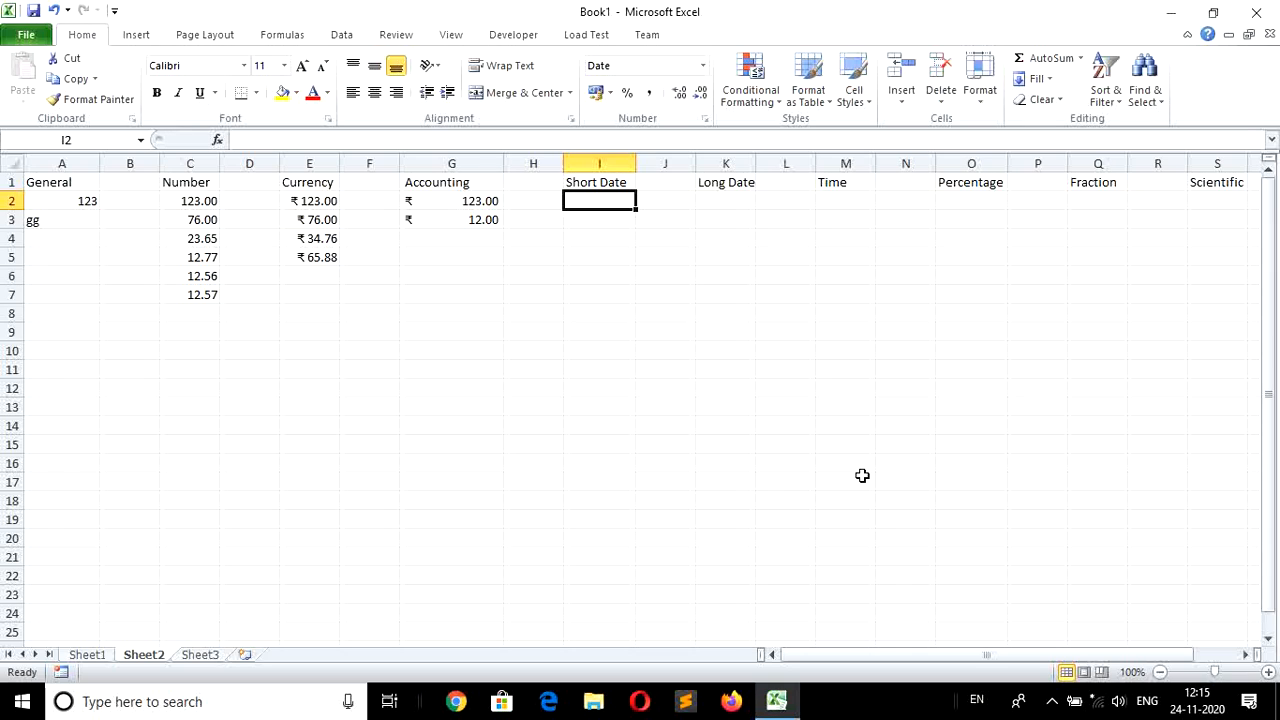
type("=")
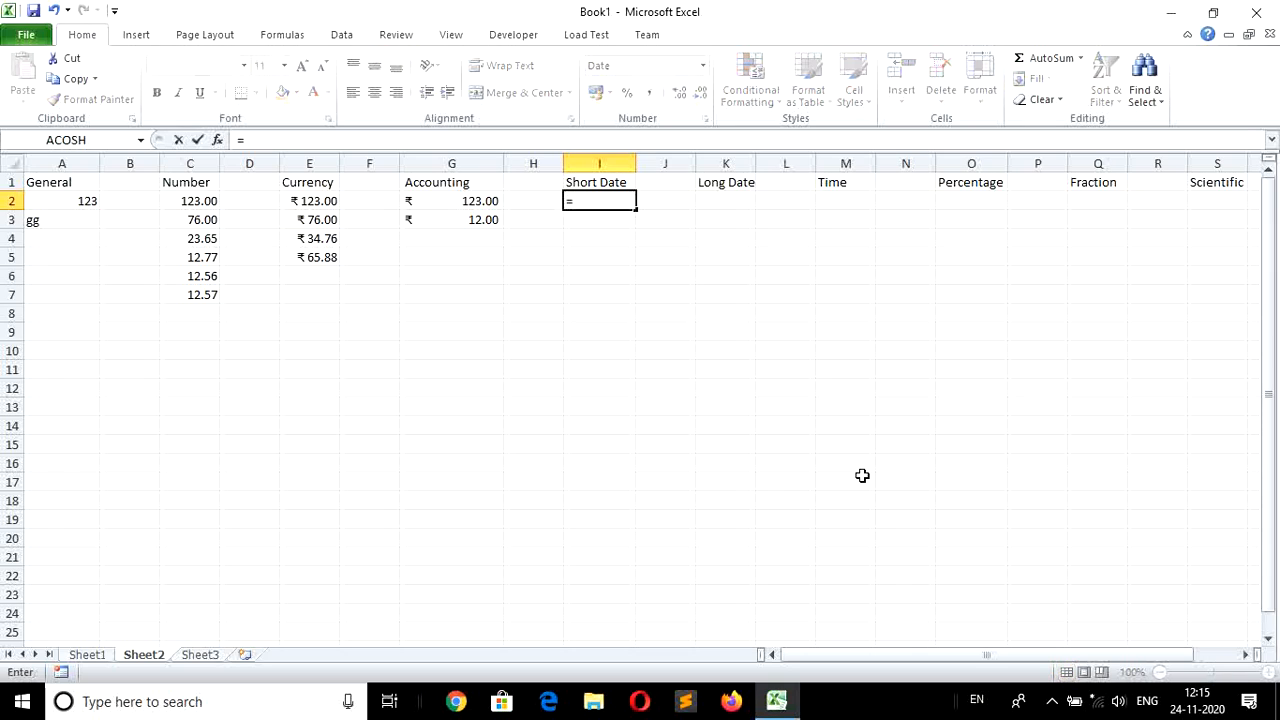
type("today")
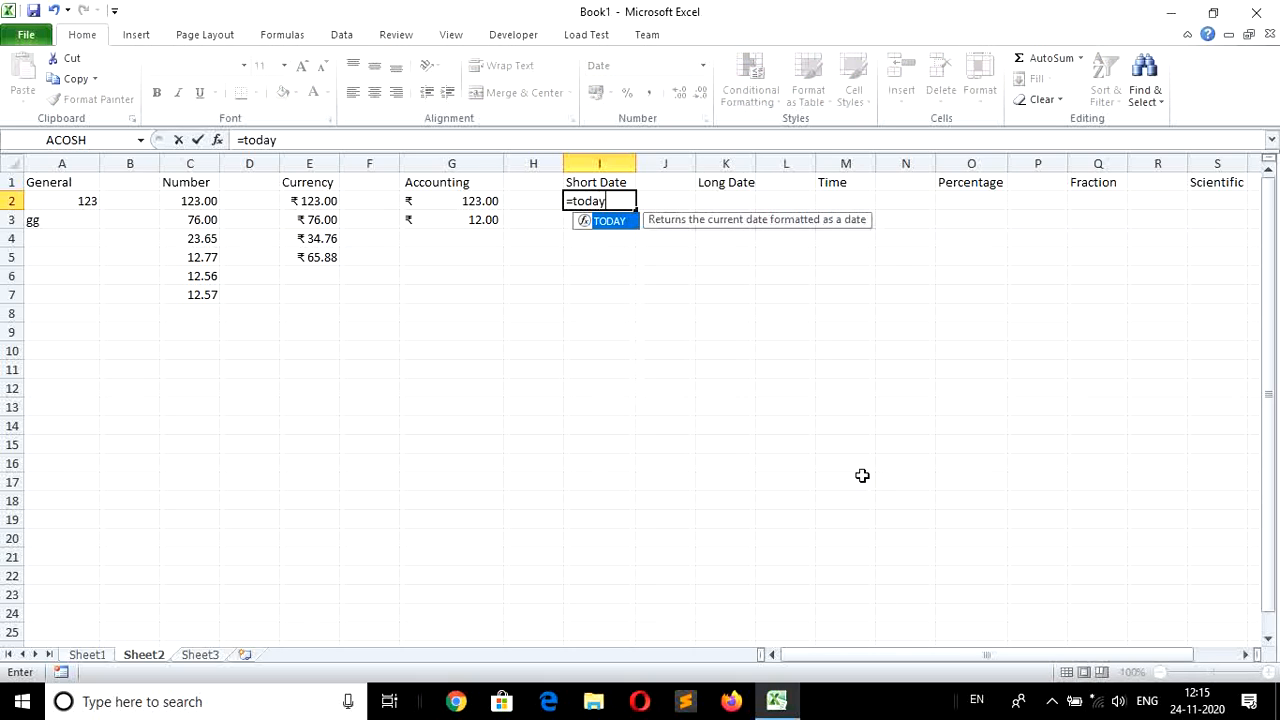
type("()")
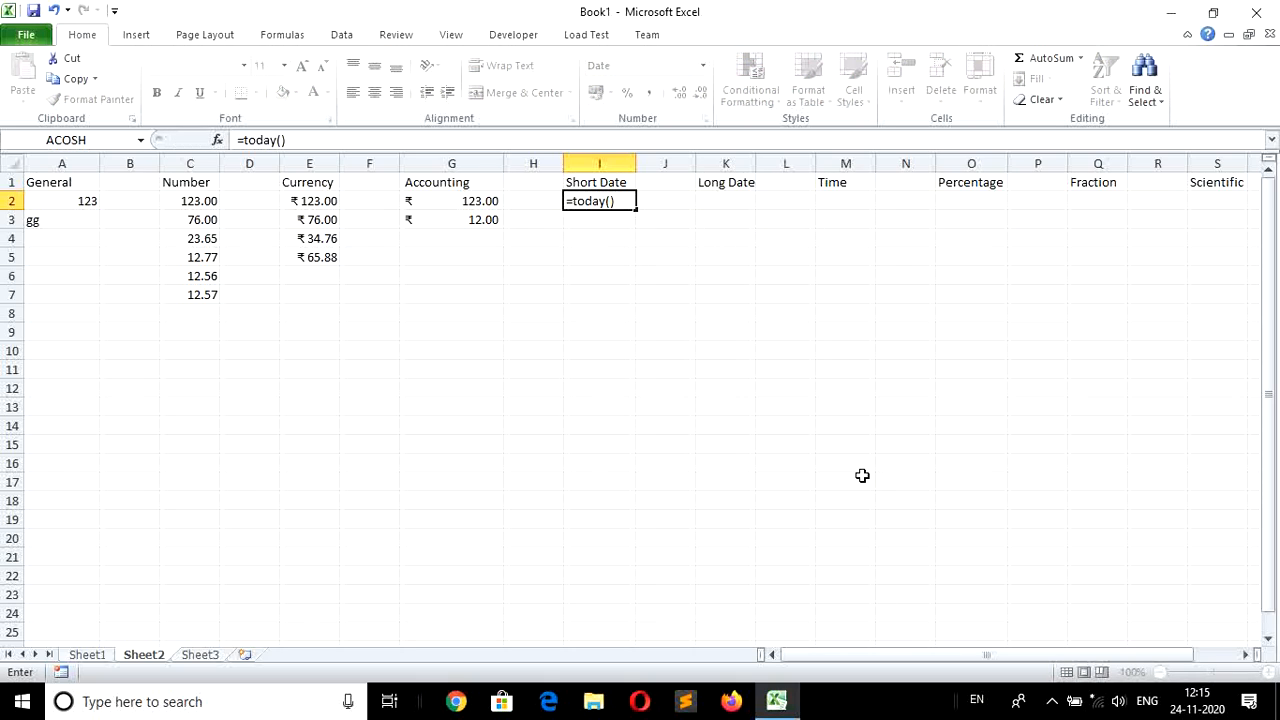
key("Return")
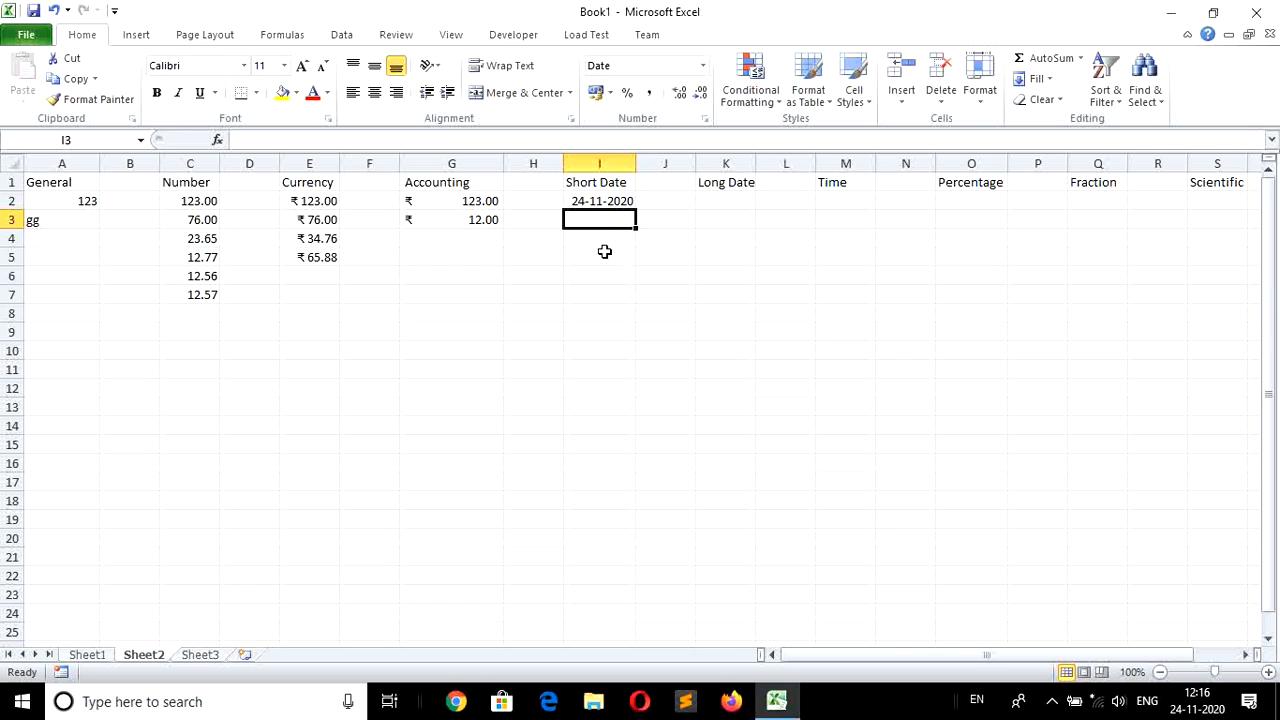
Step: Apply the Long Date format to the whole column K
left_click(786, 313)
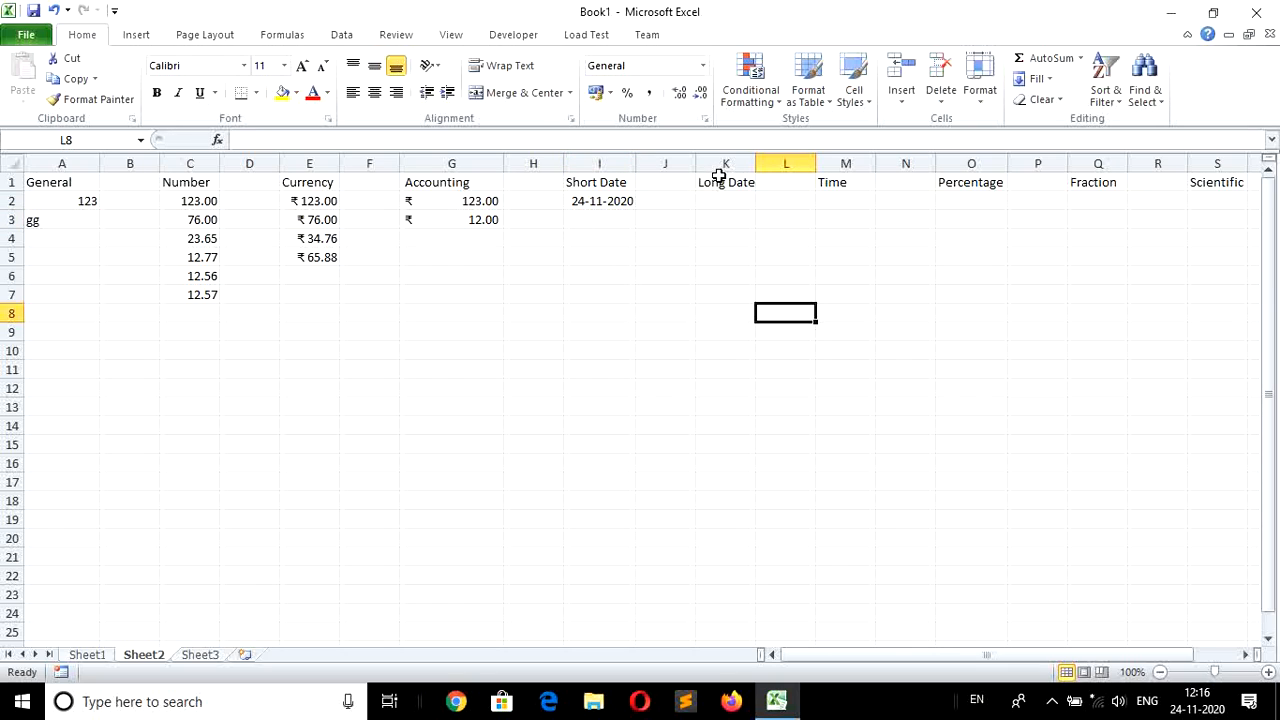
left_click(722, 164)
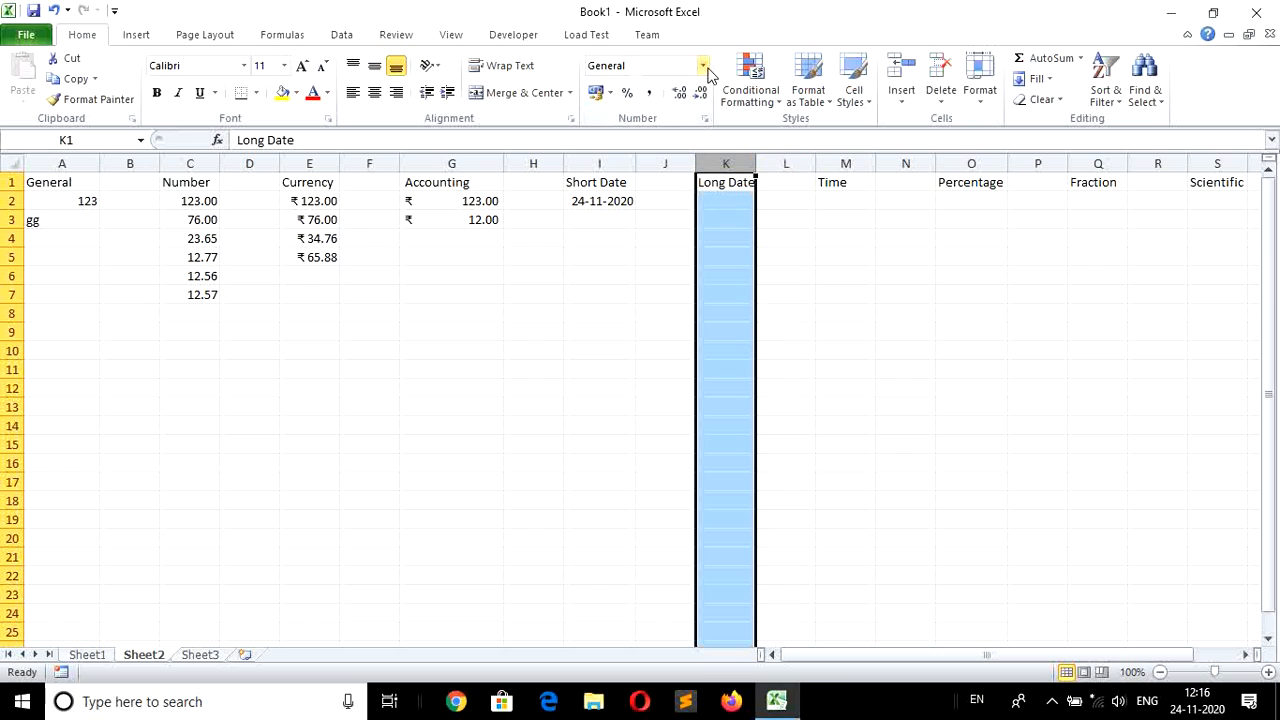
left_click(703, 65)
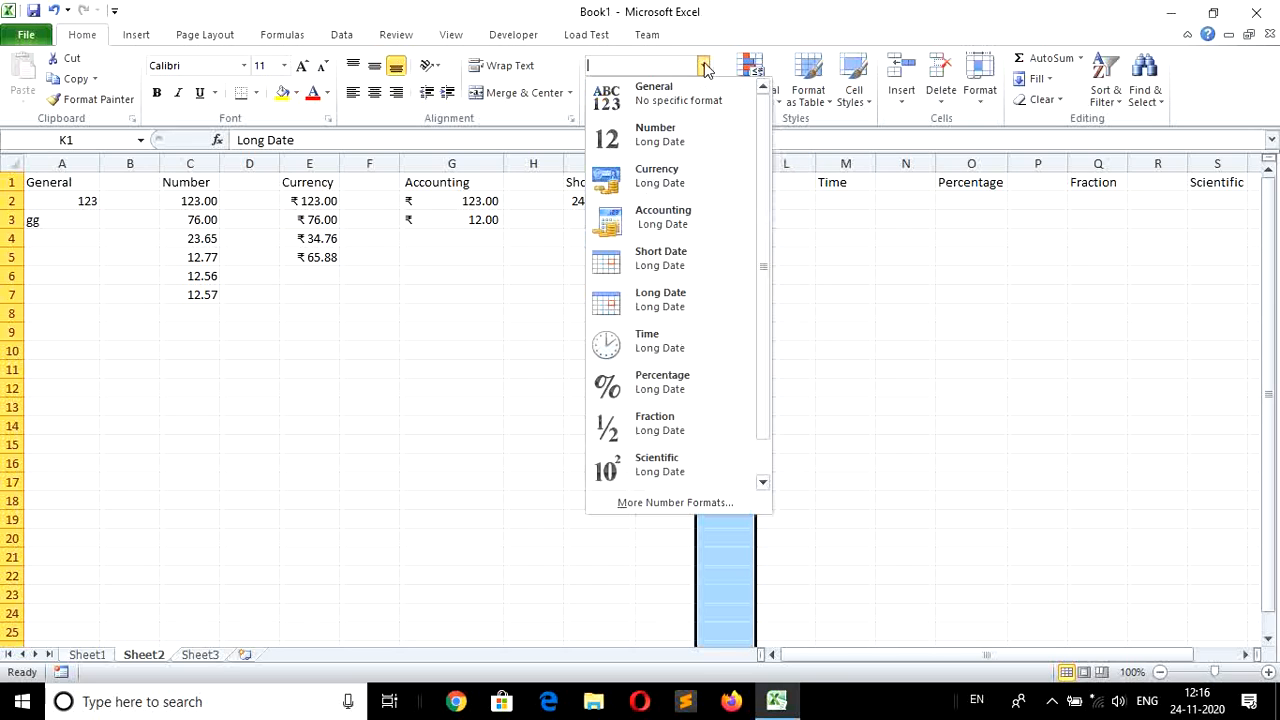
left_click(676, 312)
Step: Enter the formula =today() in cell K2 under the Long Date heading
left_click(714, 199)
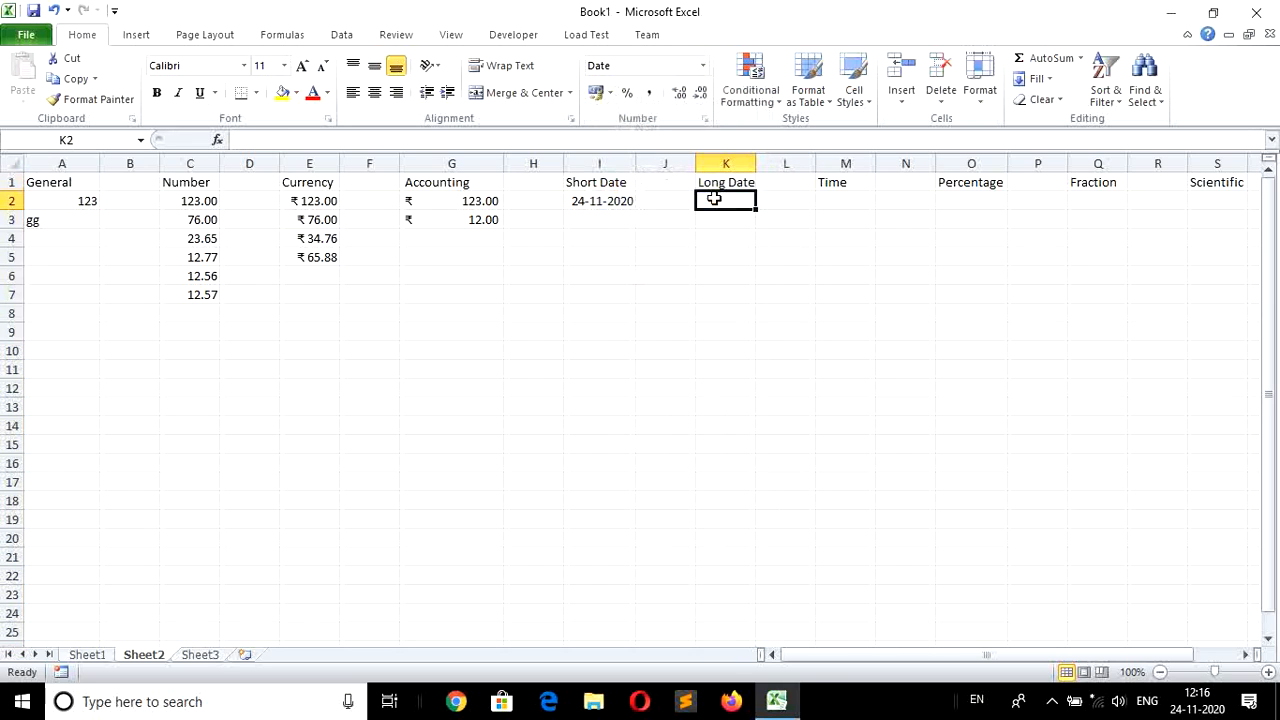
type("=")
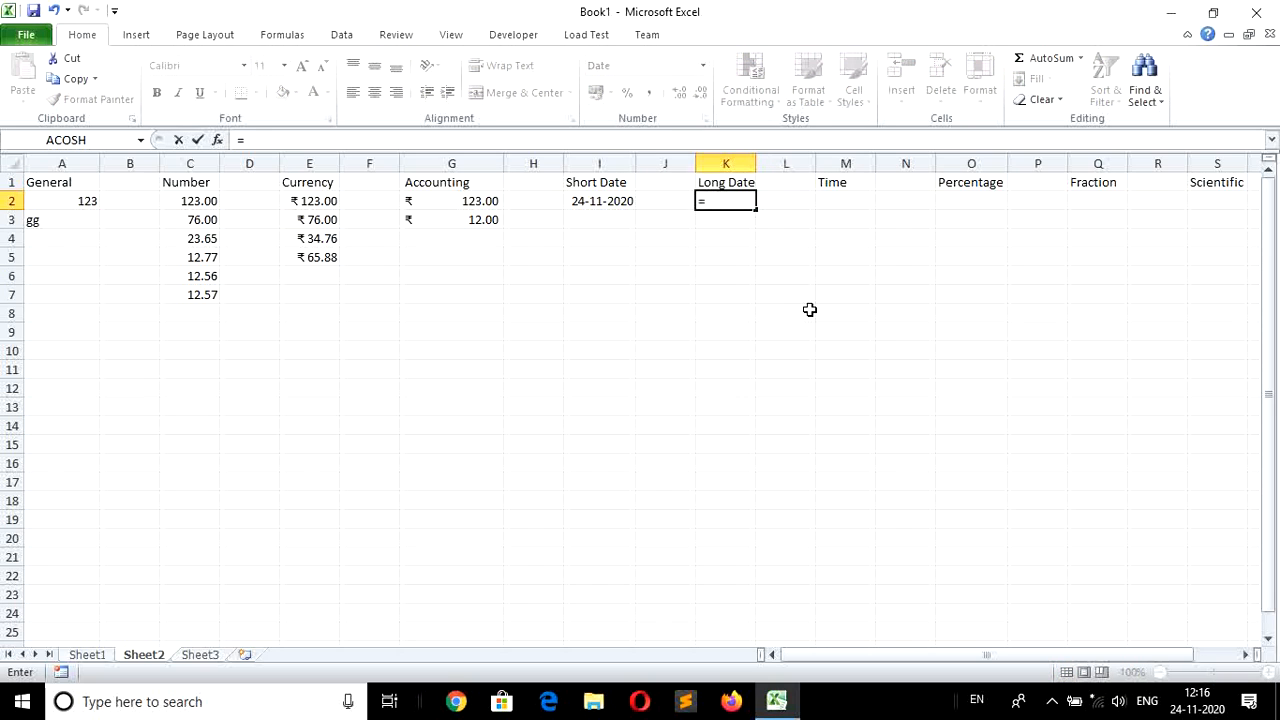
type("toda")
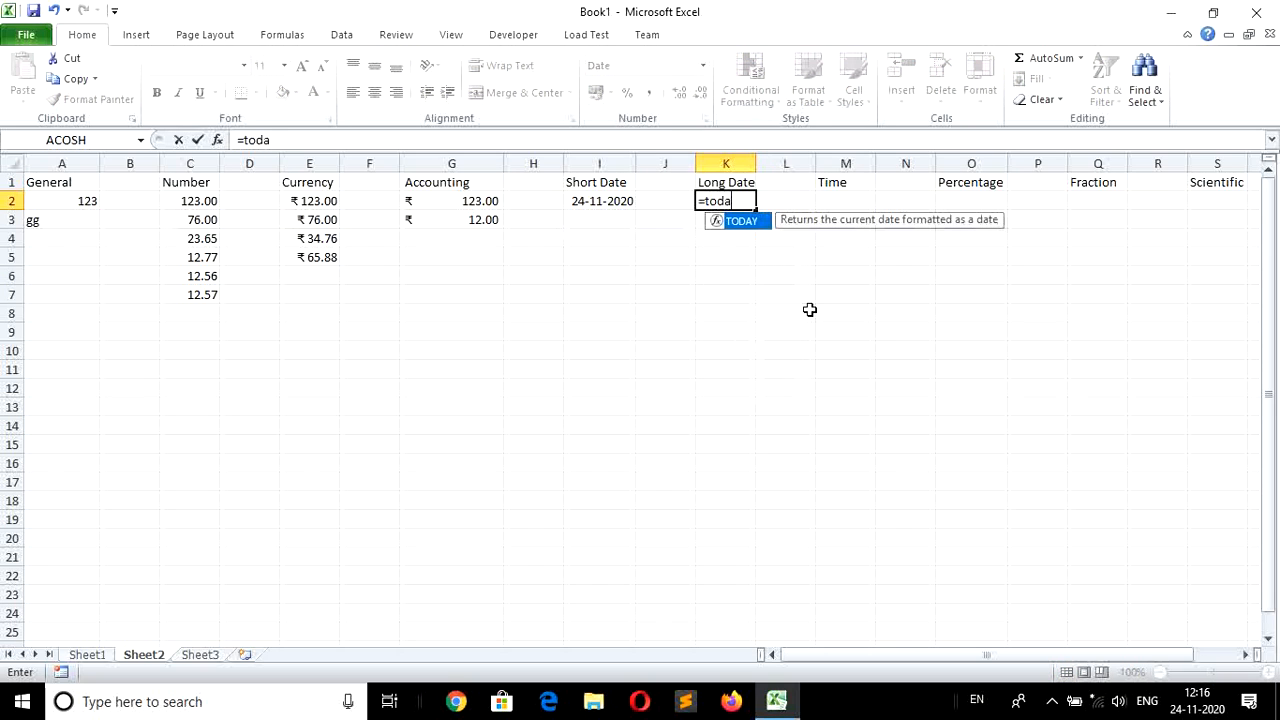
type("y()")
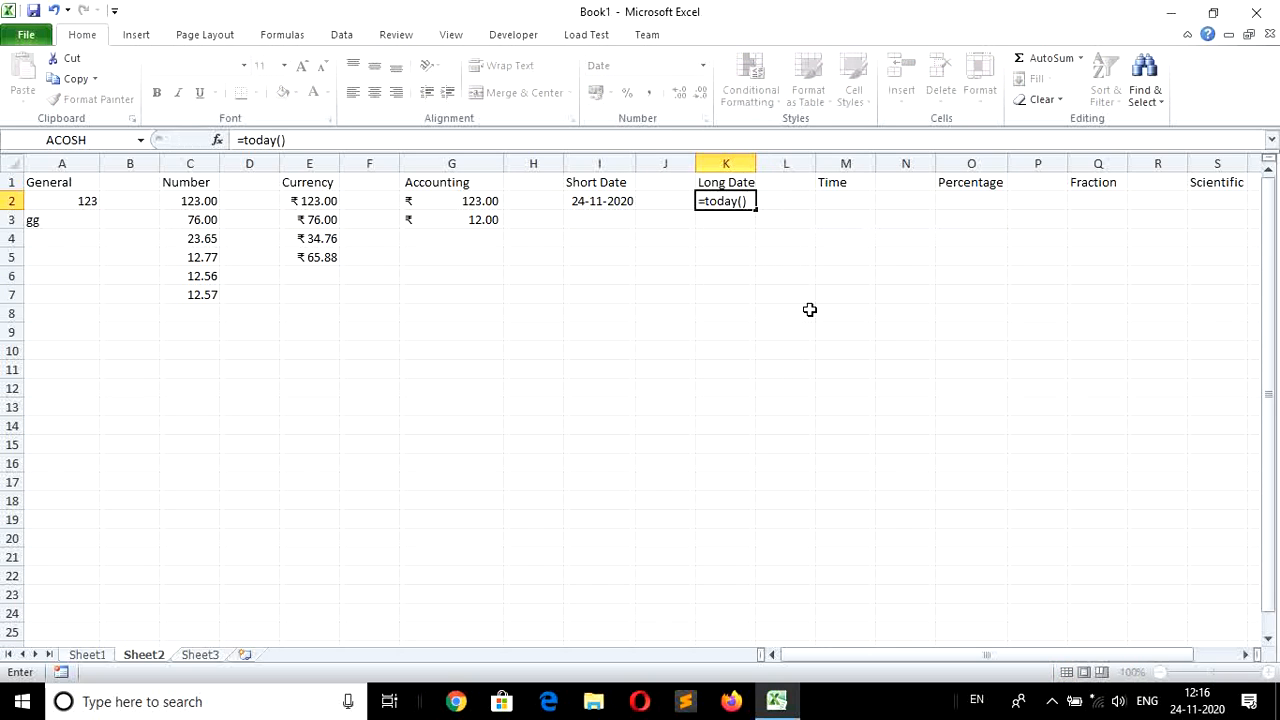
key("Return")
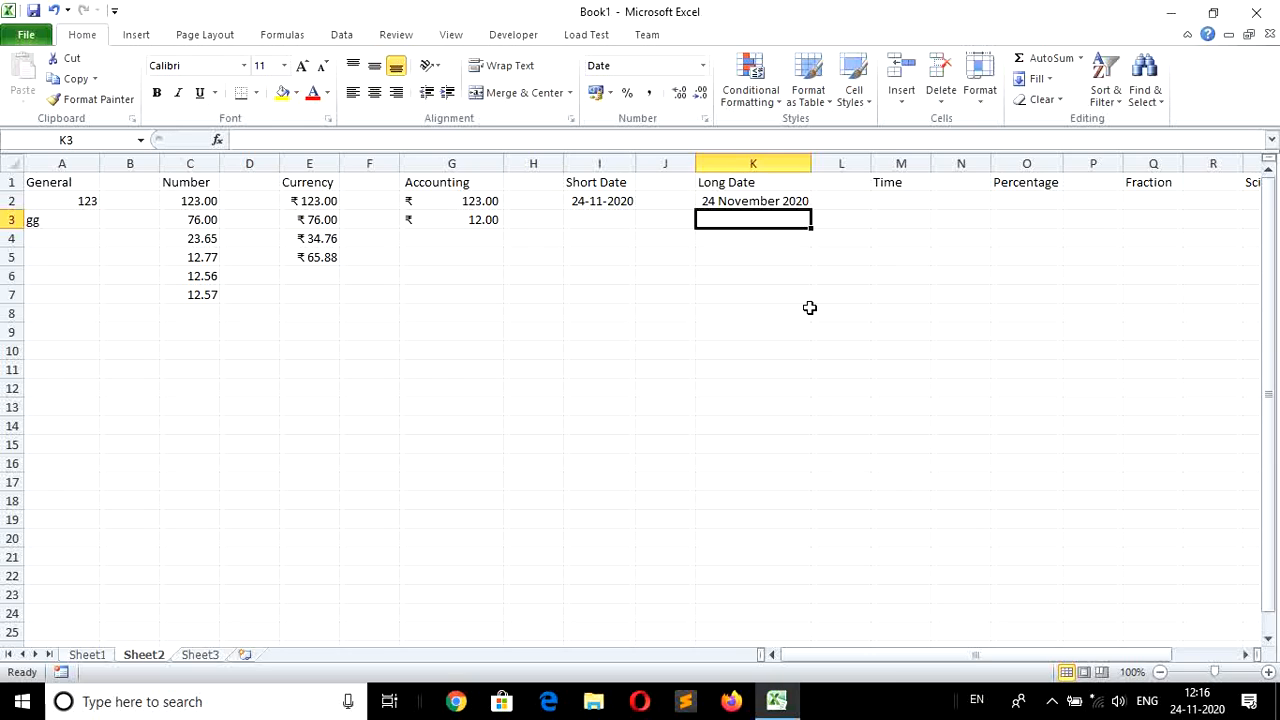
Step: Enter the formula =now() in cell M2 under the Time heading
left_click(908, 204)
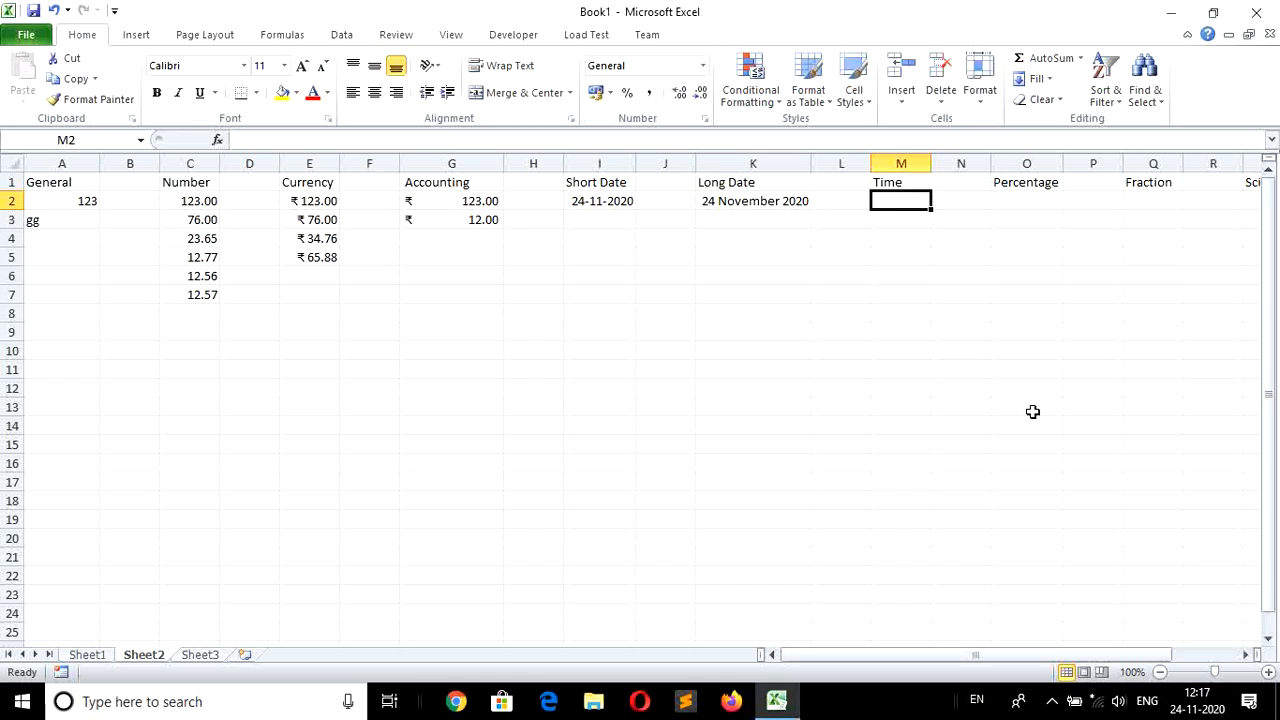
type("=")
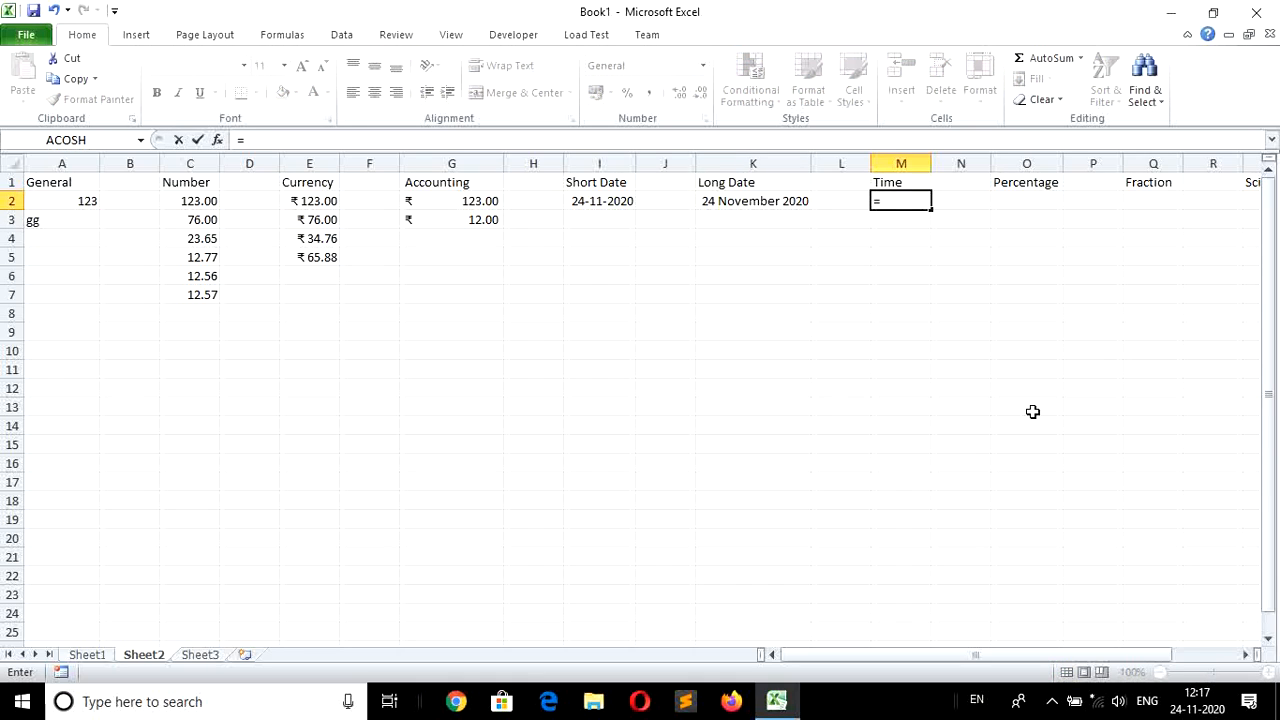
type("now()")
key("Return")
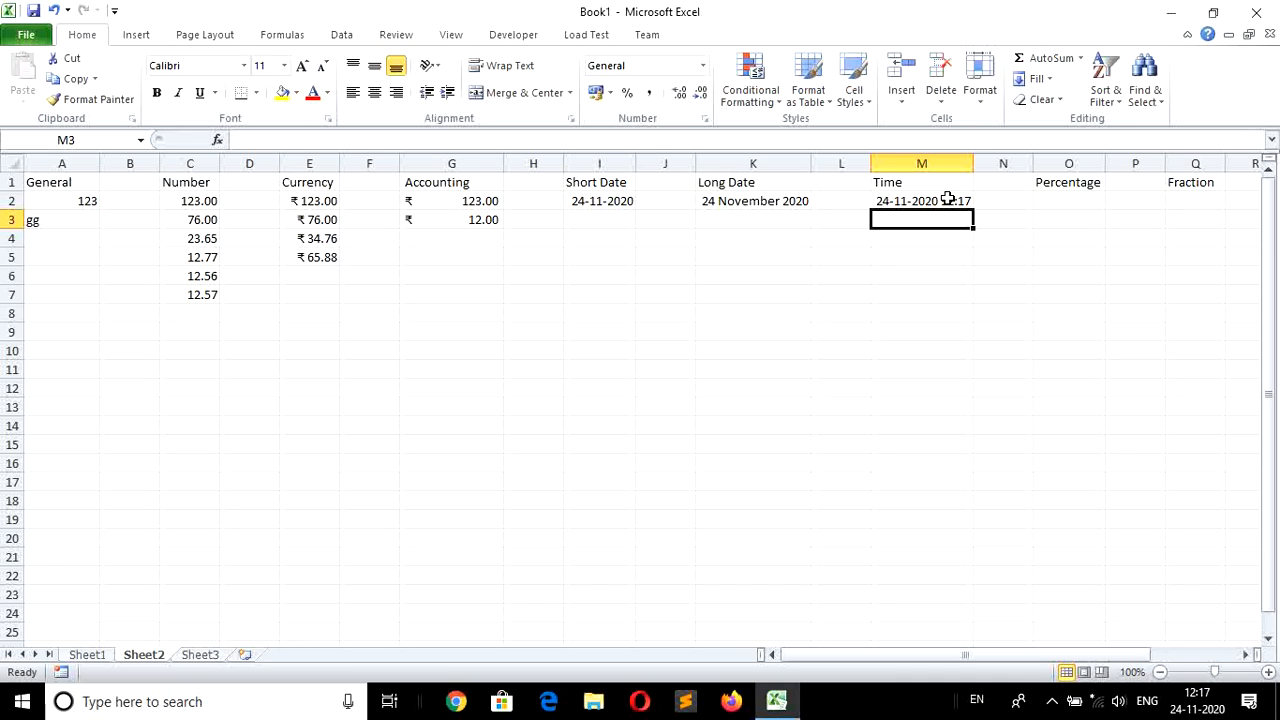
Step: Apply the Time number format to the whole column M
left_click(920, 163)
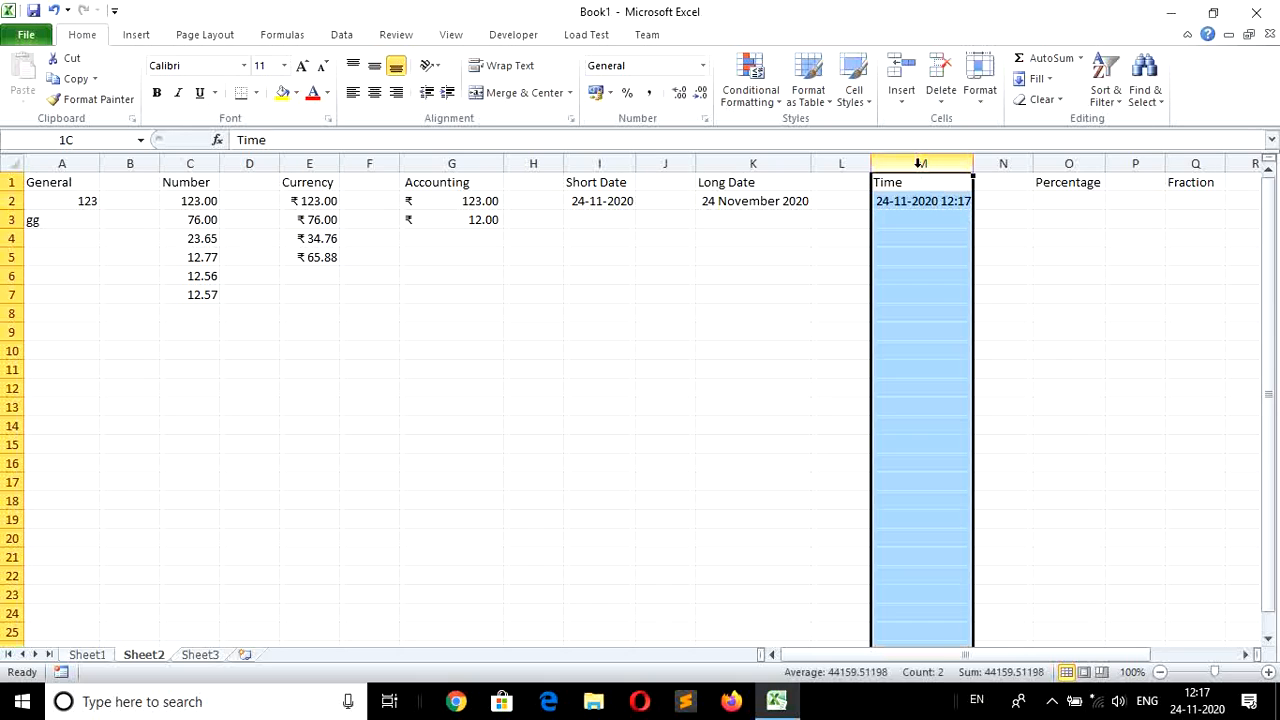
left_click(704, 66)
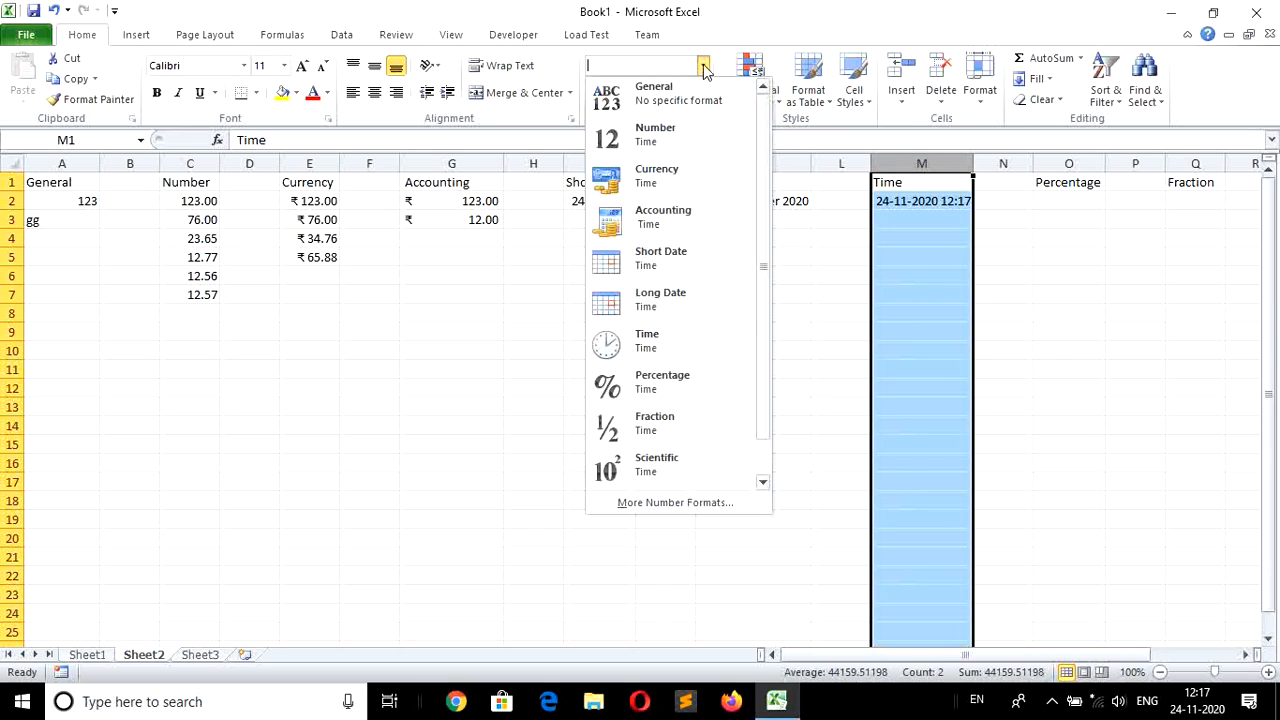
left_click(676, 346)
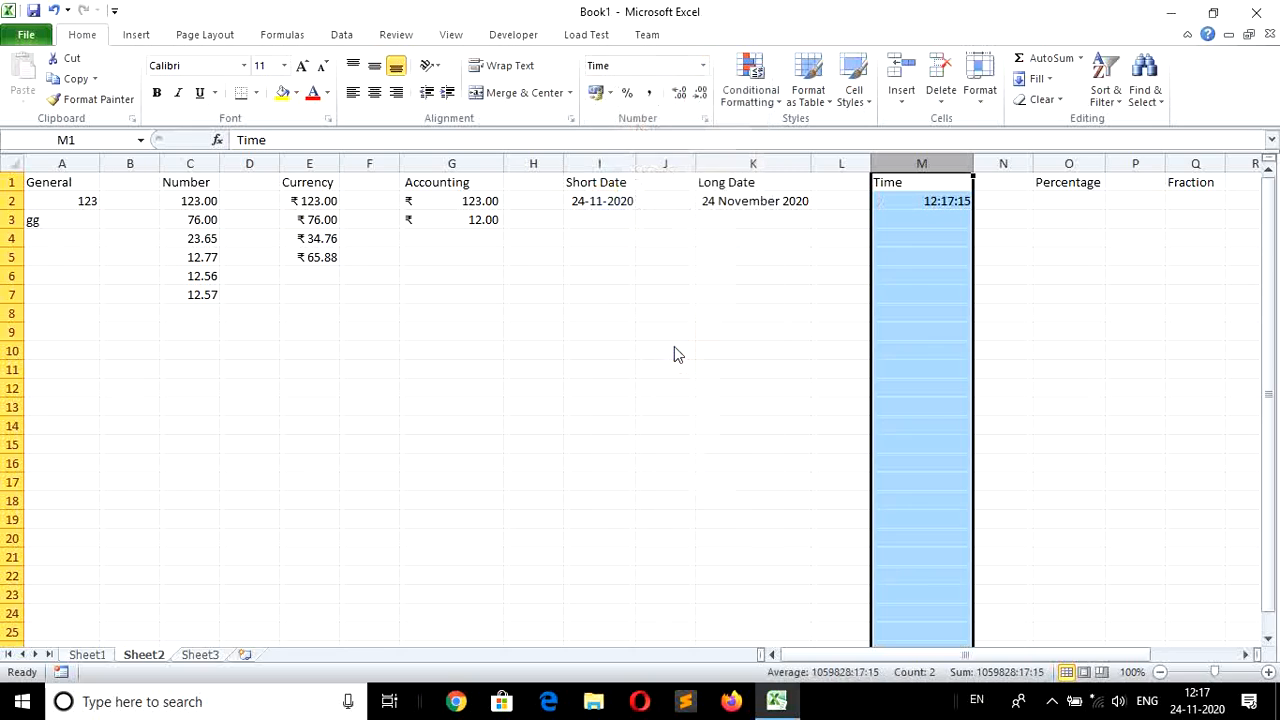
left_click(922, 223)
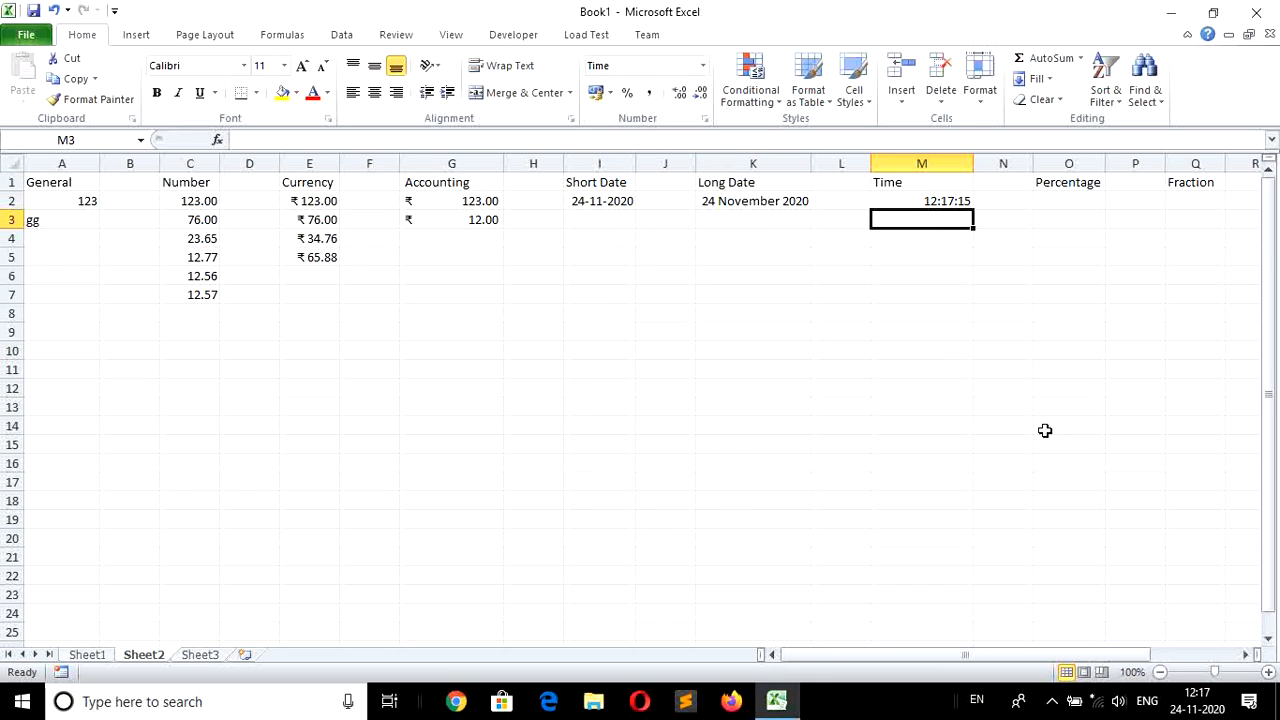
Step: Apply the Percentage number format to the whole column O
left_click(1249, 655)
left_click(1249, 655)
left_click(1249, 655)
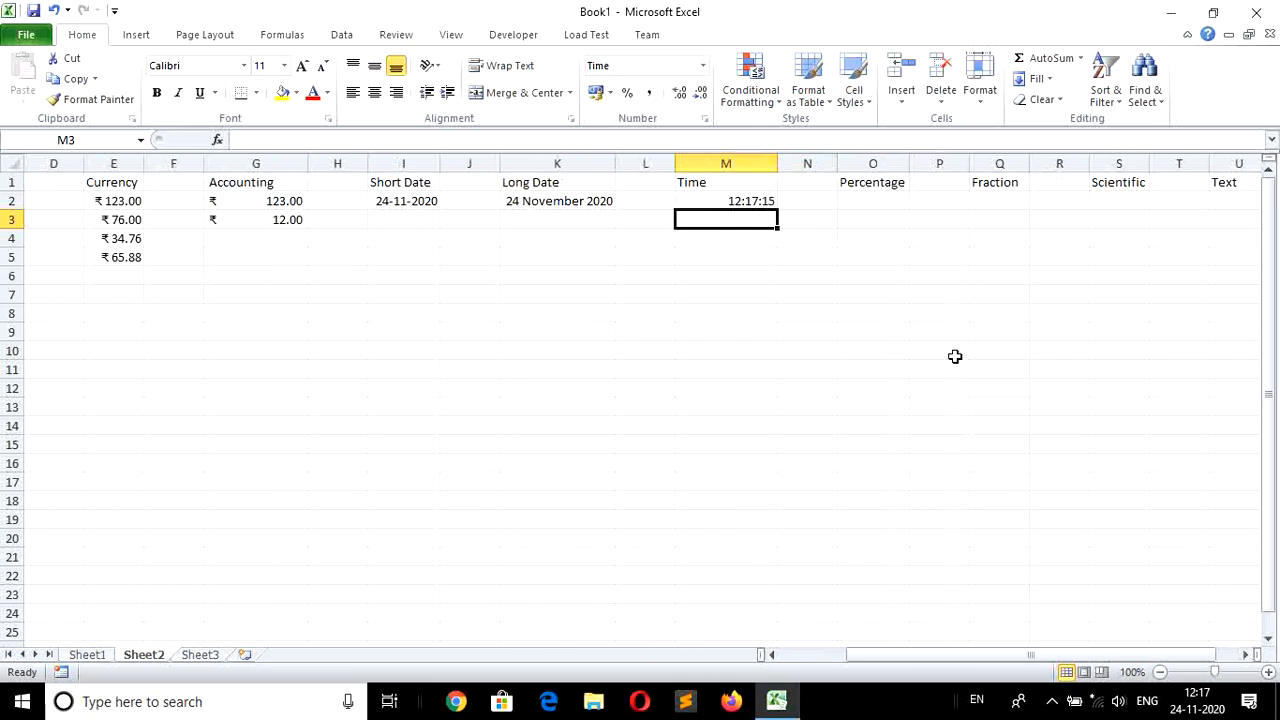
left_click(873, 162)
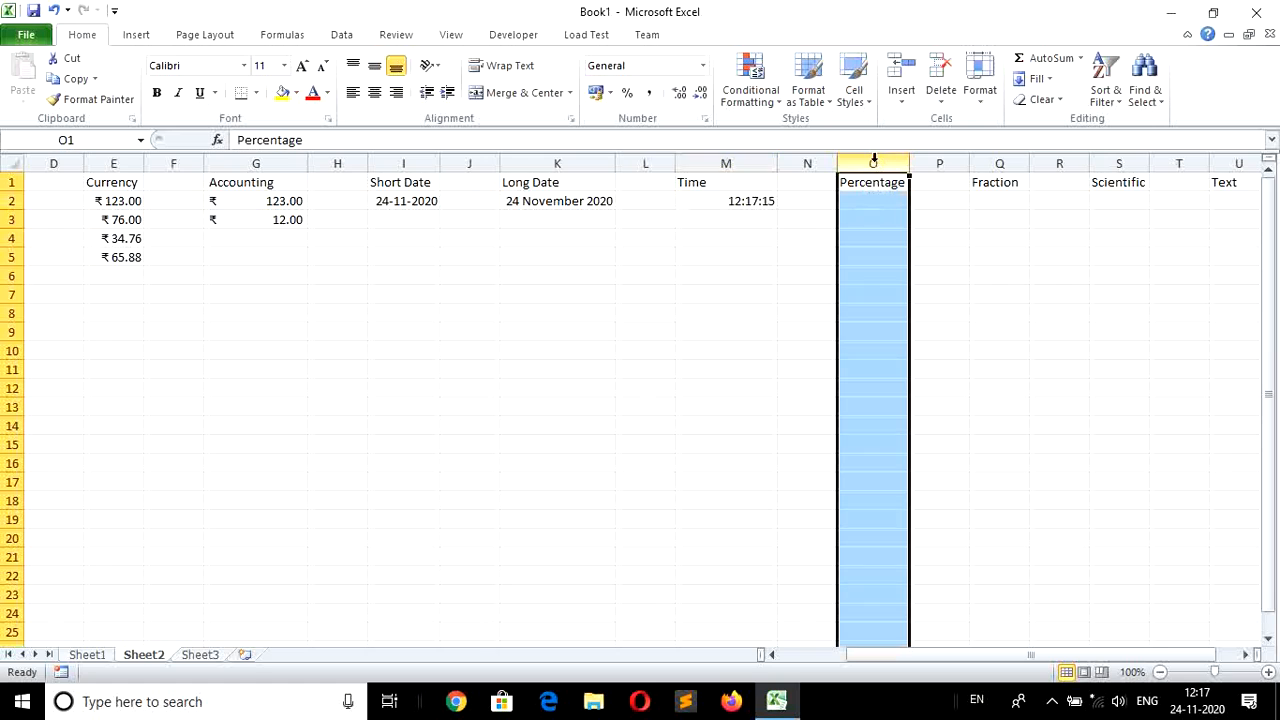
left_click(703, 66)
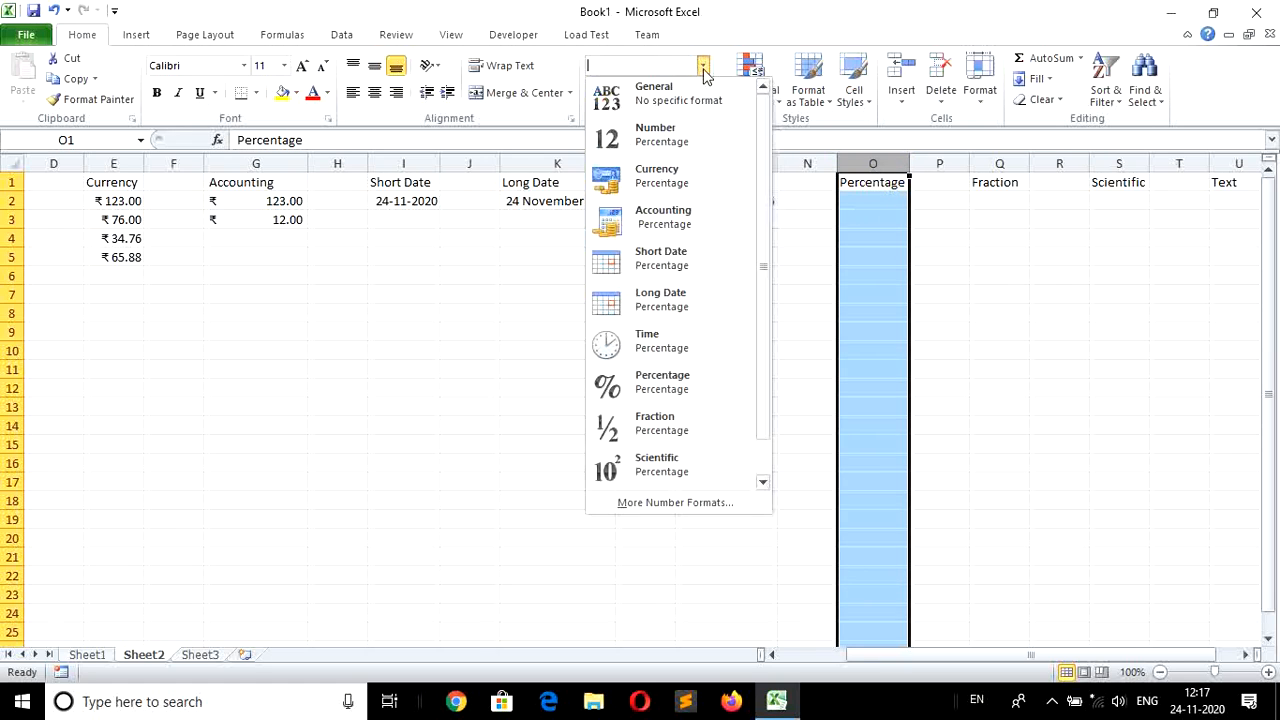
left_click(724, 390)
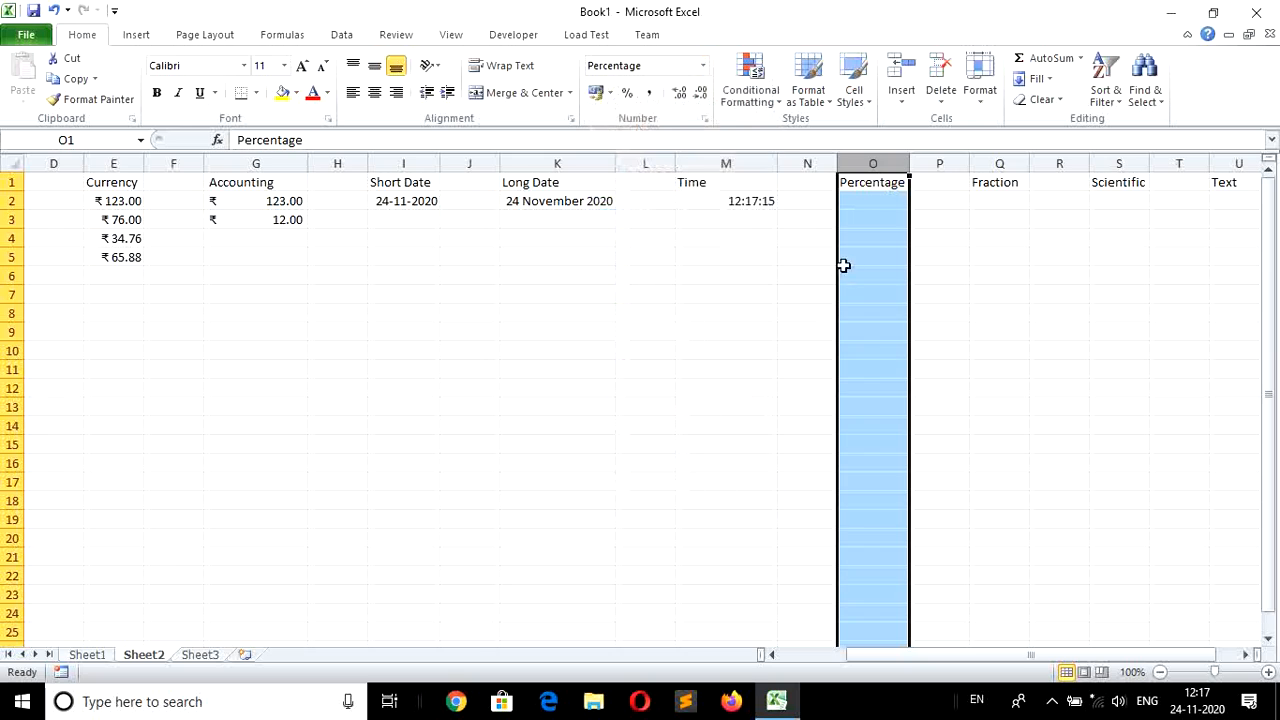
Step: Enter 23% and 56% in cells O2 and O3 under the Percentage heading
left_click(865, 201)
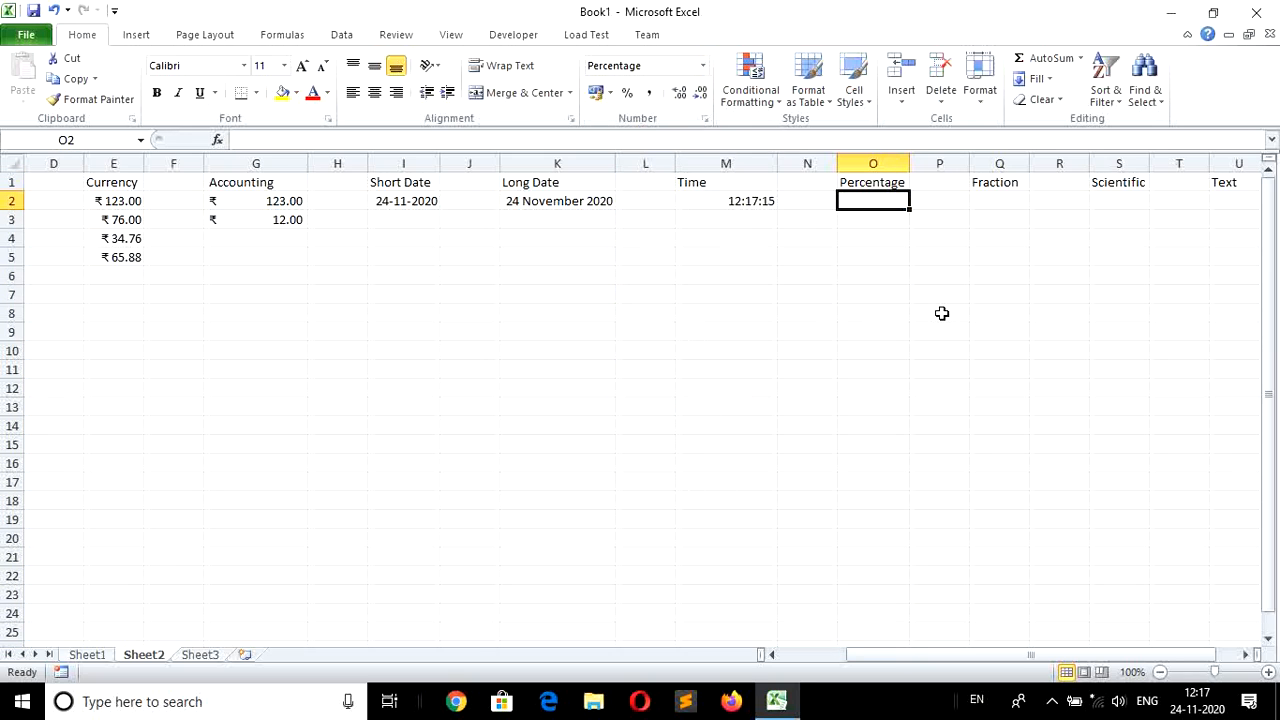
type("23")
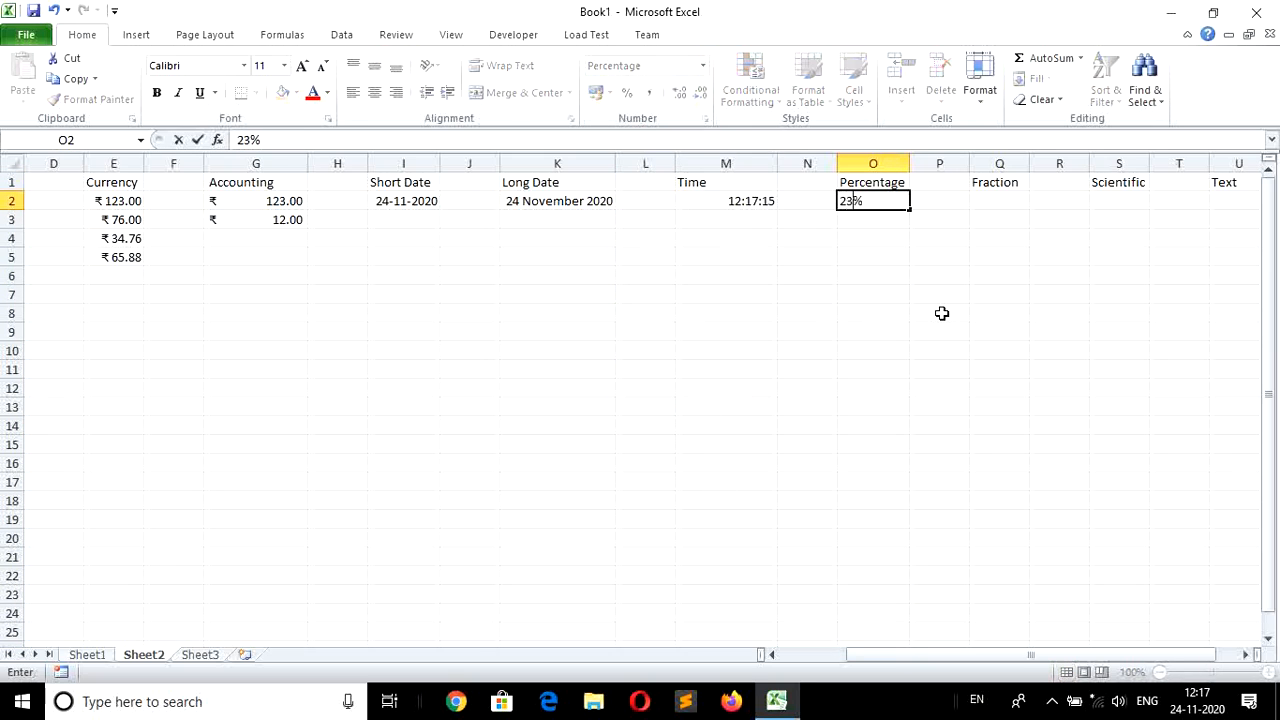
key("Return")
type("56")
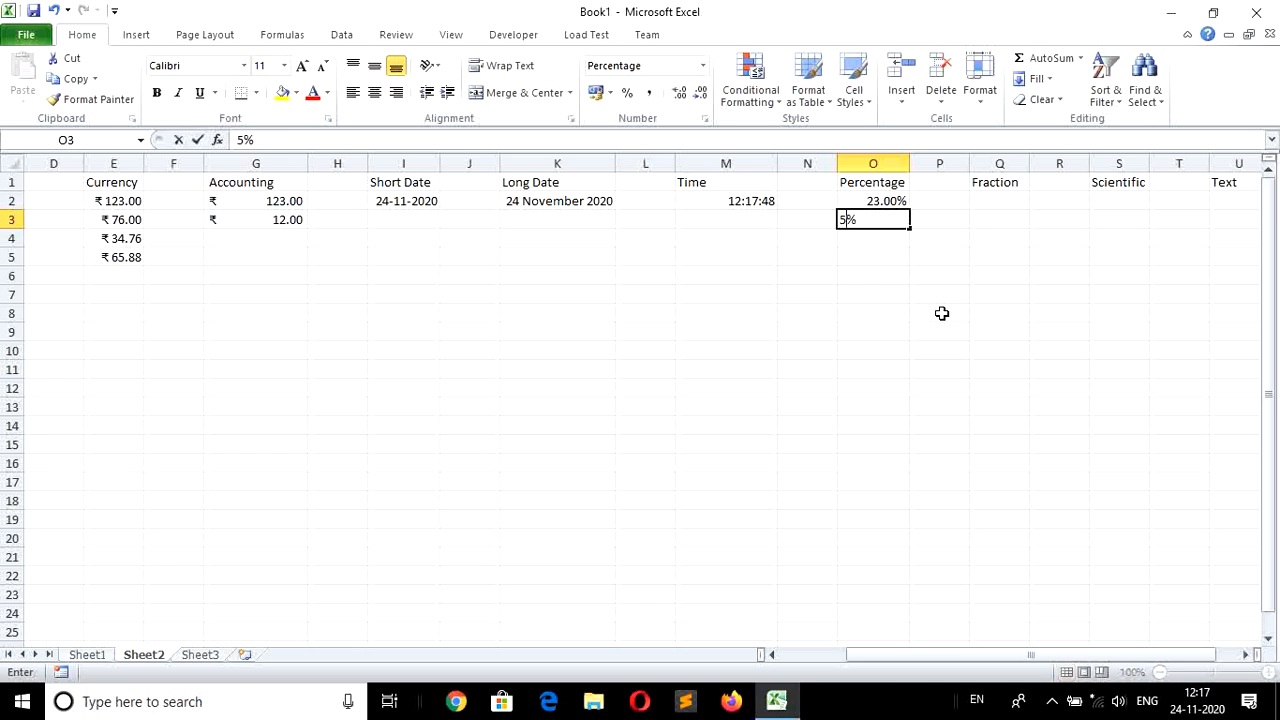
key("Return")
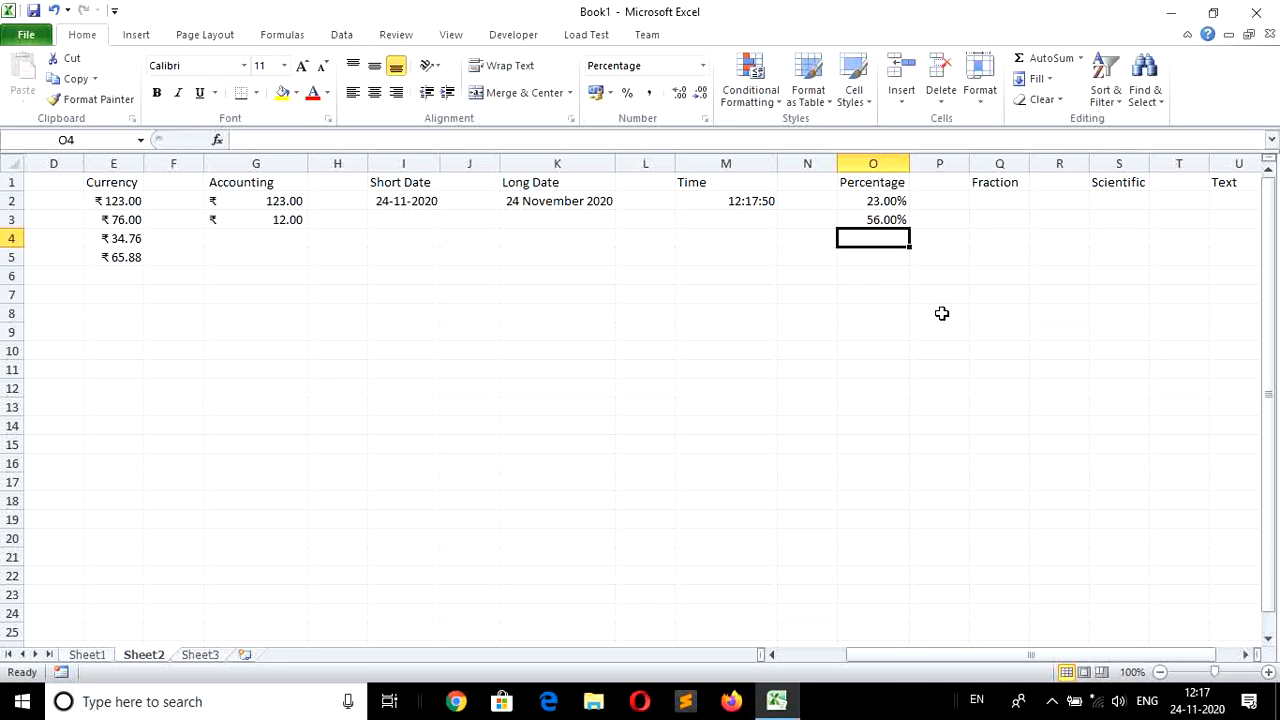
Step: Widen column Q slightly and apply the Fraction format to the whole column
left_click(1001, 164)
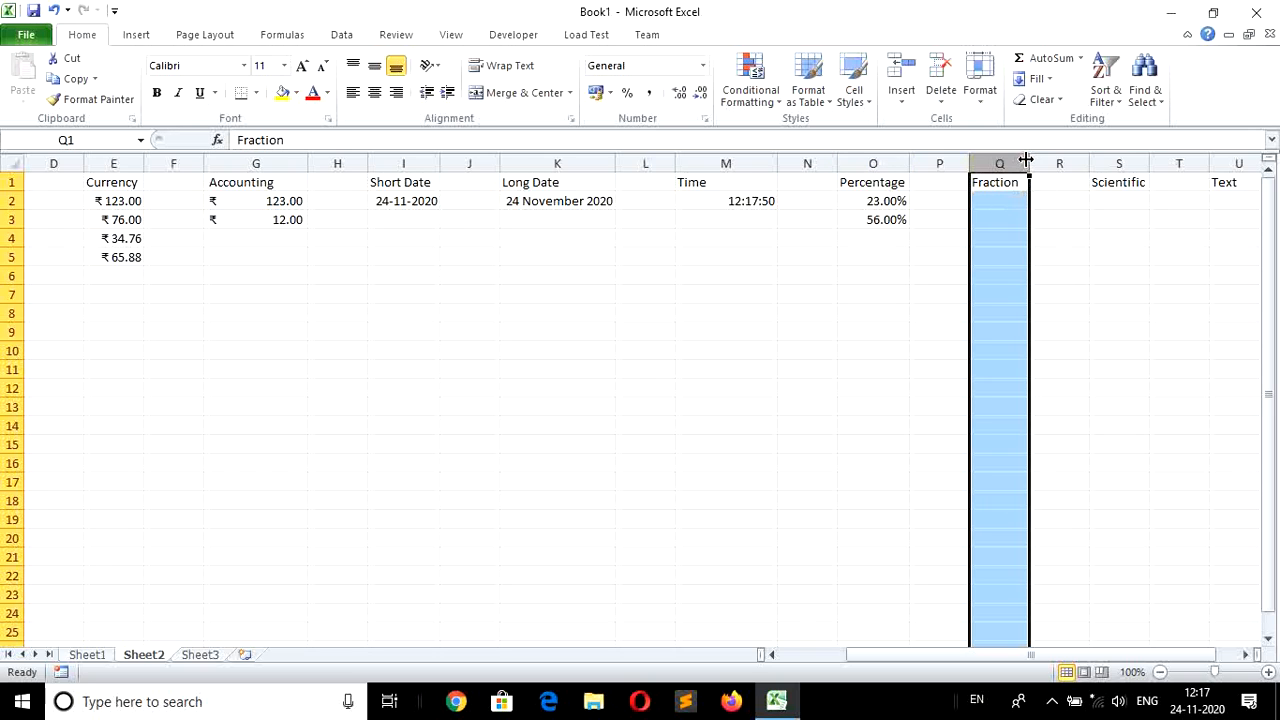
left_click_drag(1027, 160, 1057, 162)
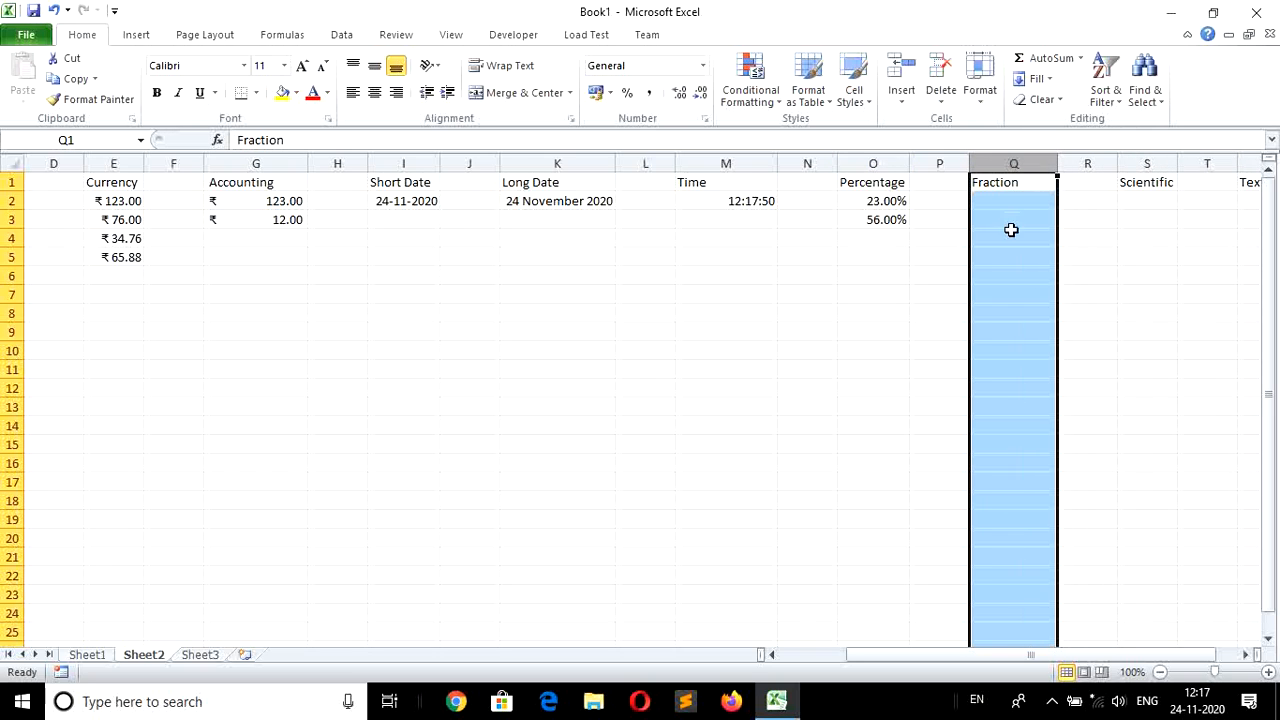
left_click(704, 66)
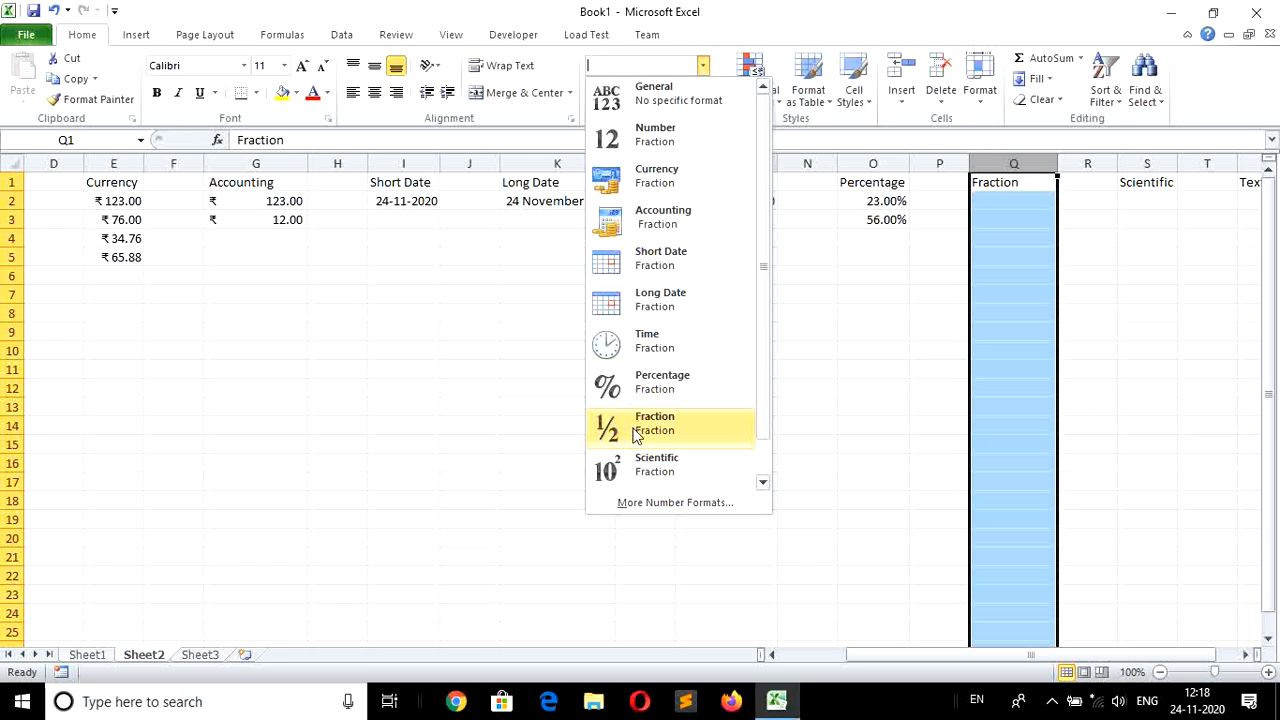
left_click(637, 430)
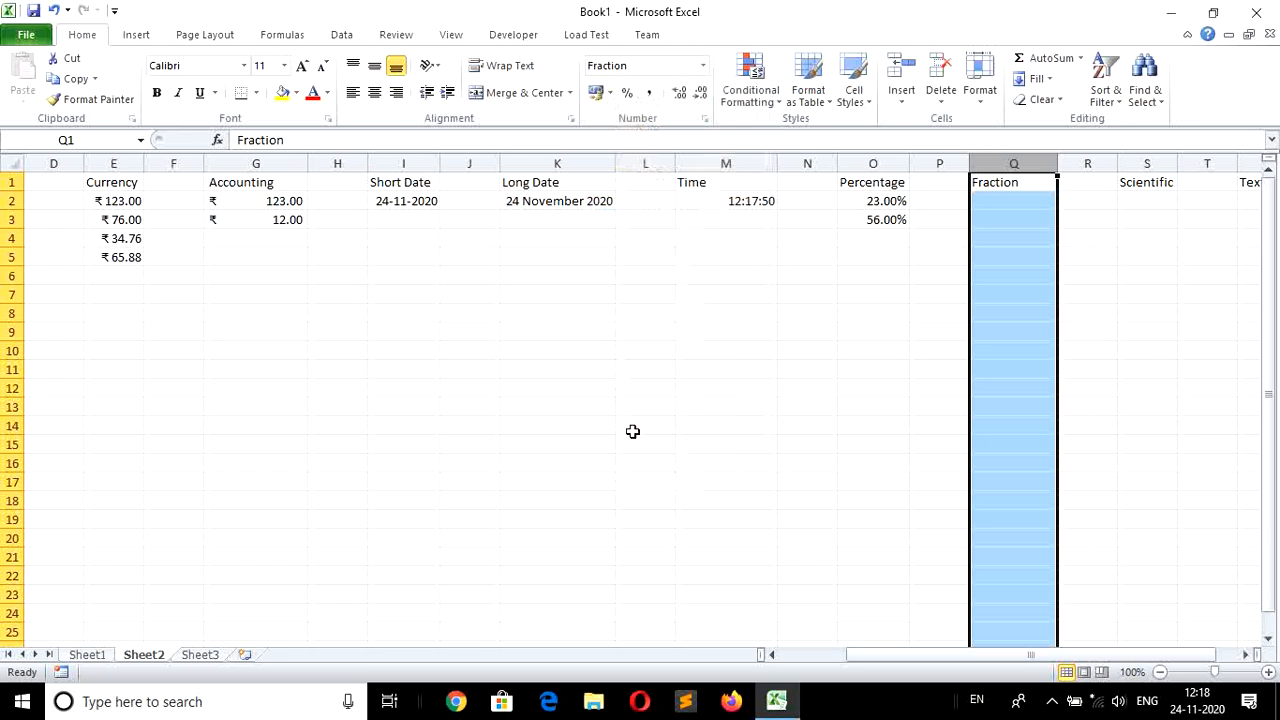
Step: Enter the decimals .5, 2.5 and 4.5 in cells Q2 to Q4 under the Fraction heading
left_click(1003, 202)
type("1/2")
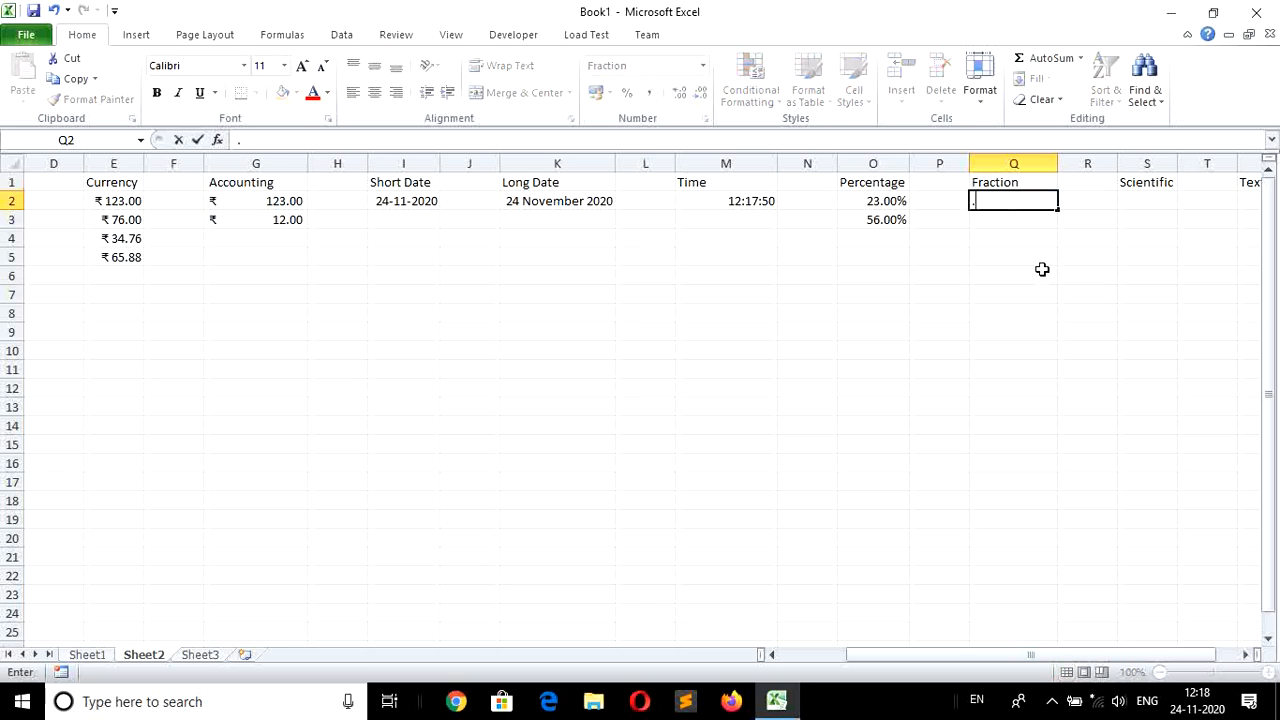
key("Return")
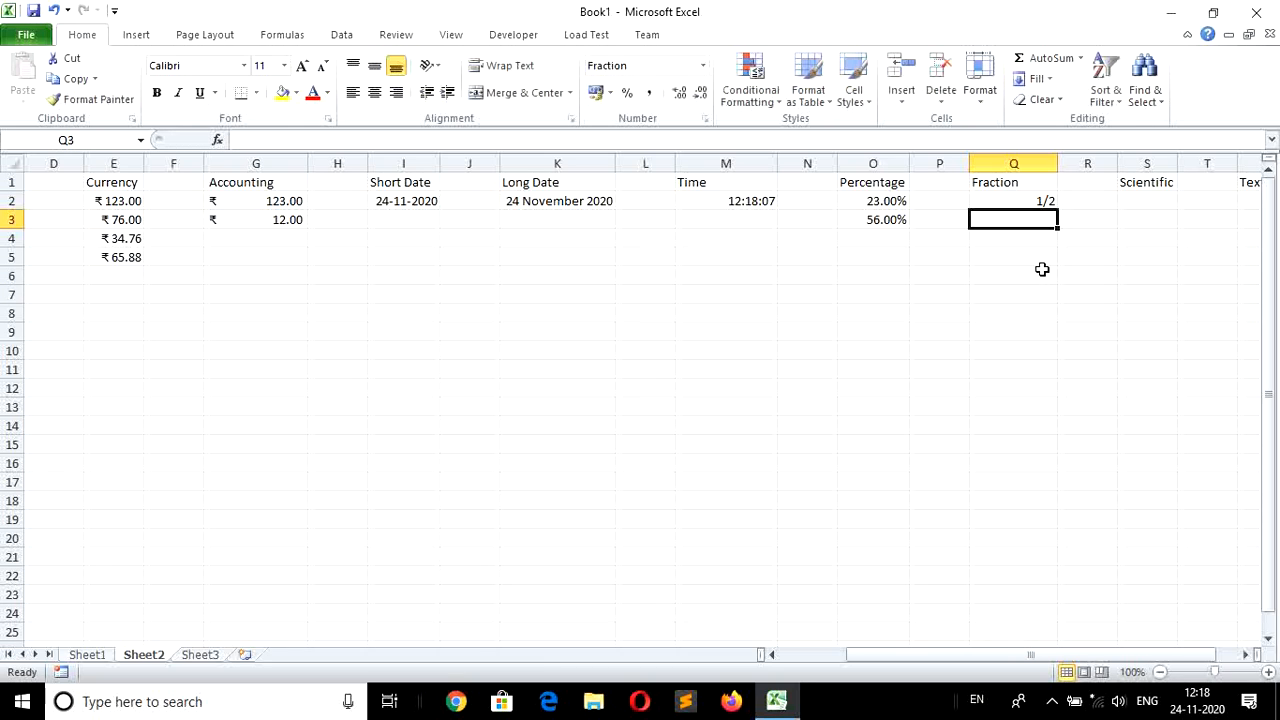
type("2.5")
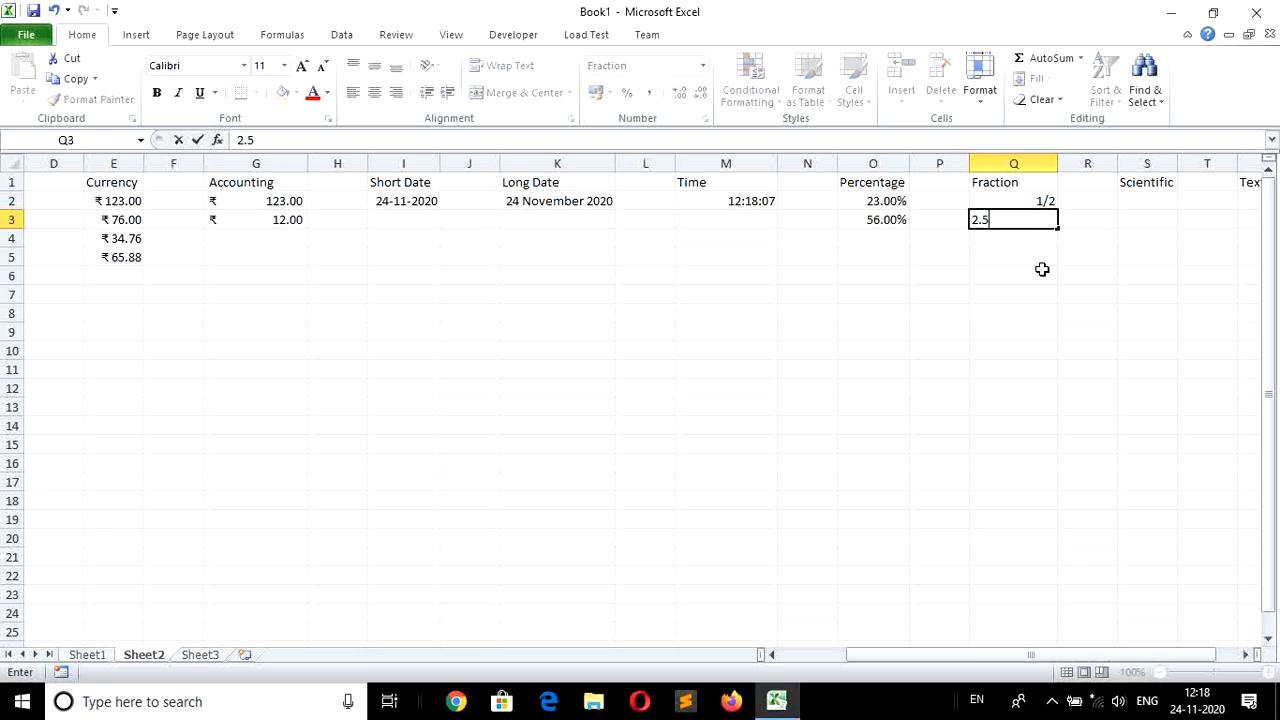
key("Return")
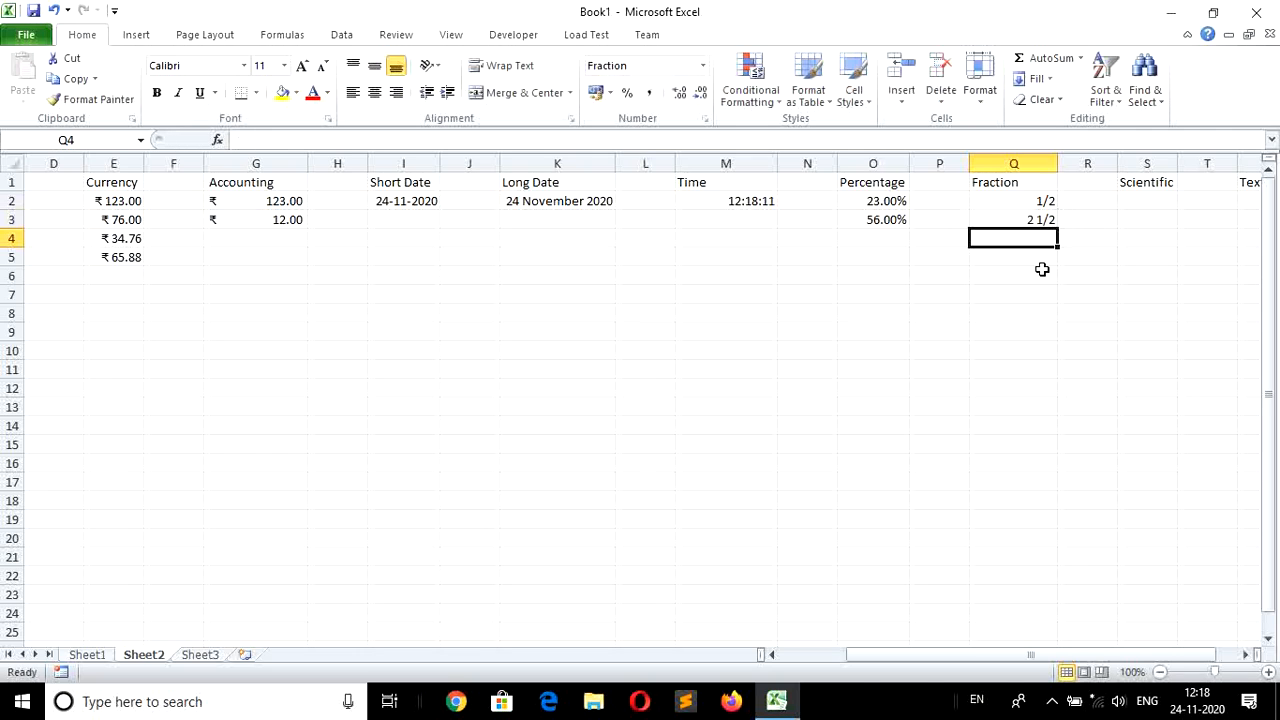
type("4.5")
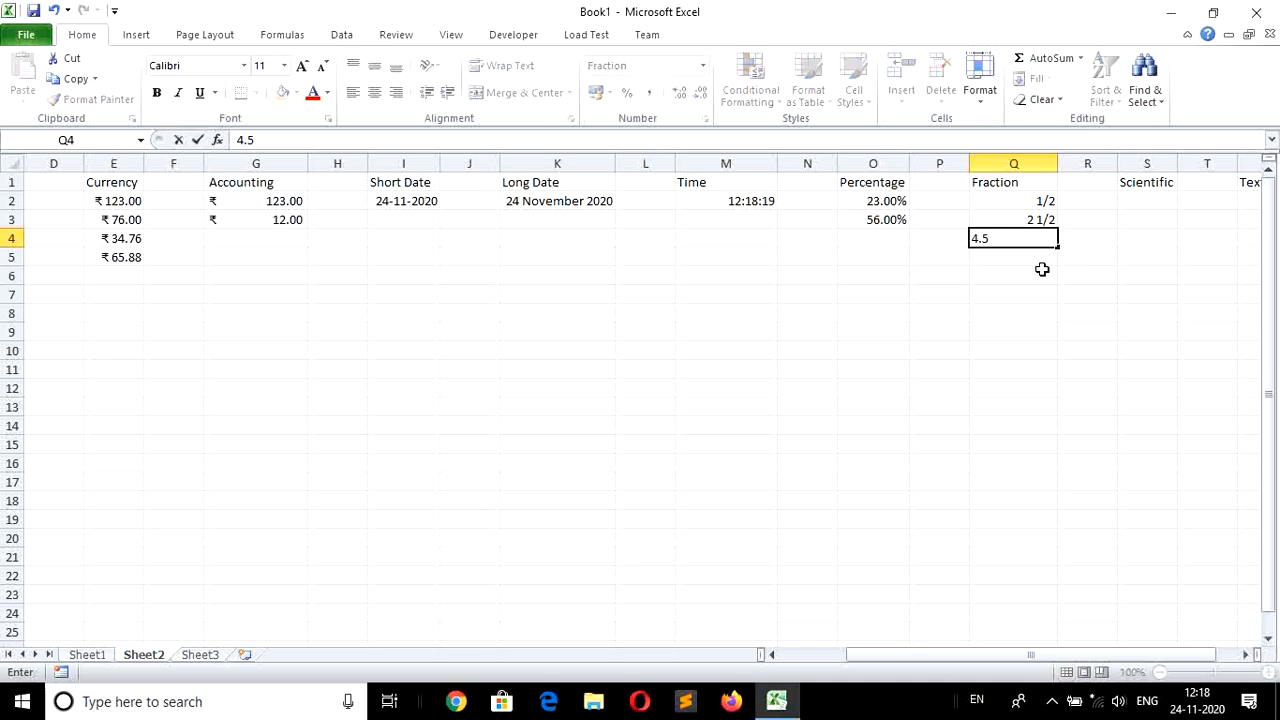
key("Return")
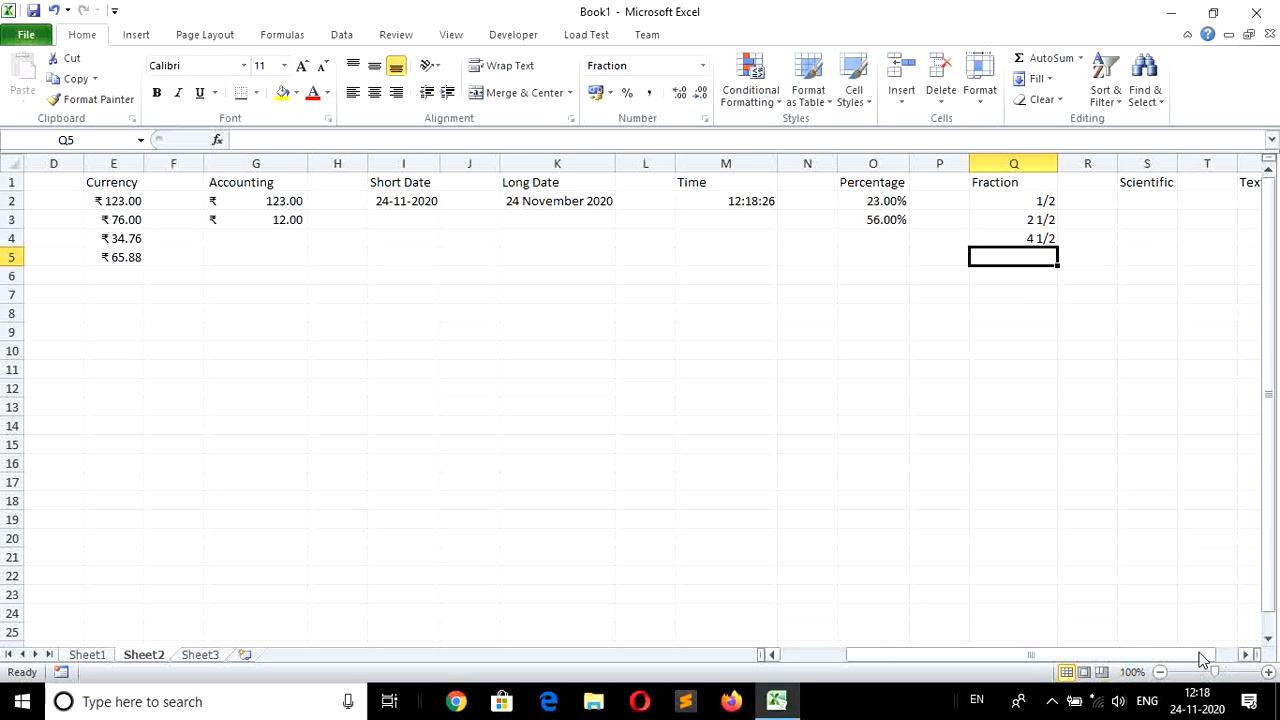
Step: Apply the Scientific number format to the whole column S and select cell S2
left_click_drag(1205, 658, 1246, 660)
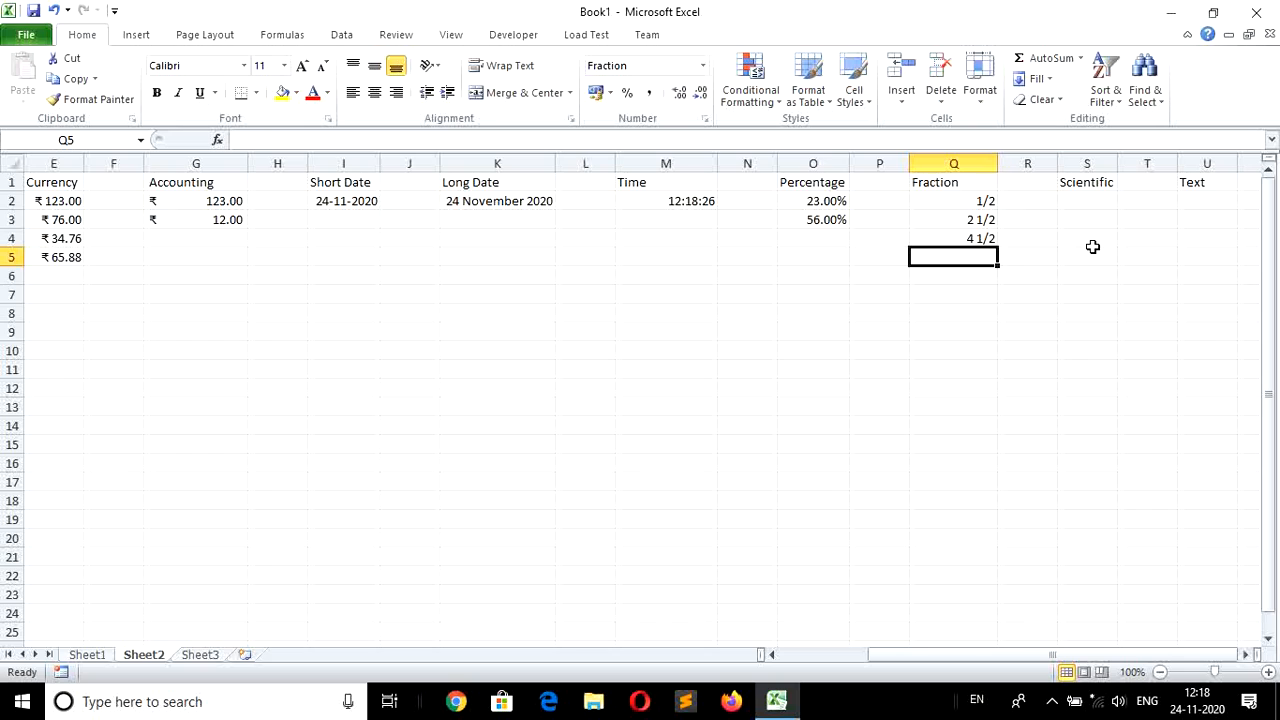
left_click(1090, 158)
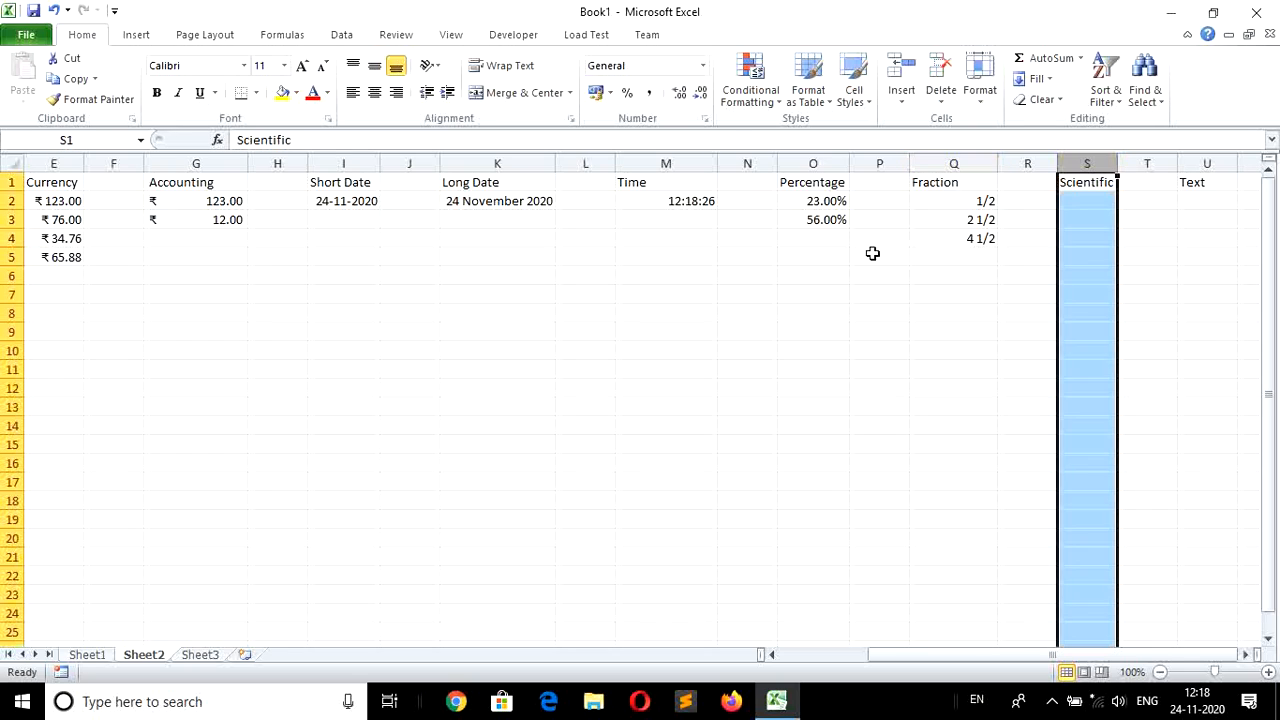
left_click(702, 68)
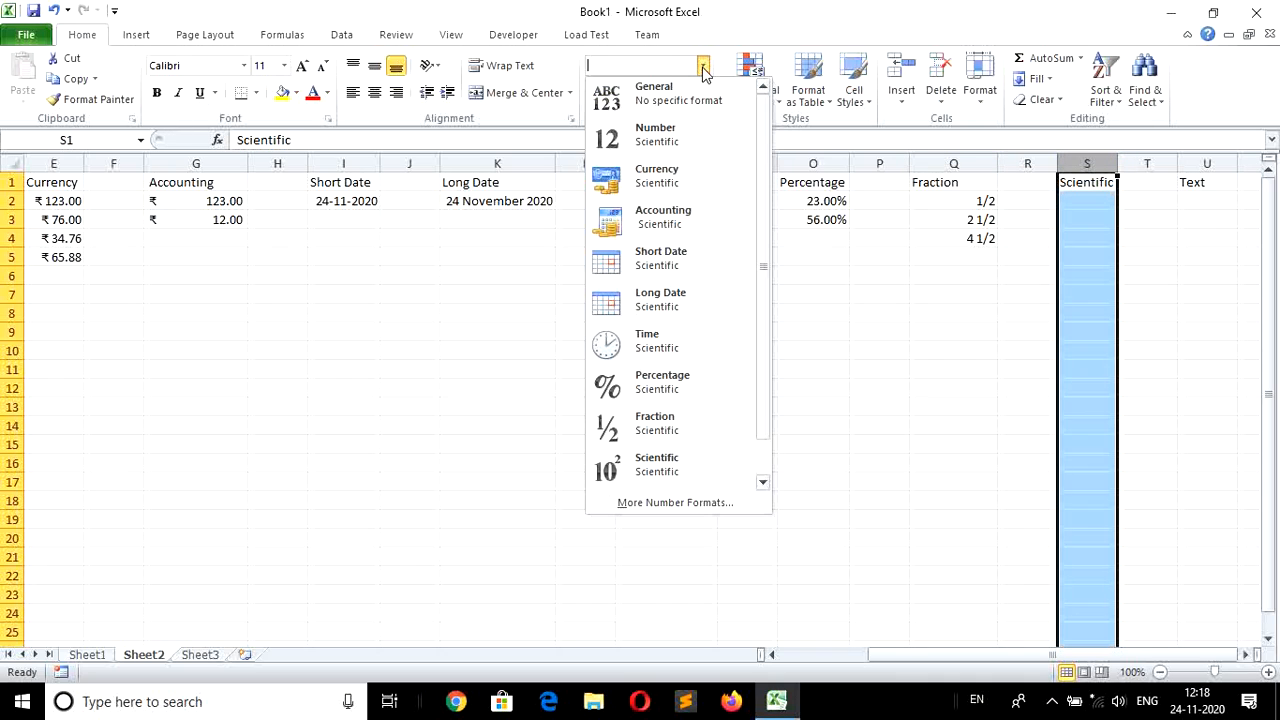
left_click(672, 474)
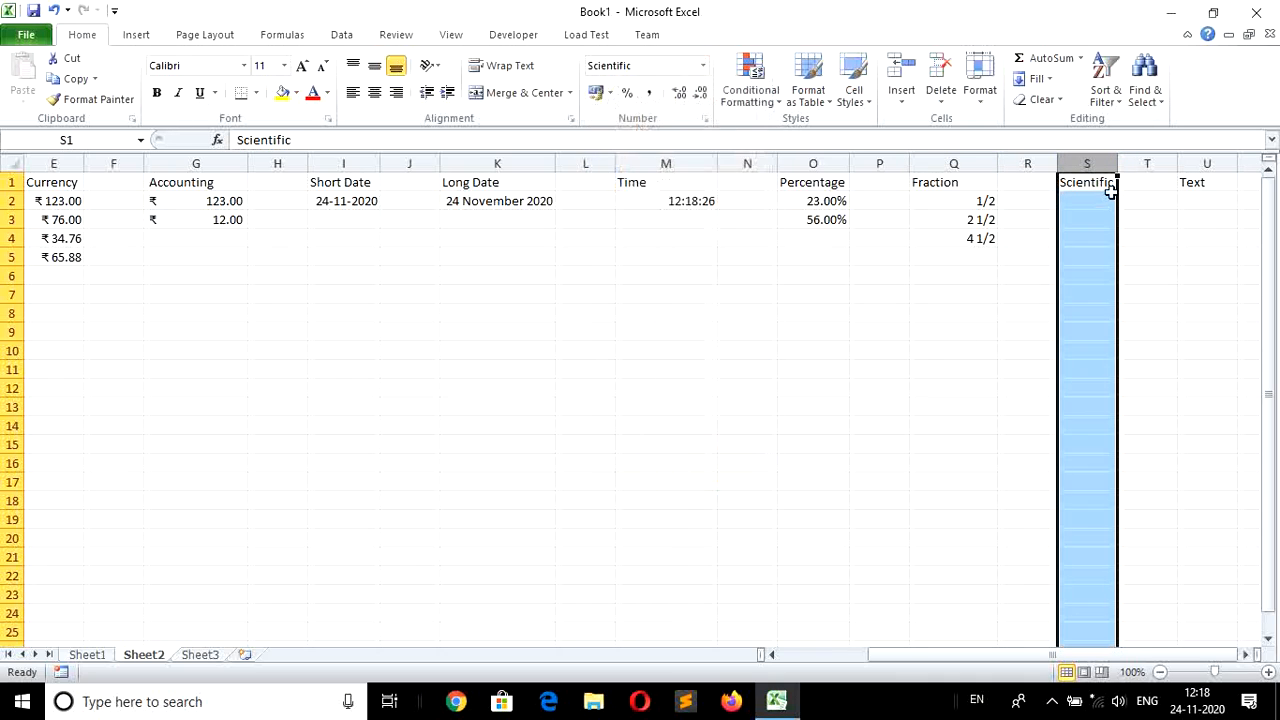
left_click(1080, 204)
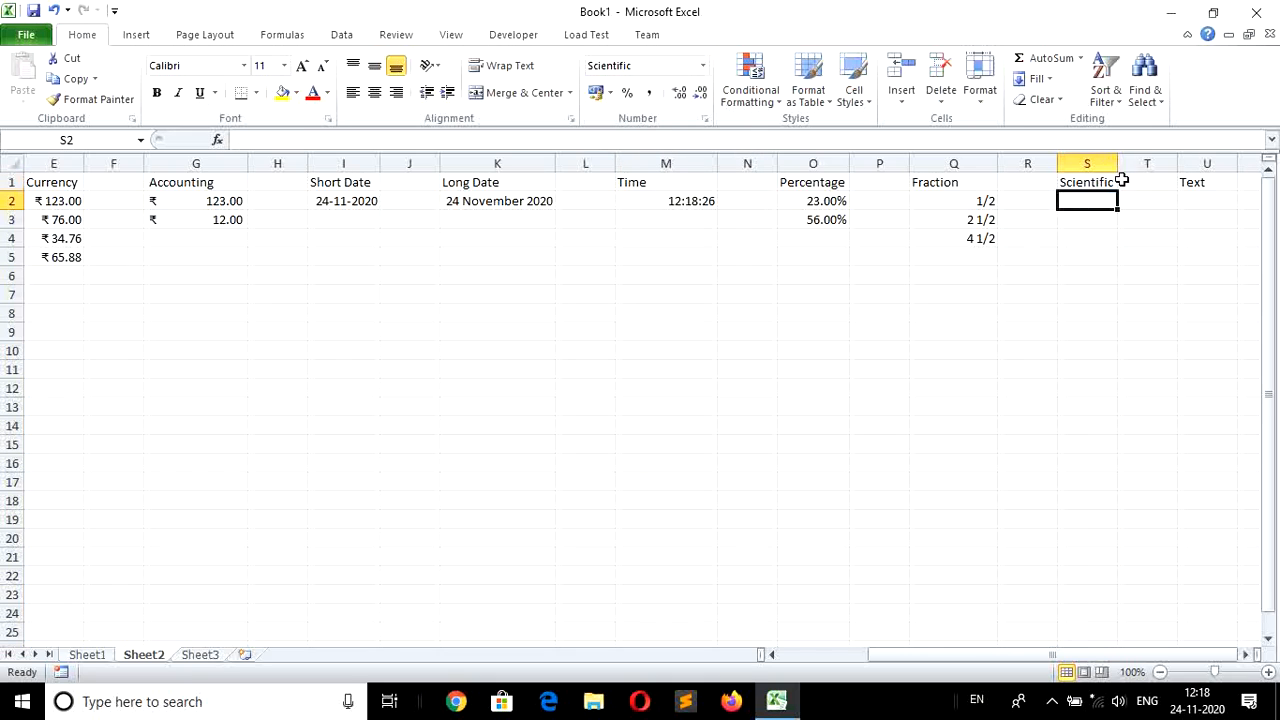
Step: Widen column S slightly and enter 12345 in cell S2 under the Scientific heading
left_click_drag(1118, 163, 1150, 165)
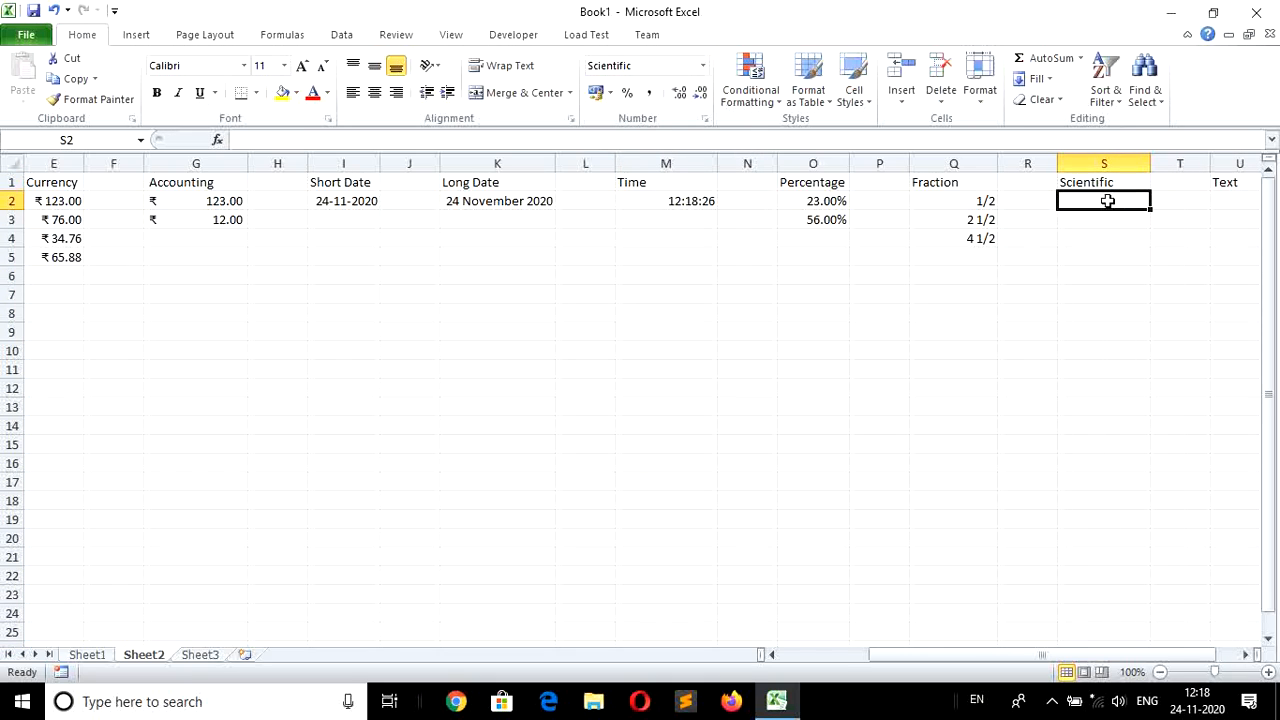
type("12345")
key("Return")
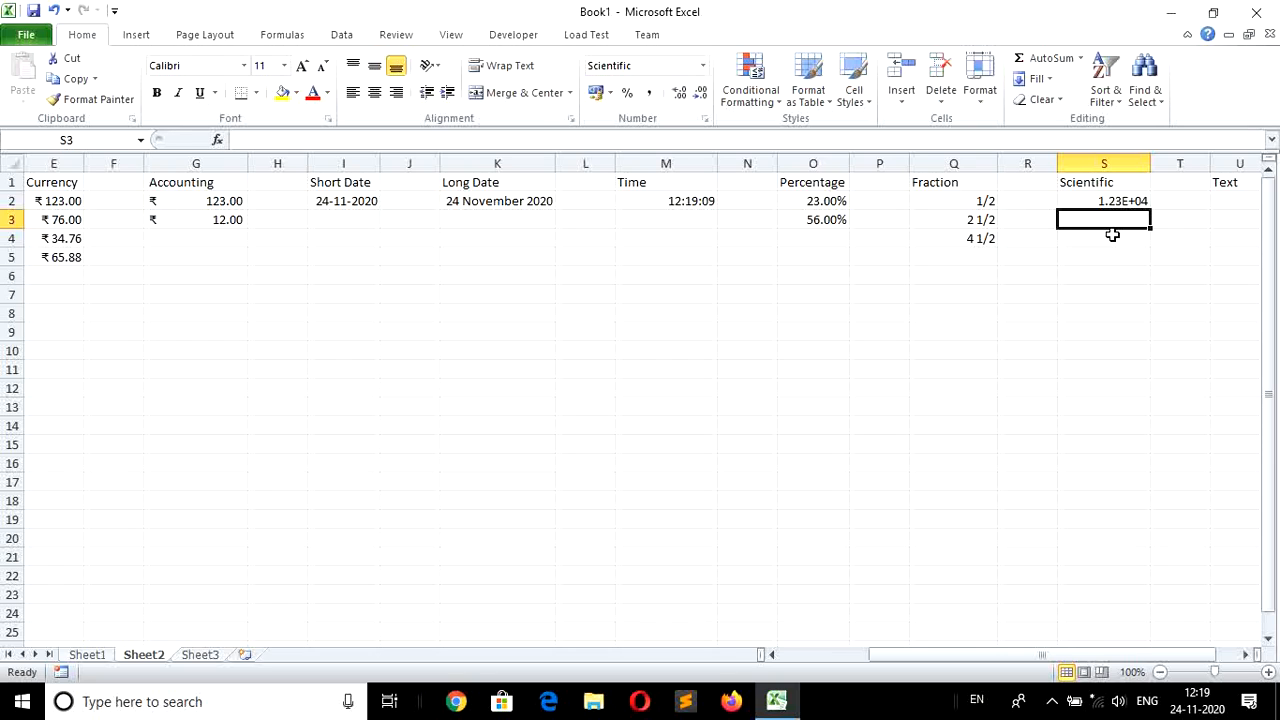
Step: Apply the Text number format to the whole column U
left_click(1247, 656)
left_click(1247, 656)
left_click(1247, 656)
left_click(1247, 656)
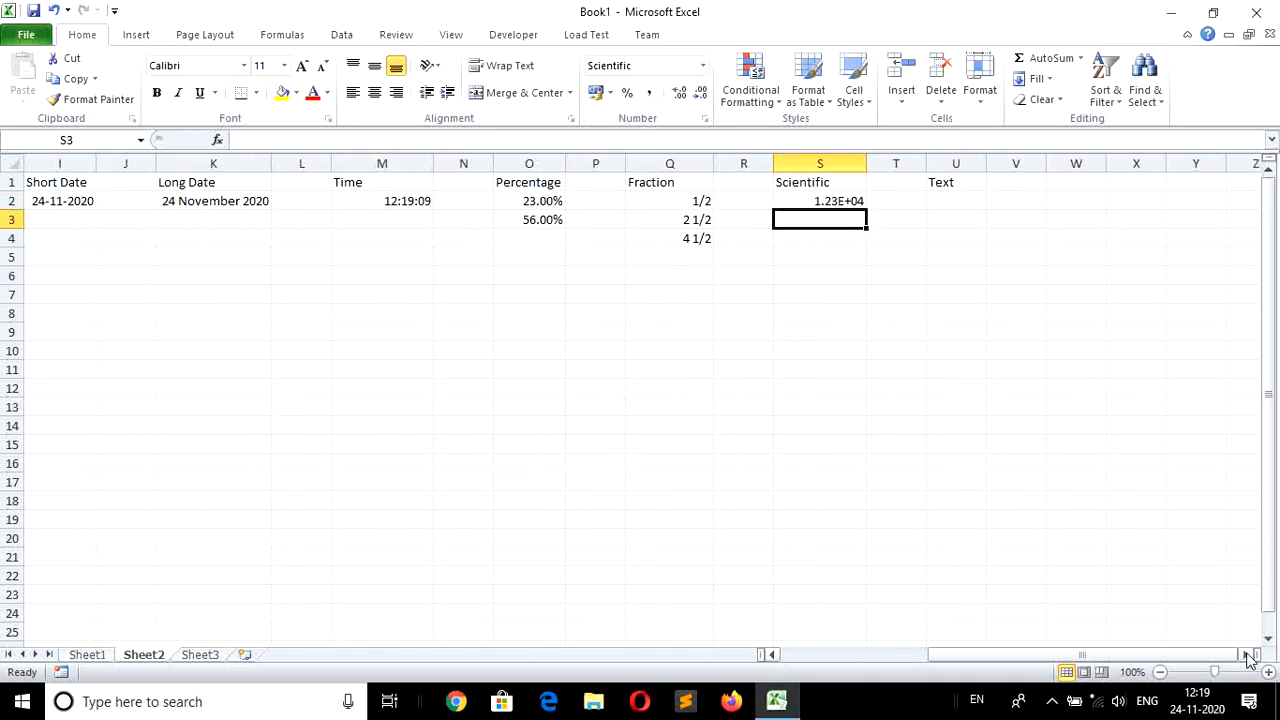
left_click(1247, 656)
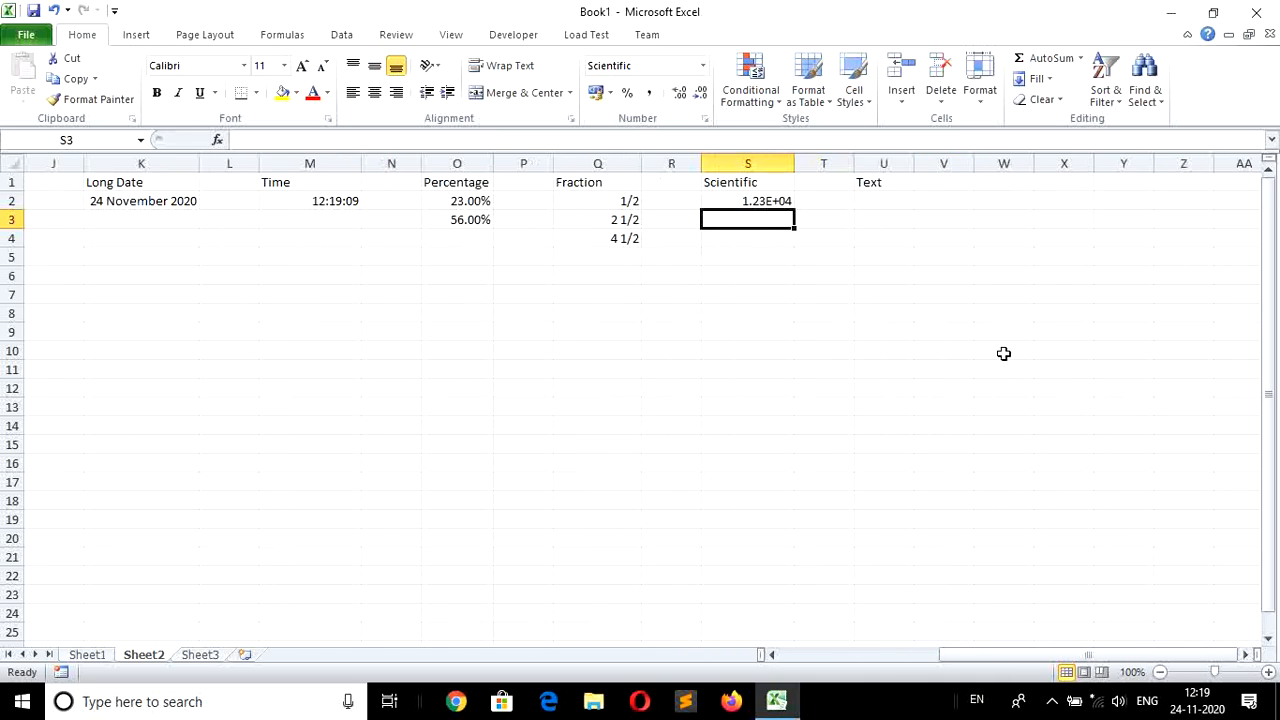
left_click(883, 163)
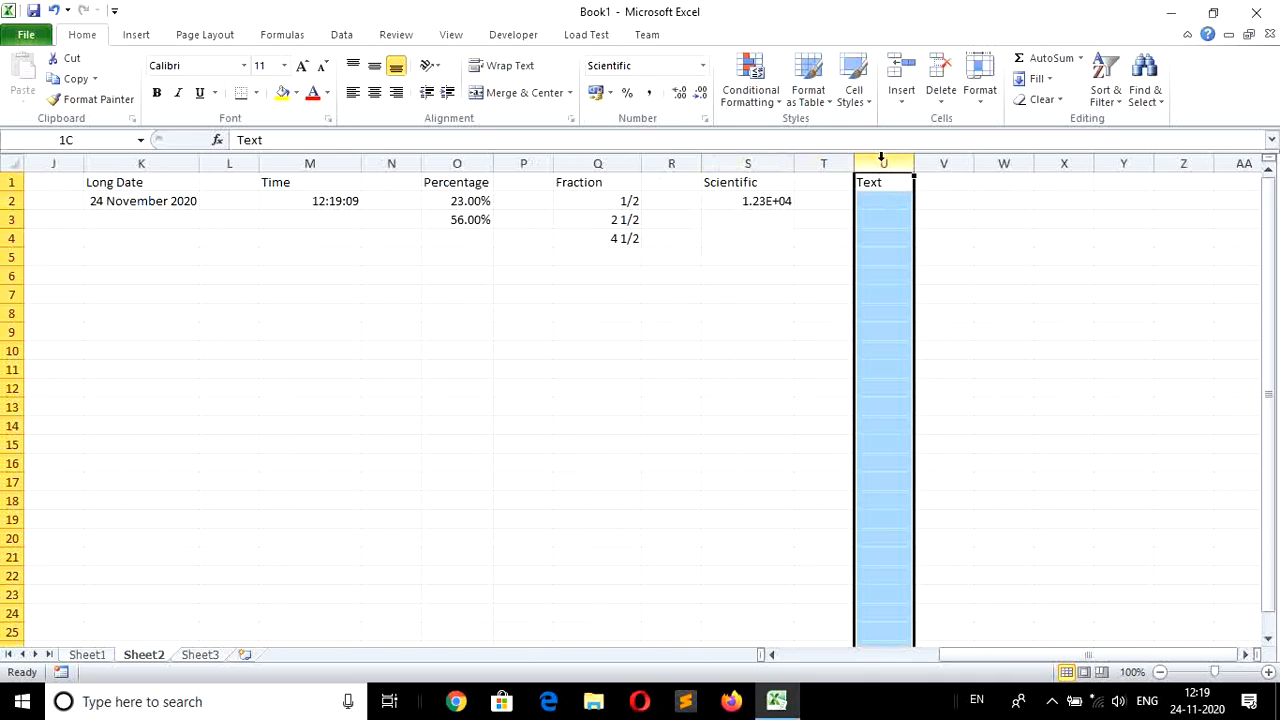
left_click(704, 67)
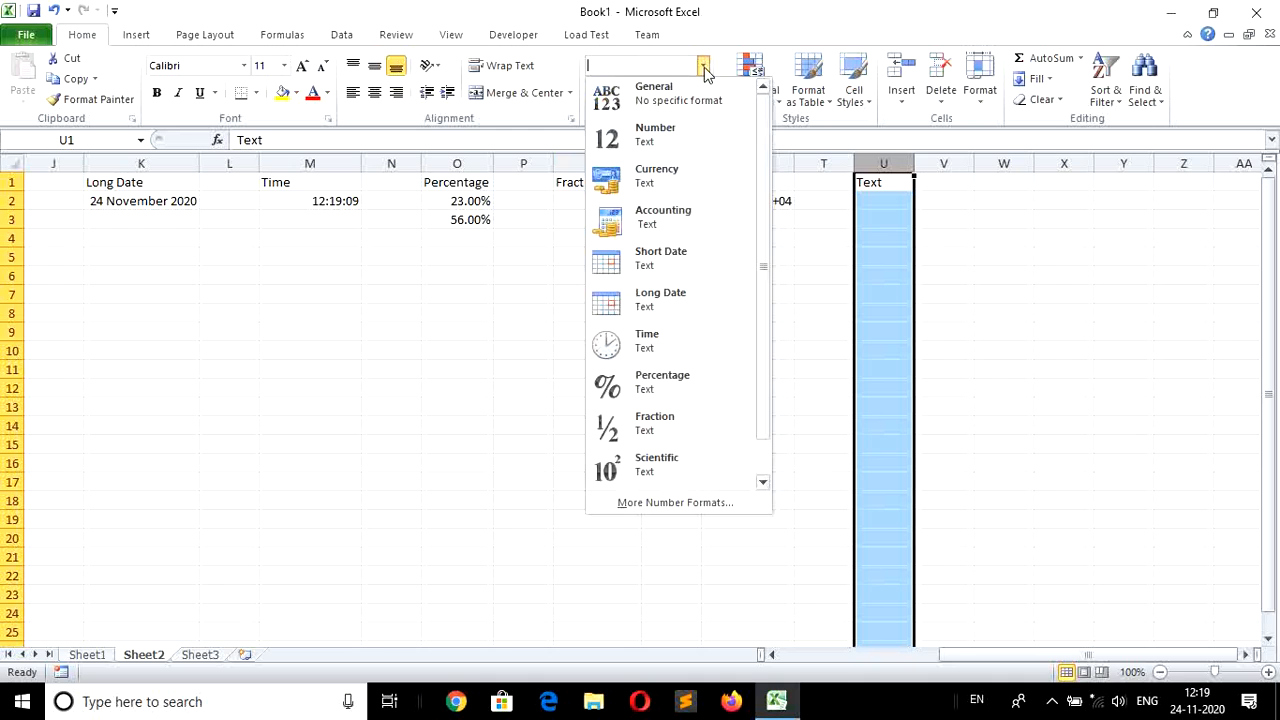
left_click(764, 482)
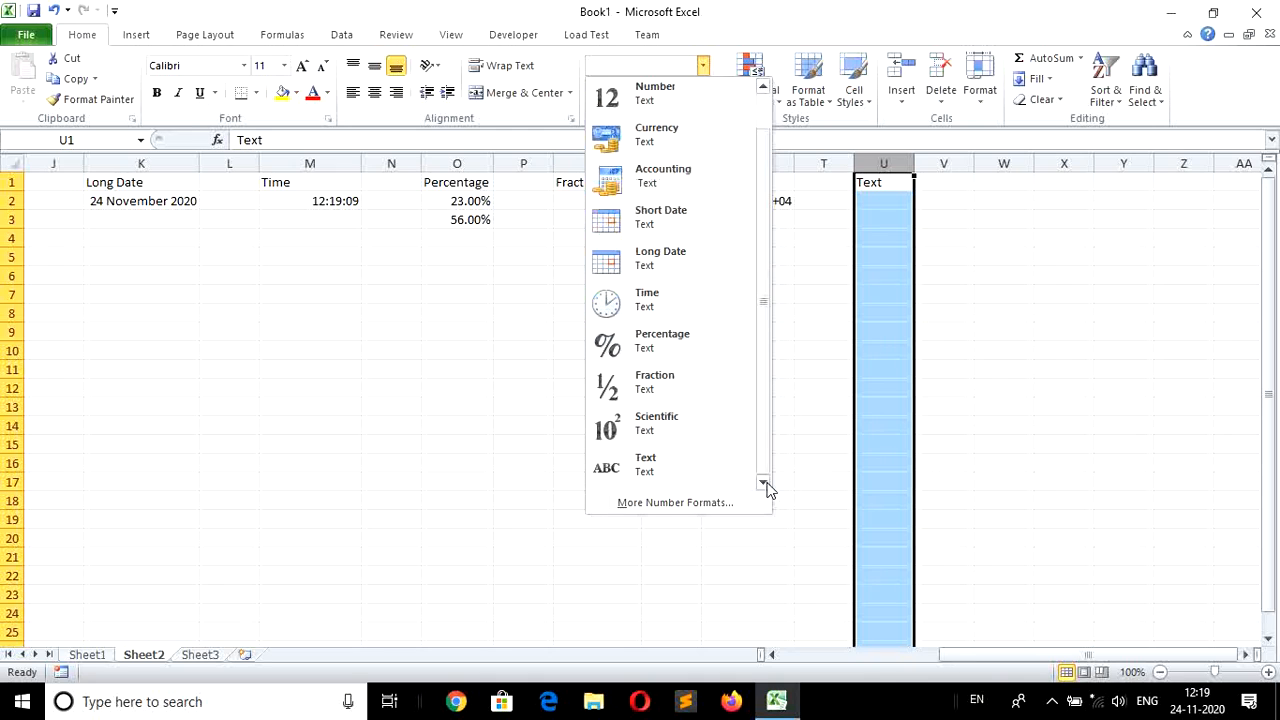
left_click(668, 466)
left_click(903, 256)
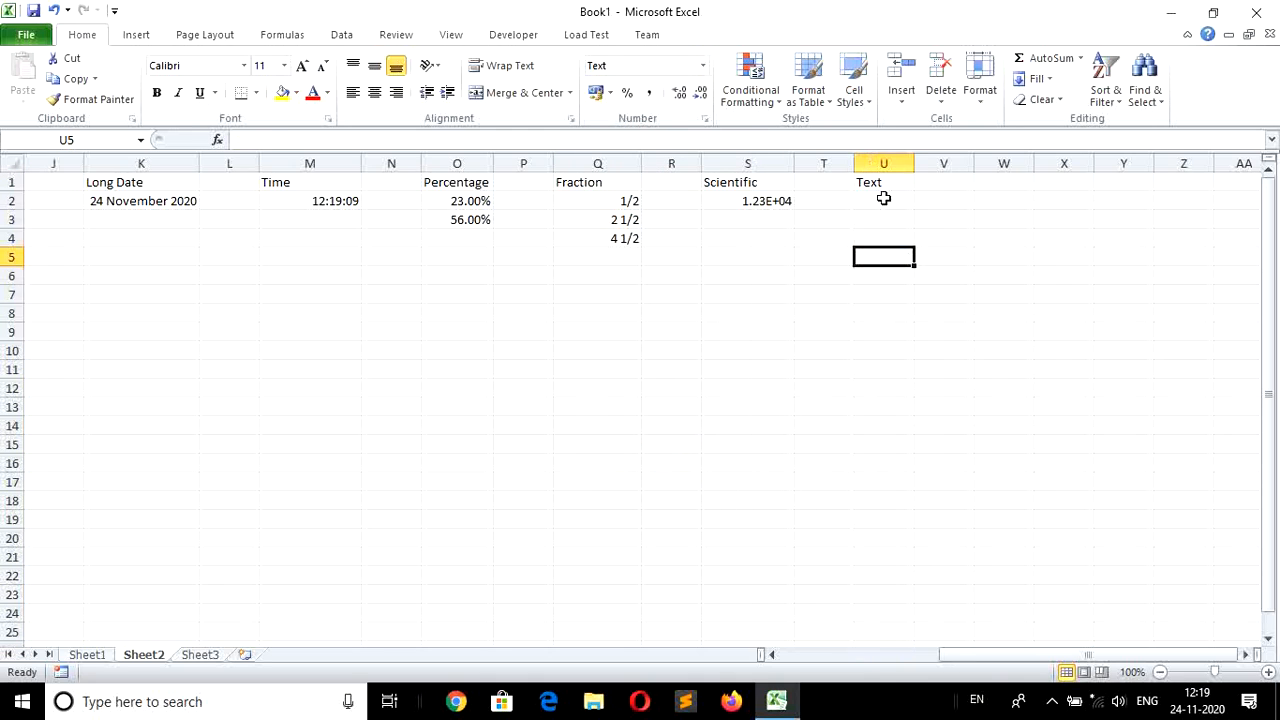
Step: Enter a person's first name in cell U2 and 123 in cell U3 under the Text heading, widening column U slightly
left_click(884, 200)
type("Gaurav")
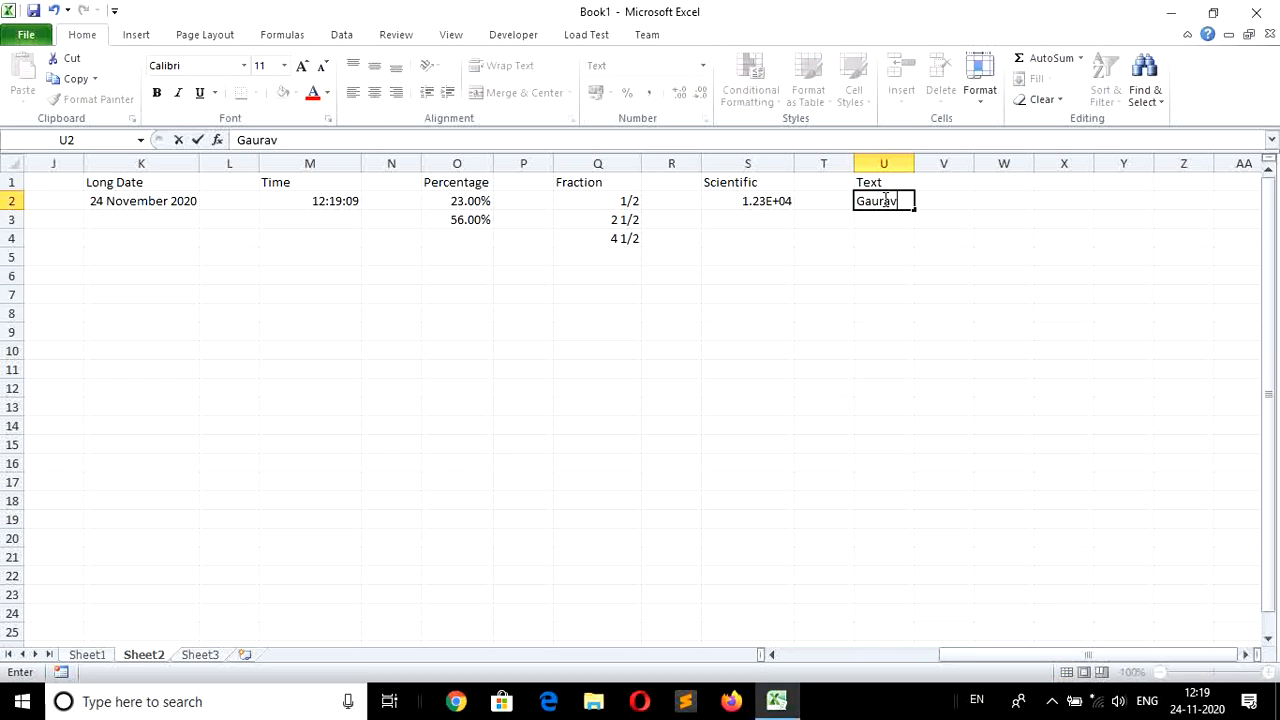
key("Return")
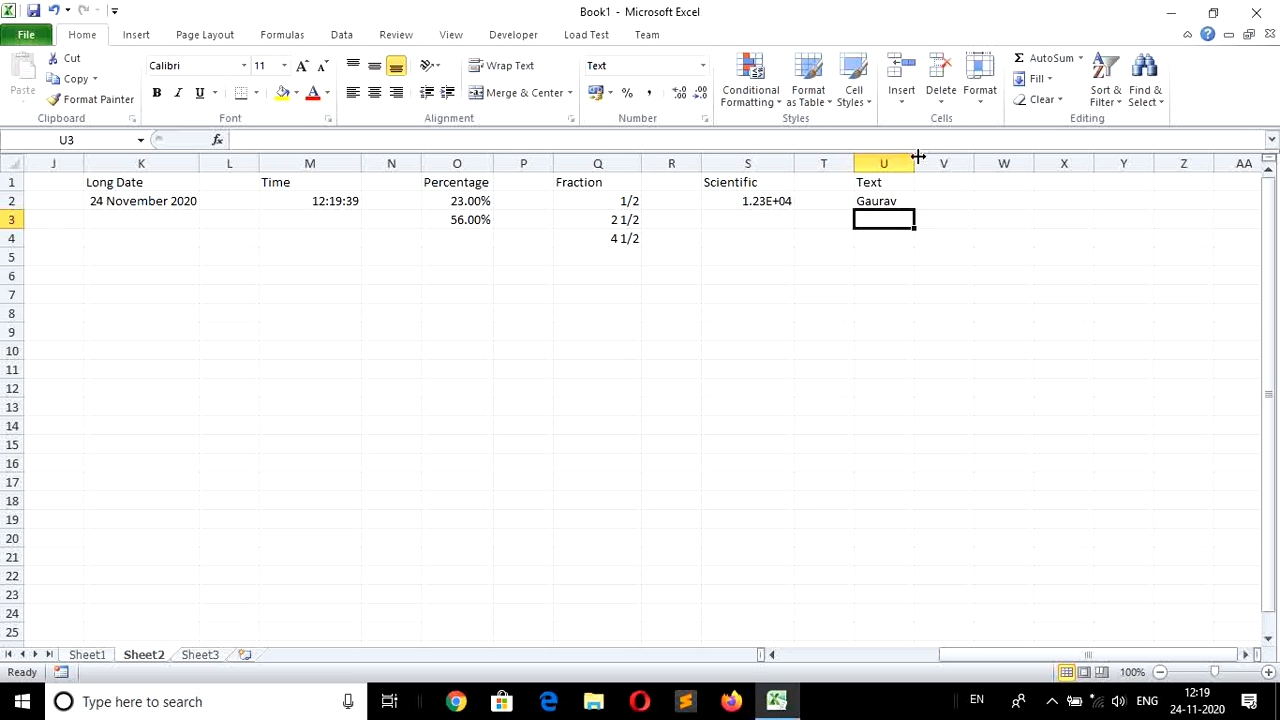
left_click_drag(925, 170, 942, 178)
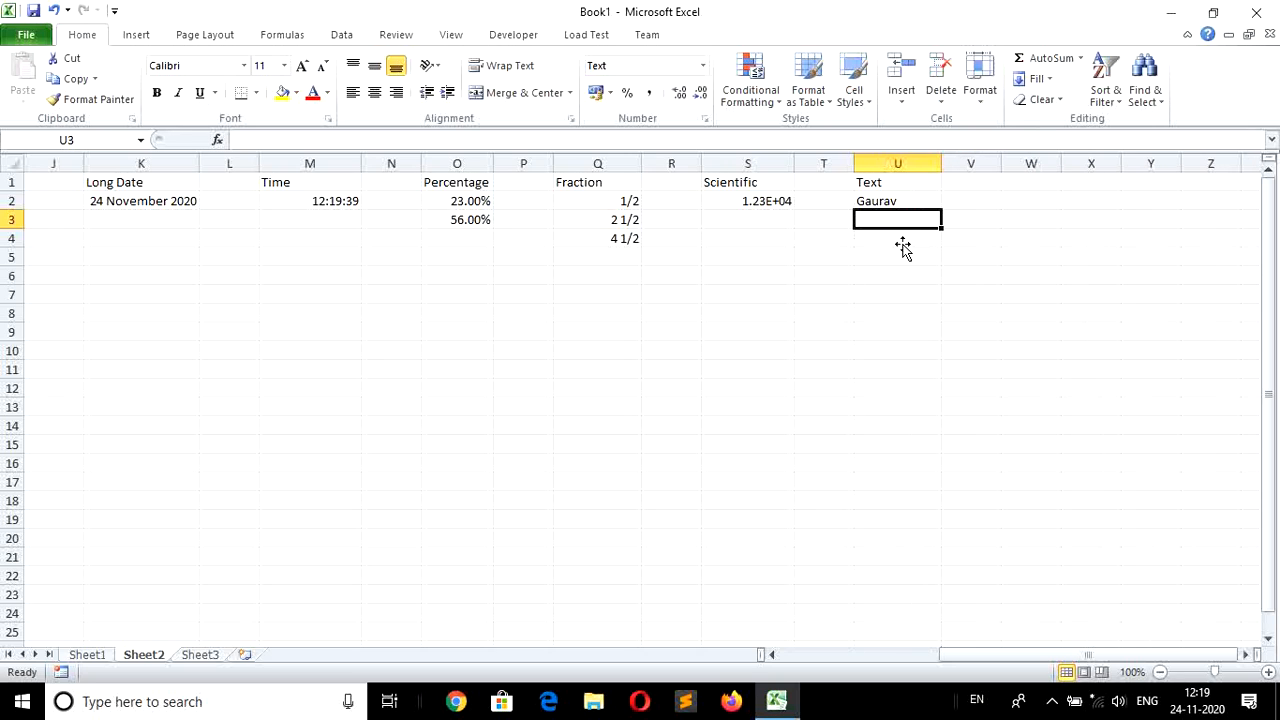
type("123")
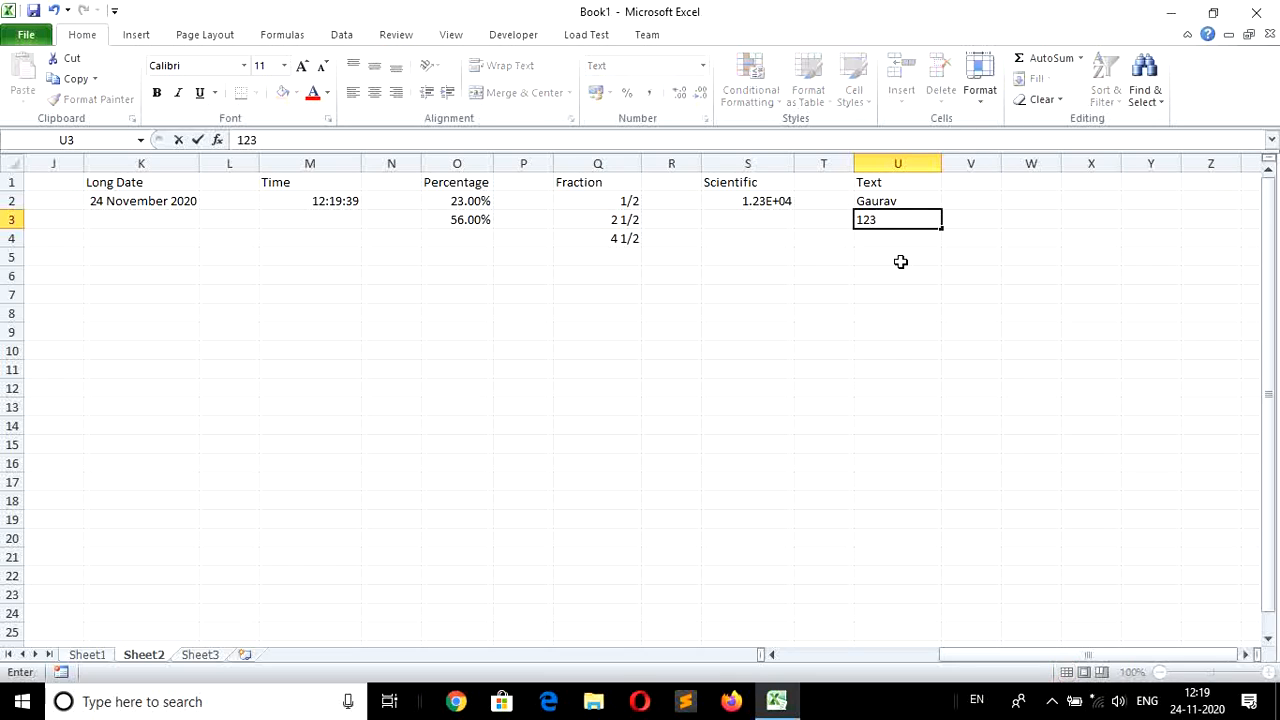
key("Return")
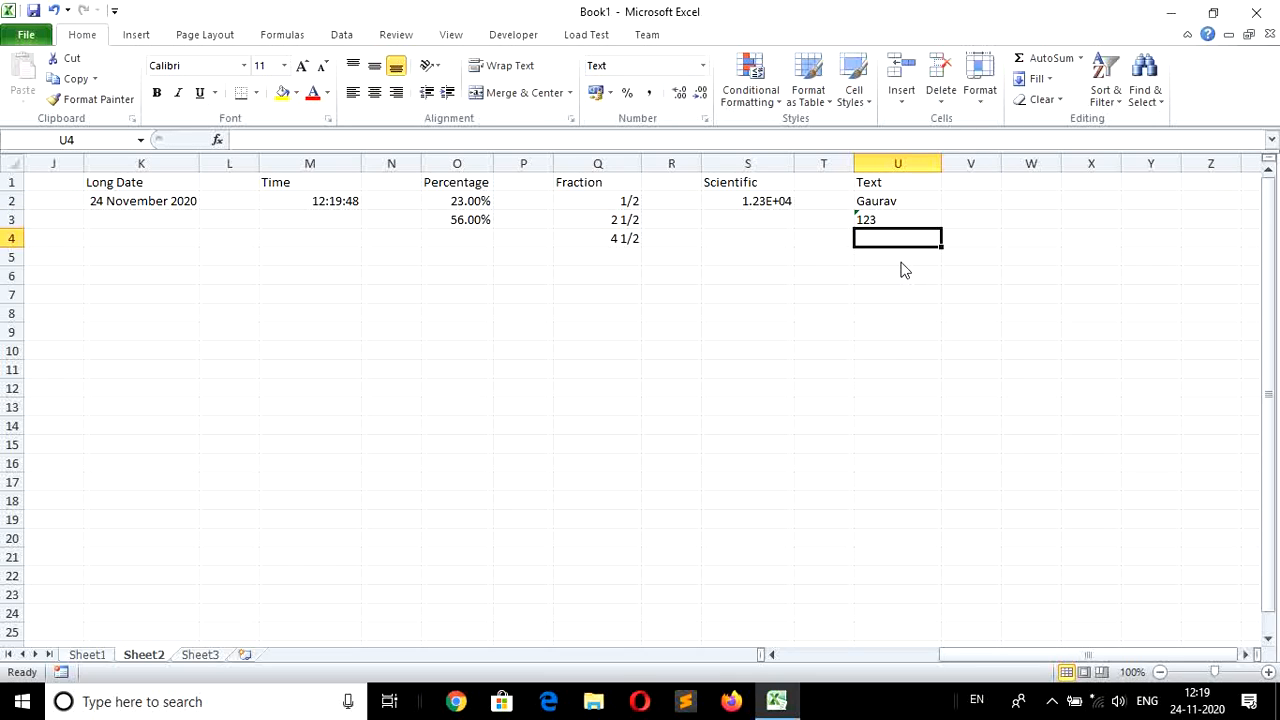
Step: Check the entry in cell U3 under the Text heading and move down to cell U7
key("Up")
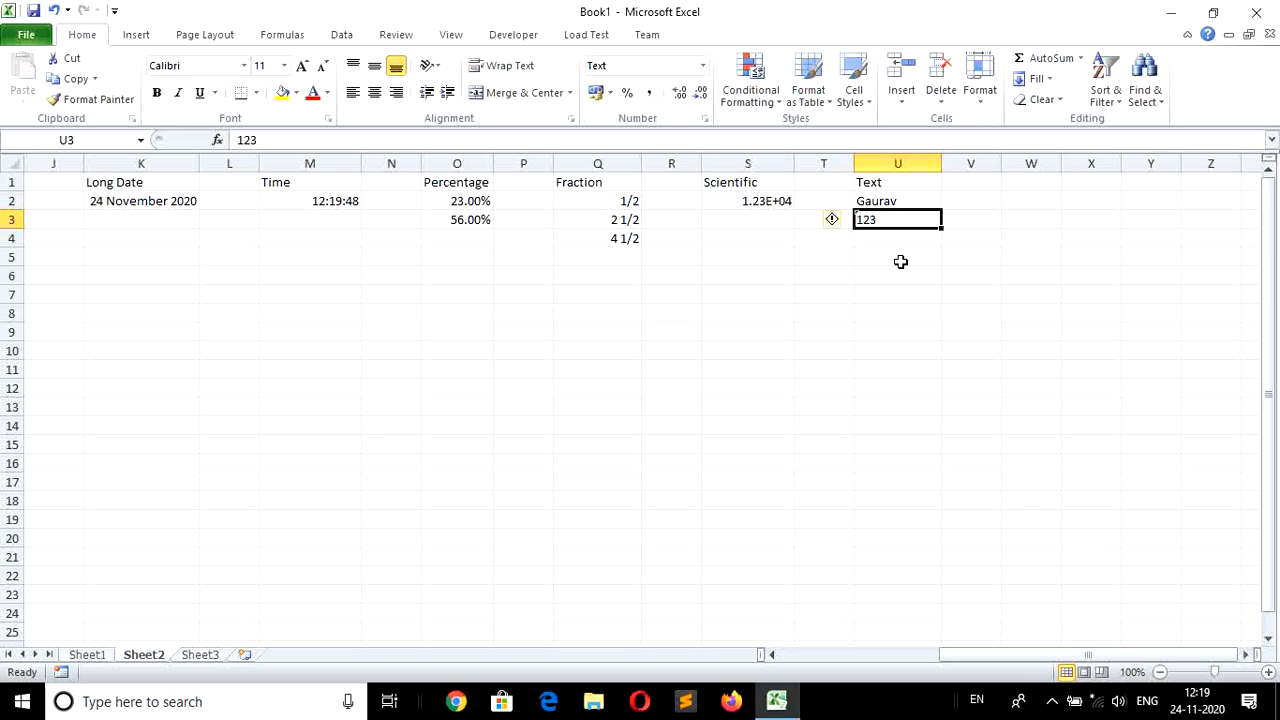
key("Down")
key("Down")
key("Down")
key("Down")
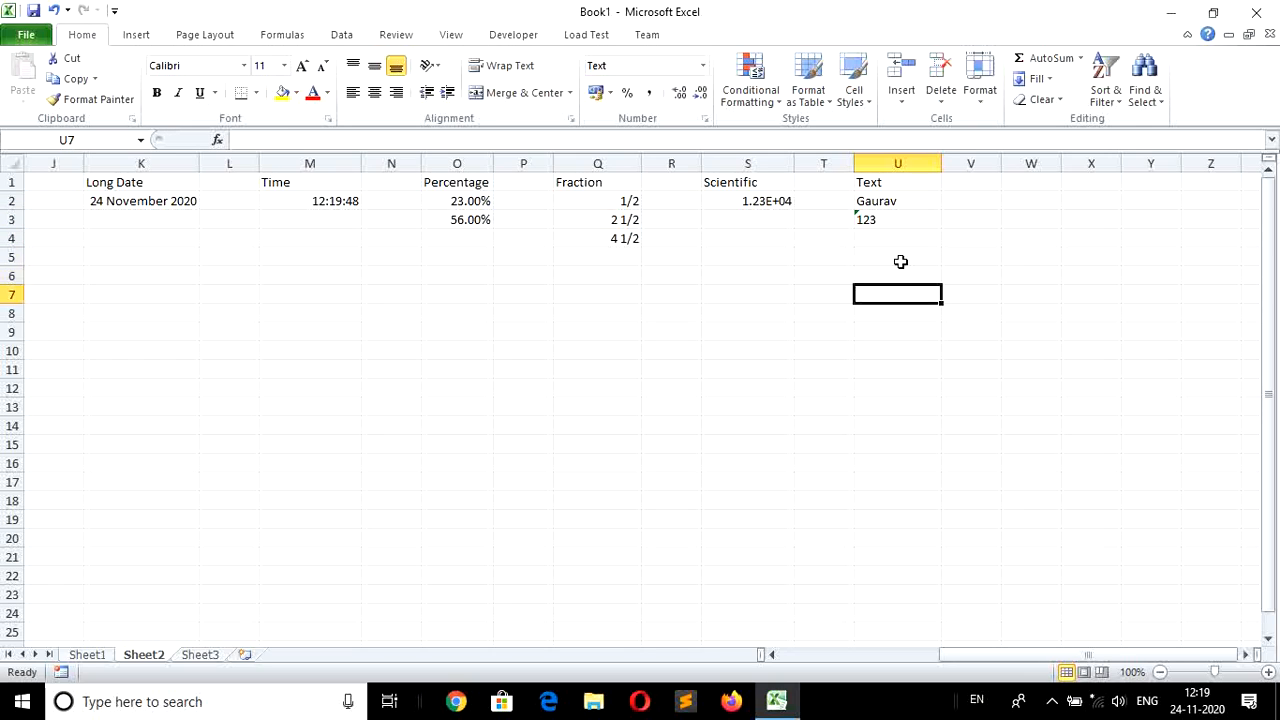